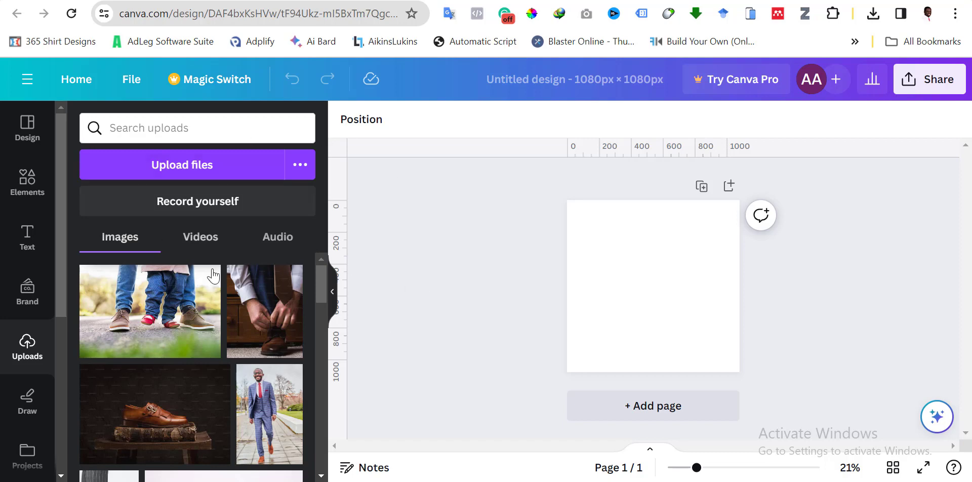
Step: Switch to the Google results and review the recommended Facebook thumbnail, image ad and carousel ad sizes
{"action": "mouse_move", "coordinate": [173, 321]}
{"action": "left_click", "coordinate": [411, 0]}
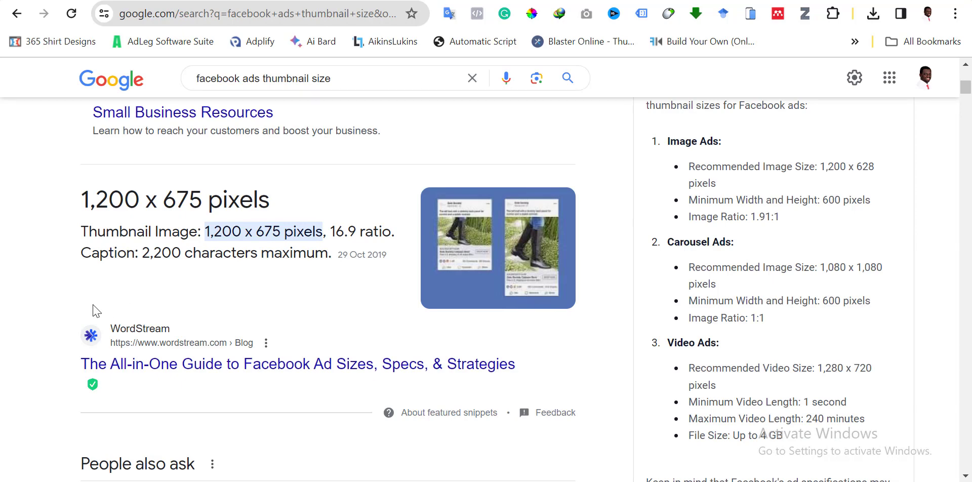
{"action": "left_click_drag", "start_coordinate": [81, 199], "coordinate": [275, 201]}
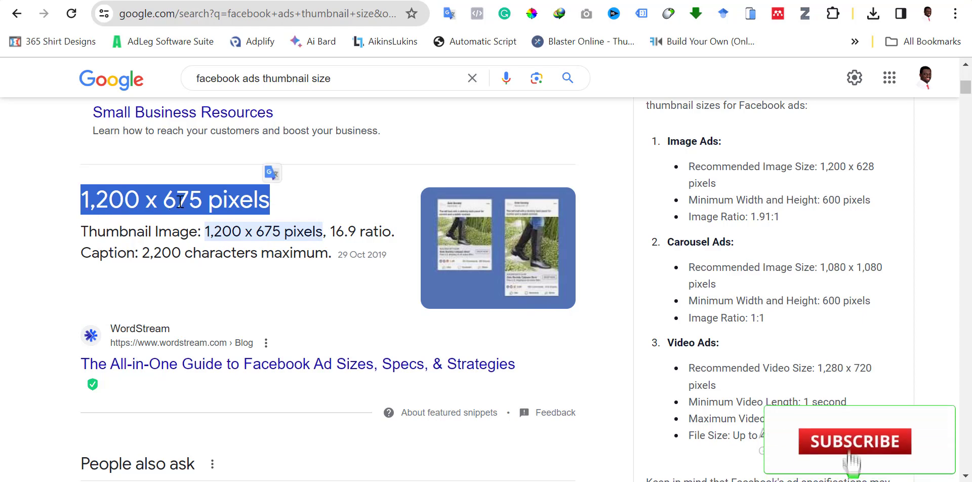
{"action": "left_click", "coordinate": [633, 183]}
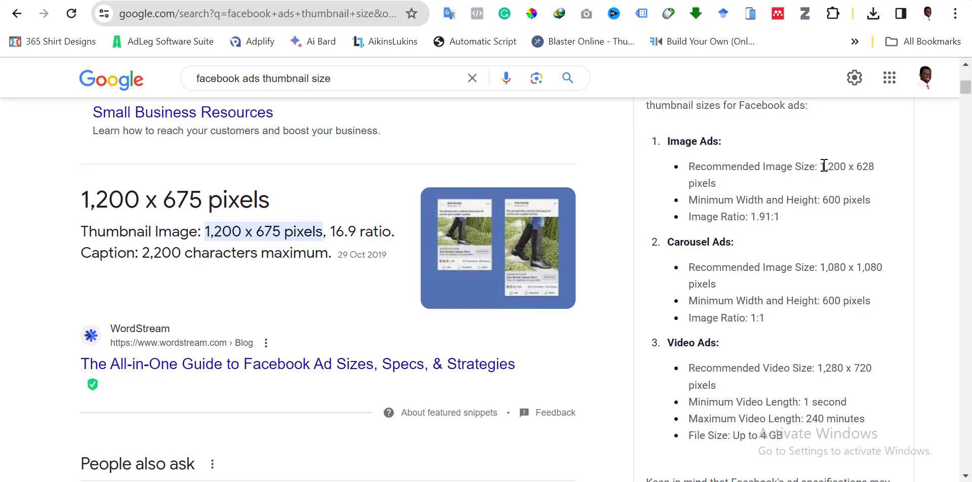
{"action": "left_click_drag", "start_coordinate": [821, 167], "coordinate": [920, 169]}
{"action": "left_click", "coordinate": [893, 181]}
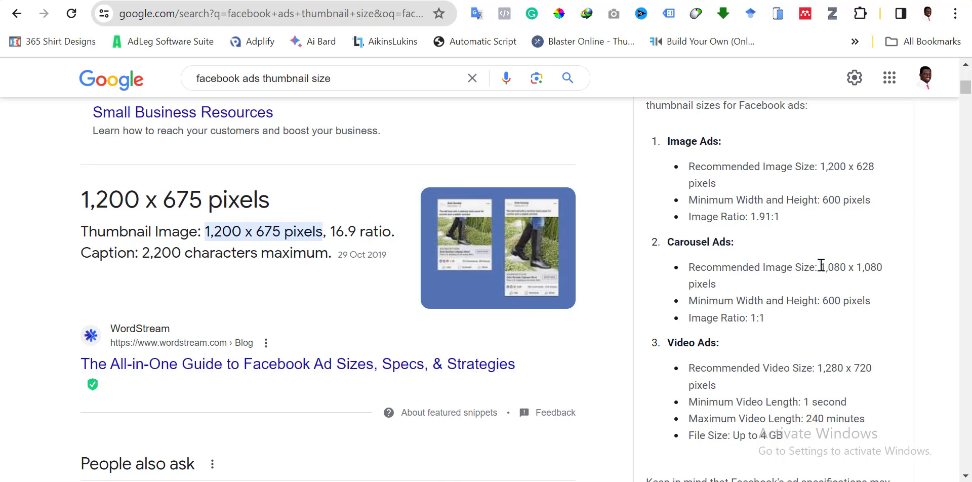
{"action": "left_click_drag", "start_coordinate": [821, 265], "coordinate": [893, 276]}
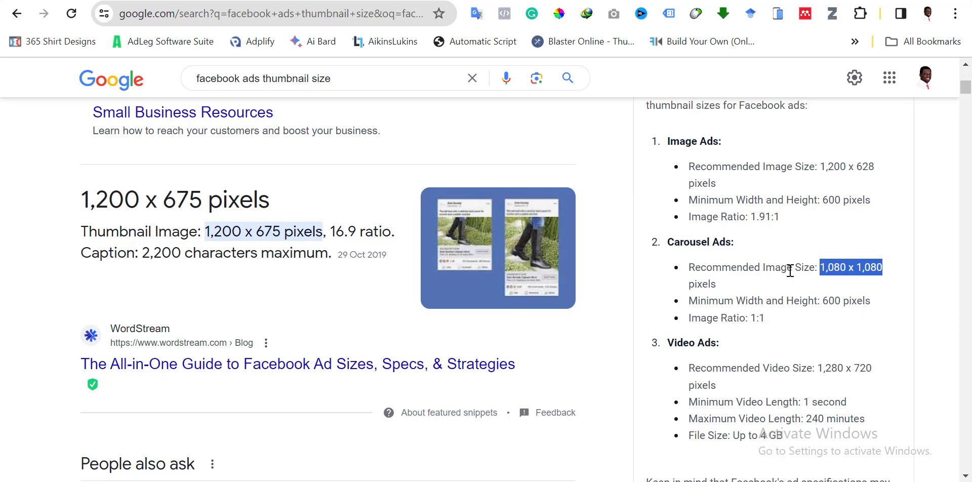
{"action": "left_click", "coordinate": [765, 286]}
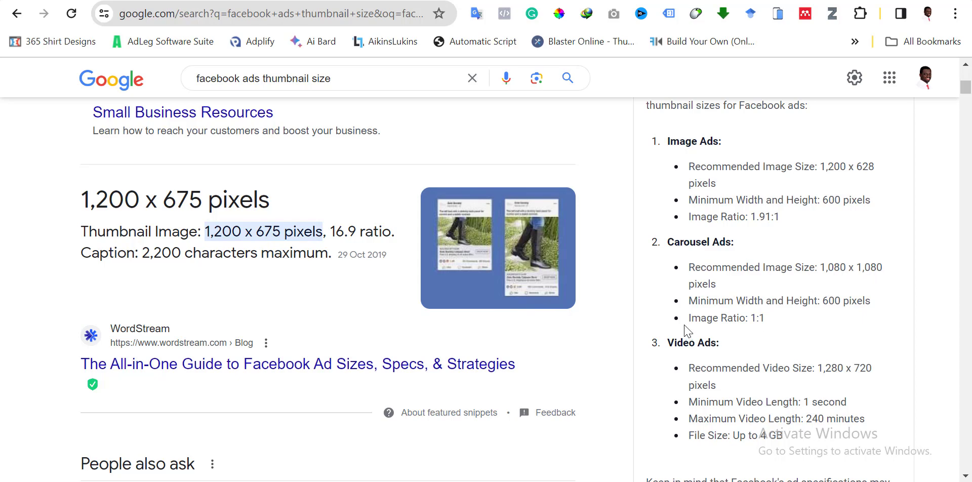
{"action": "left_click_drag", "start_coordinate": [821, 303], "coordinate": [876, 305]}
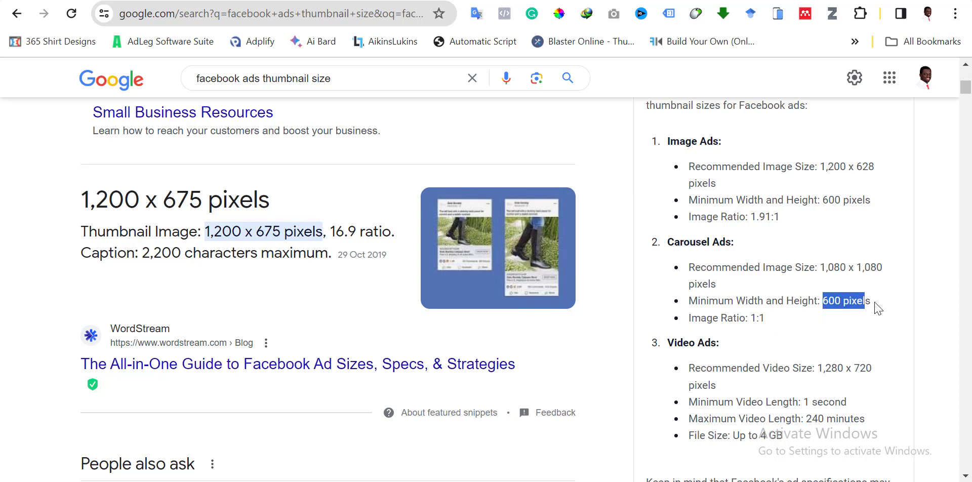
{"action": "left_click", "coordinate": [762, 319]}
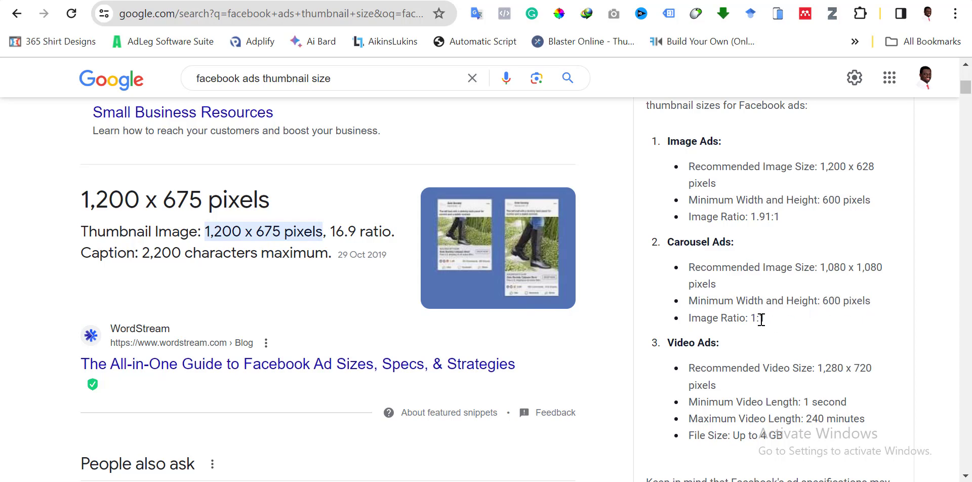
Step: Review the recommended video size, length limits and file size for Facebook video ads
{"action": "scroll", "coordinate": [761, 320], "scroll_direction": "down", "scroll_amount": 1}
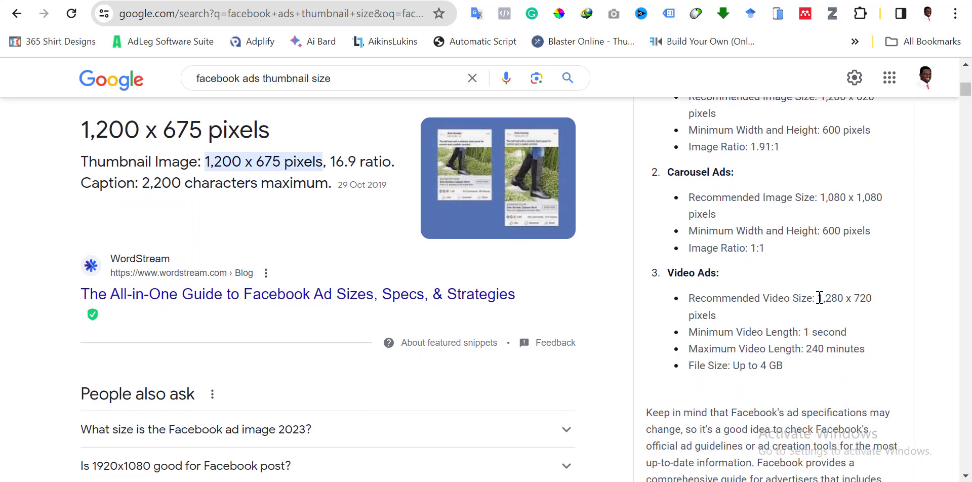
{"action": "left_click_drag", "start_coordinate": [818, 298], "coordinate": [885, 303]}
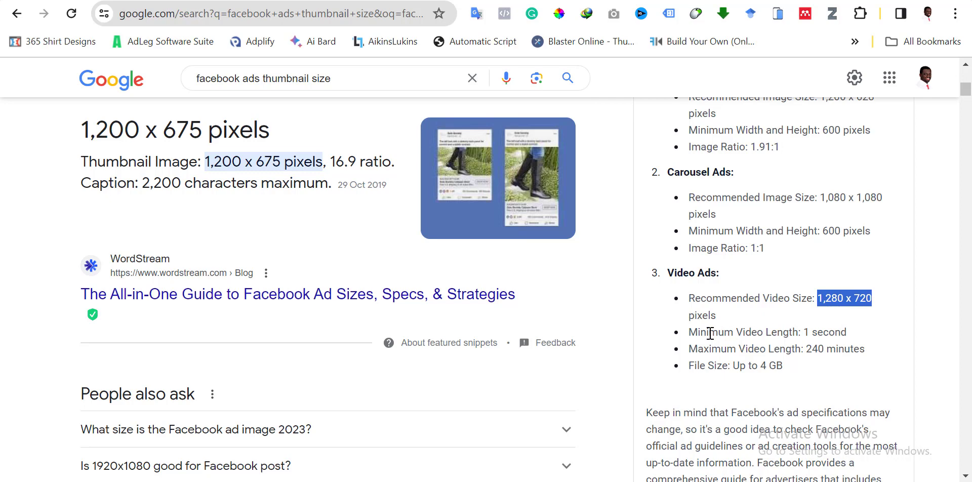
{"action": "left_click_drag", "start_coordinate": [696, 332], "coordinate": [821, 335]}
{"action": "left_click", "coordinate": [732, 366]}
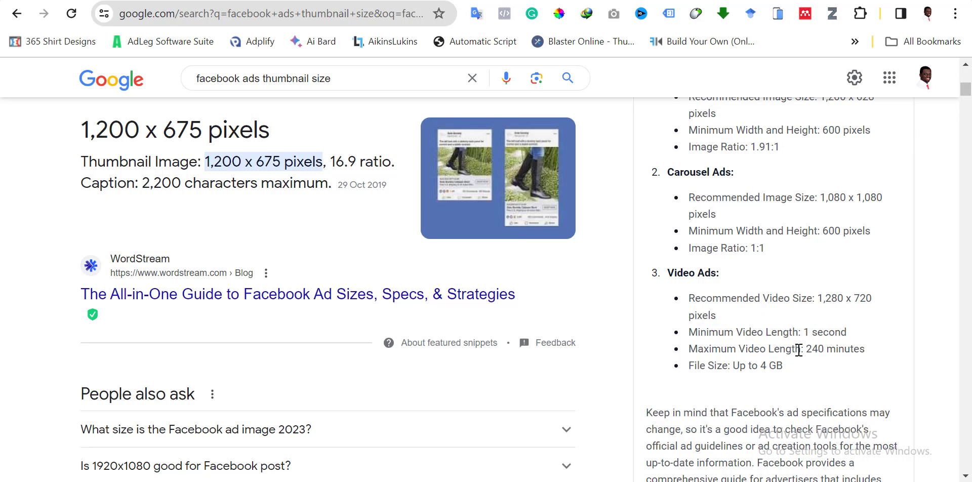
{"action": "left_click_drag", "start_coordinate": [798, 349], "coordinate": [850, 350]}
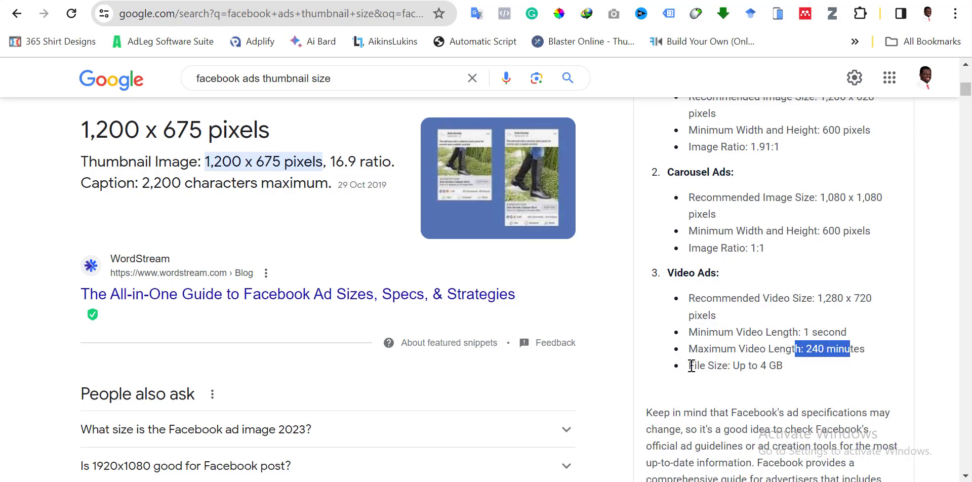
{"action": "left_click_drag", "start_coordinate": [691, 365], "coordinate": [773, 366]}
{"action": "left_click", "coordinate": [816, 365]}
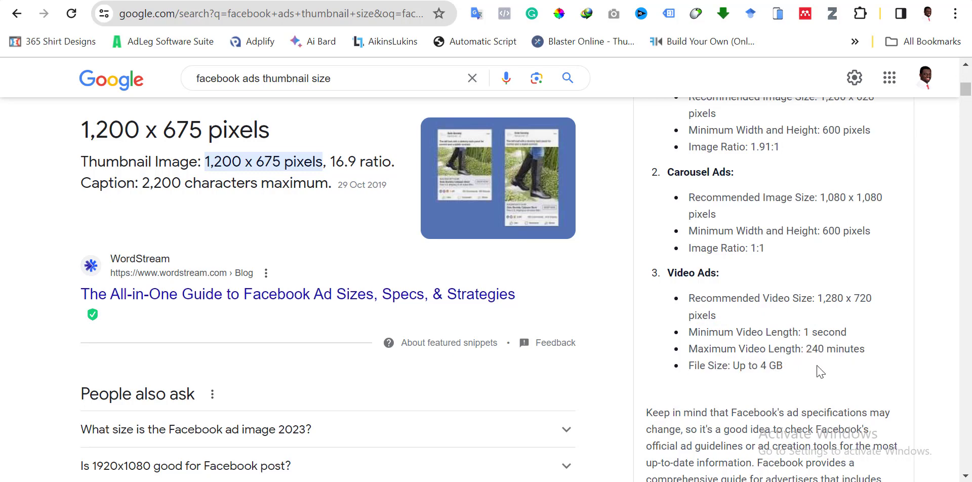
{"action": "scroll", "coordinate": [817, 366], "scroll_direction": "up", "scroll_amount": 1}
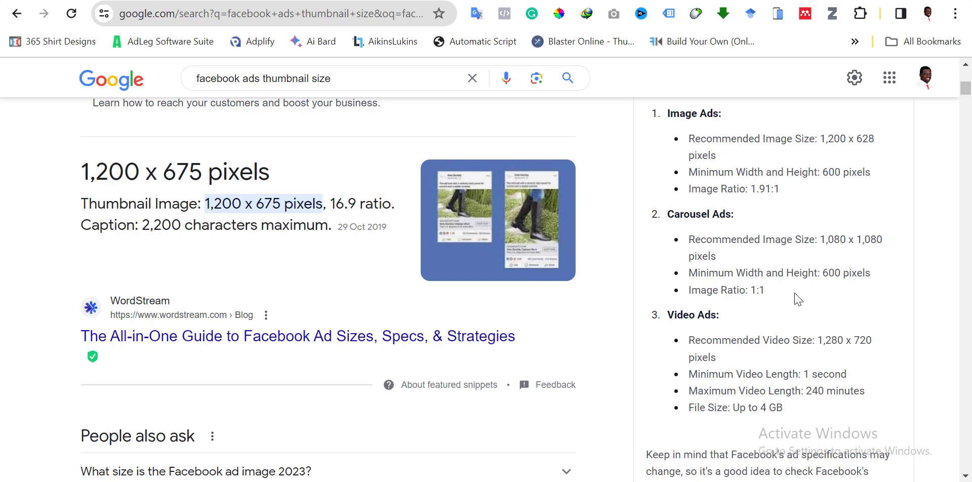
Step: Switch to ChatGPT and read through the Shoes in Style ad copy and its version with hooks
{"action": "left_click", "coordinate": [344, 0]}
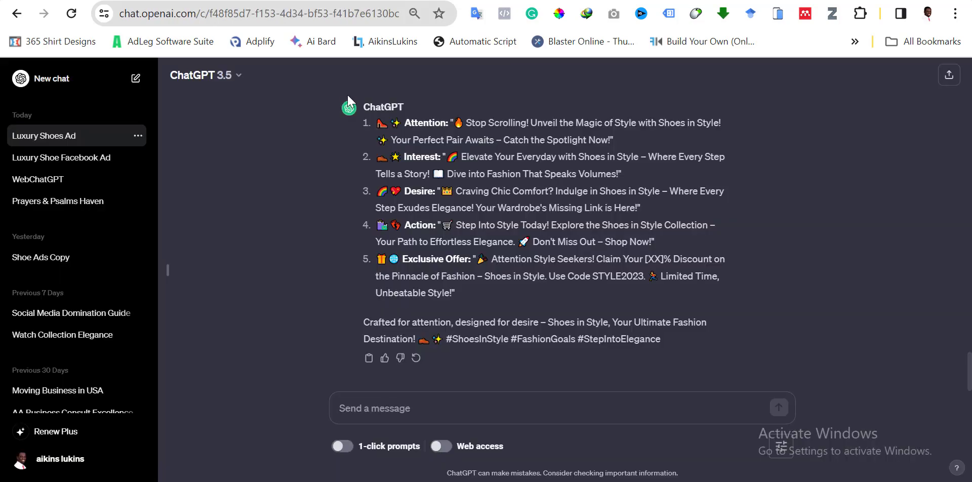
{"action": "scroll", "coordinate": [347, 159], "scroll_direction": "up", "scroll_amount": 10}
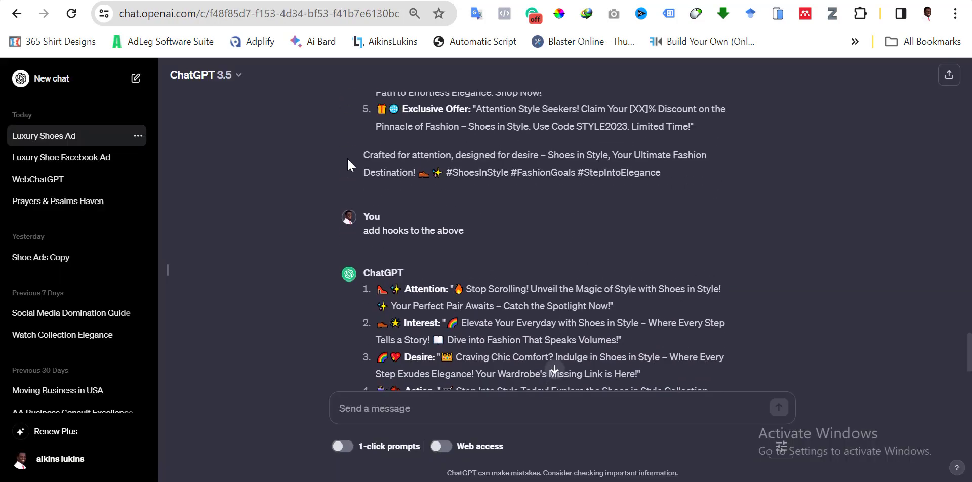
{"action": "scroll", "coordinate": [348, 159], "scroll_direction": "up", "scroll_amount": 3}
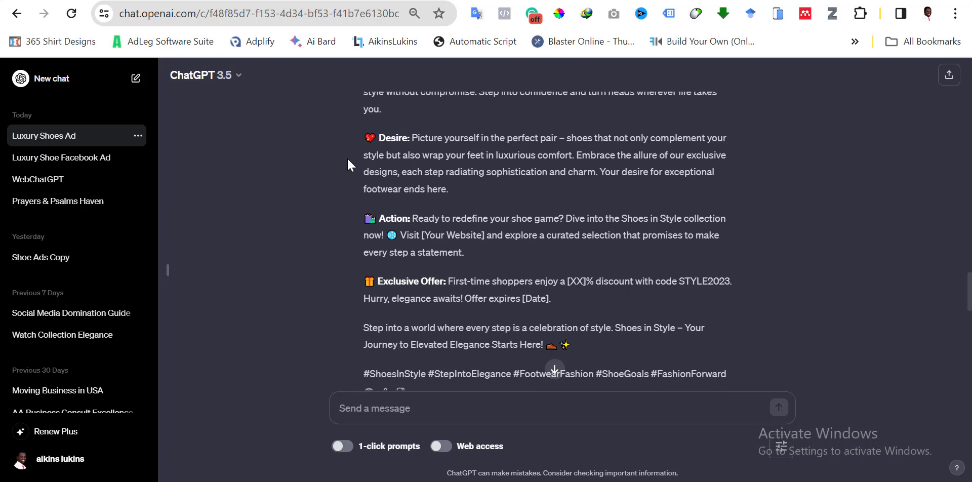
{"action": "scroll", "coordinate": [348, 158], "scroll_direction": "down", "scroll_amount": 10}
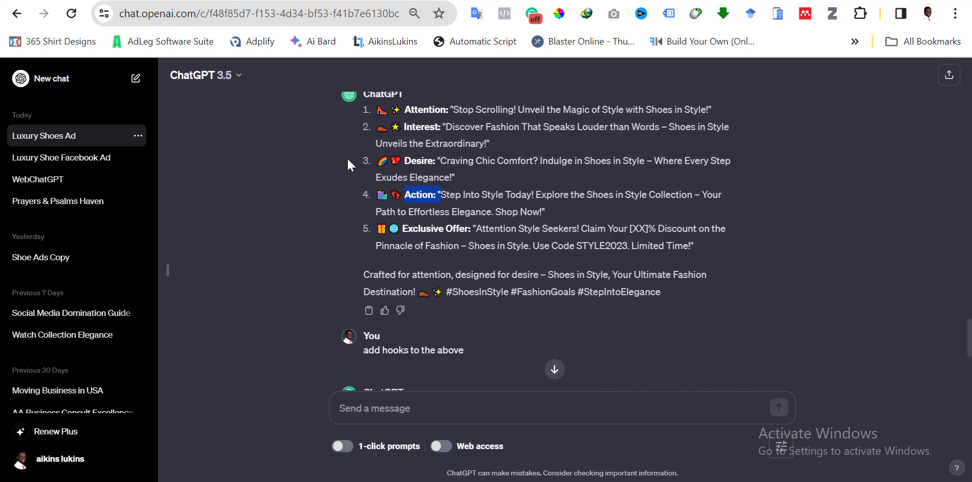
{"action": "scroll", "coordinate": [310, 181], "scroll_direction": "down", "scroll_amount": 3}
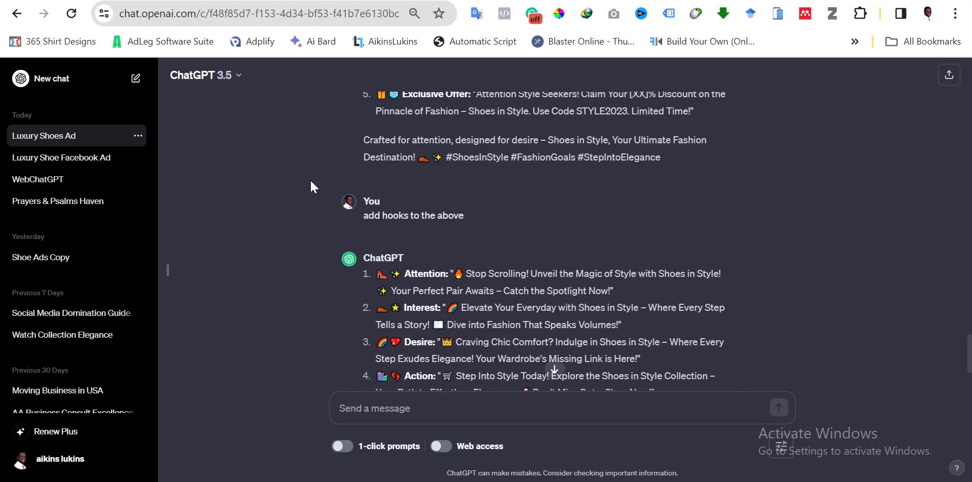
{"action": "scroll", "coordinate": [310, 179], "scroll_direction": "up", "scroll_amount": 4}
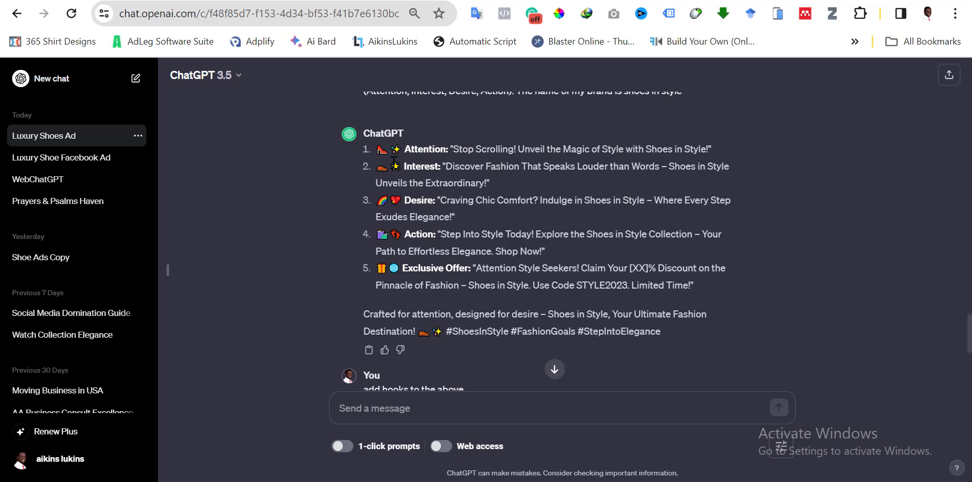
Step: Switch to the Canva home page and create a custom-size design 1080 px wide and 1080 px high
{"action": "left_click", "coordinate": [156, 1]}
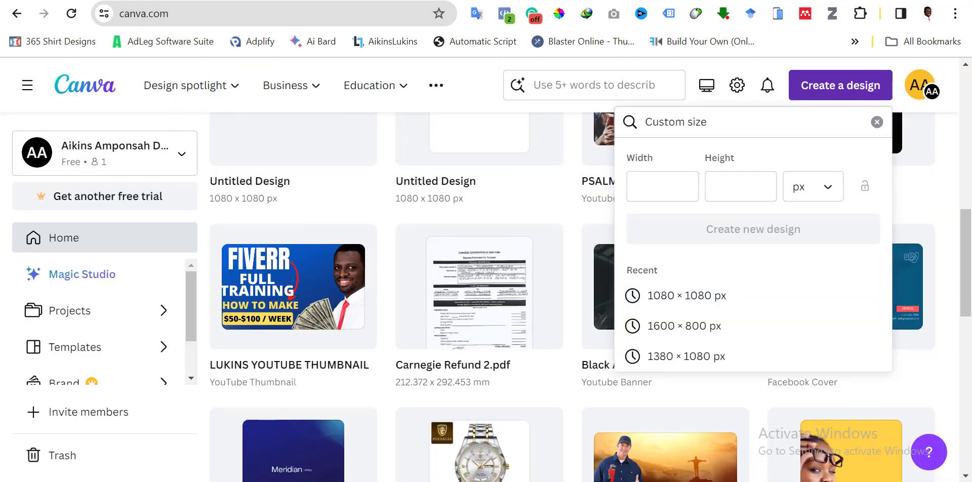
{"action": "left_click", "coordinate": [284, 1]}
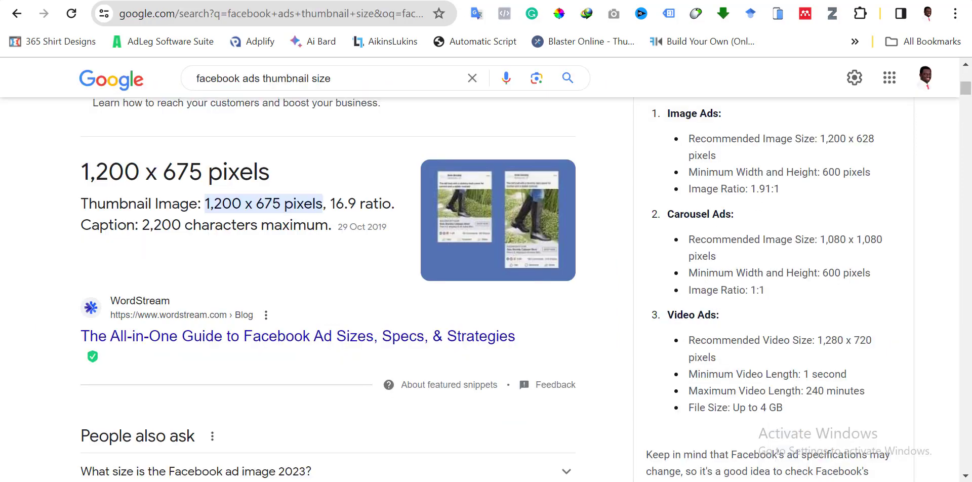
{"action": "left_click", "coordinate": [152, 1]}
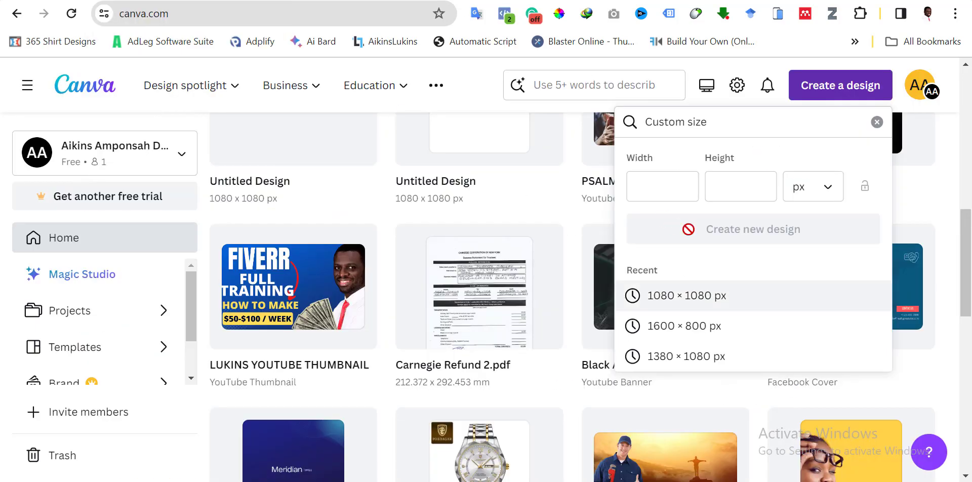
{"action": "left_click", "coordinate": [669, 195]}
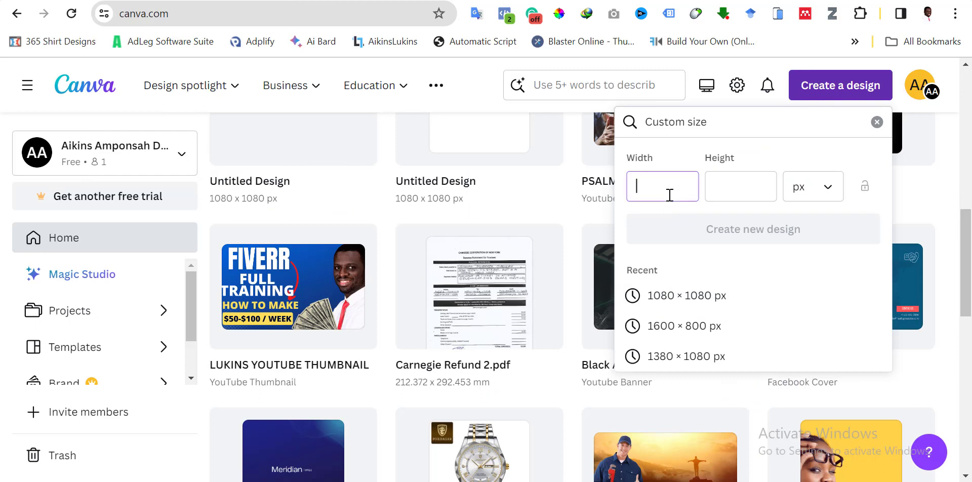
{"action": "type", "text": "1080"}
{"action": "left_click", "coordinate": [767, 193]}
{"action": "type", "text": "1"}
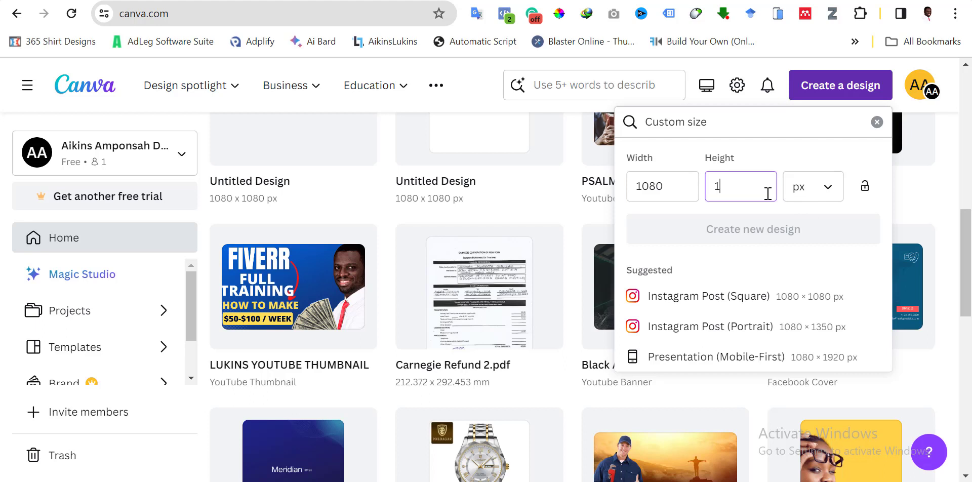
{"action": "type", "text": "080"}
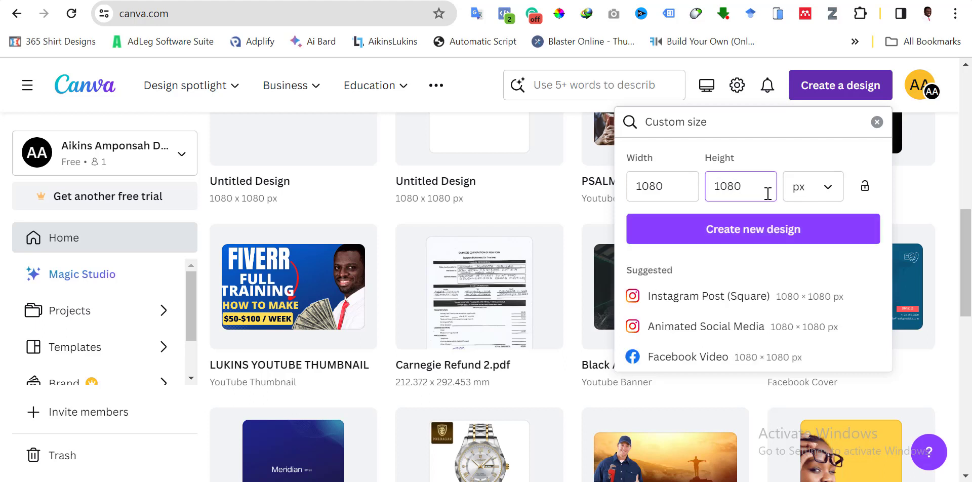
{"action": "left_click", "coordinate": [816, 196]}
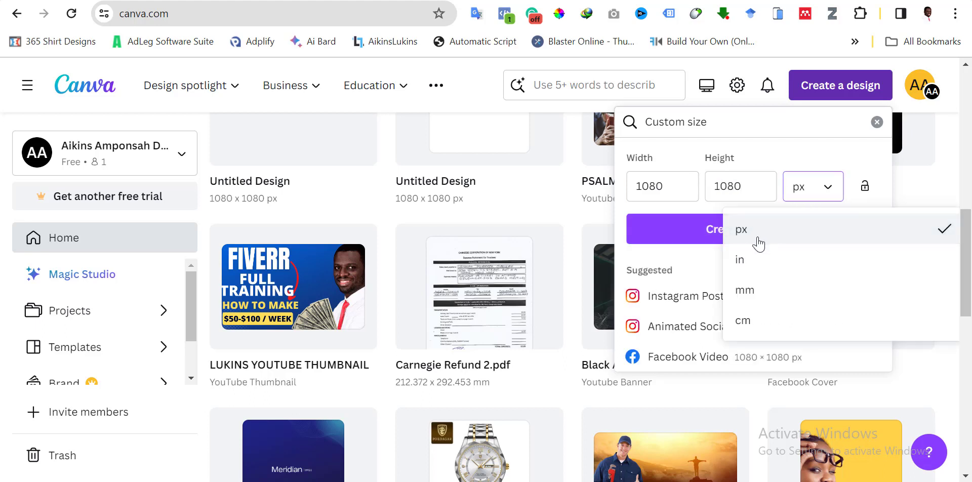
{"action": "left_click", "coordinate": [757, 244]}
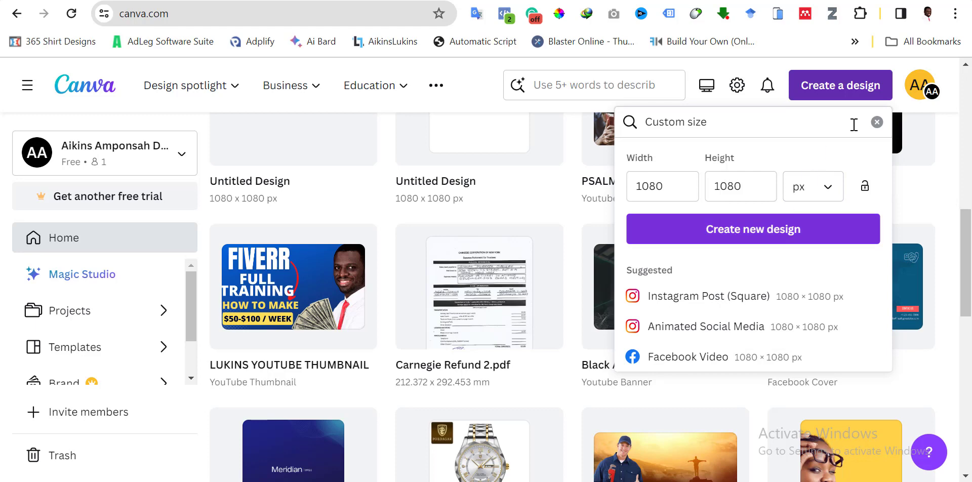
{"action": "left_click", "coordinate": [746, 240]}
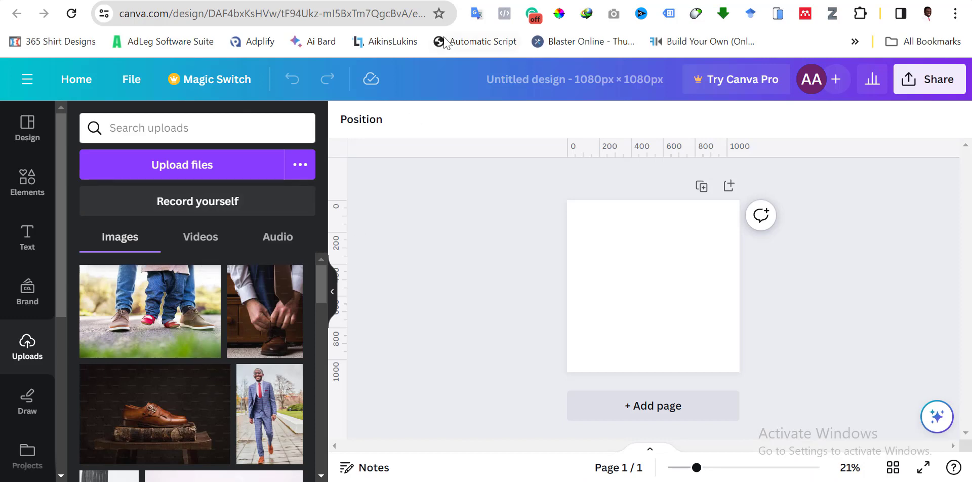
Step: Switch to Unsplash and look through the men's shoe results and the opened shoe photos
{"action": "left_click", "coordinate": [311, 1]}
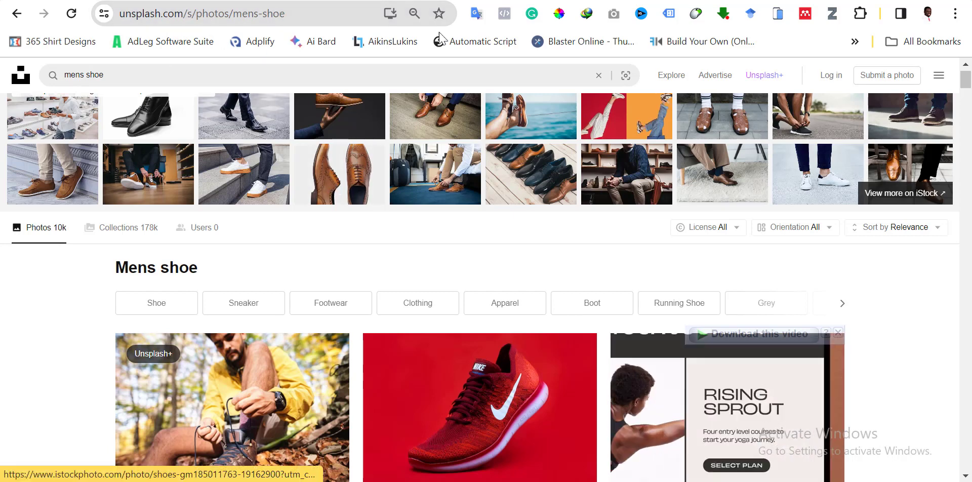
{"action": "left_click", "coordinate": [353, 150]}
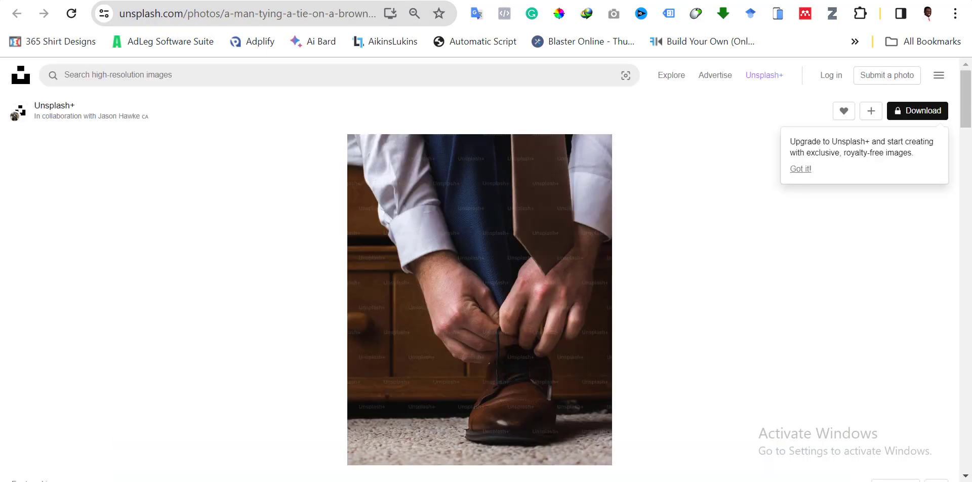
{"action": "left_click", "coordinate": [506, 2]}
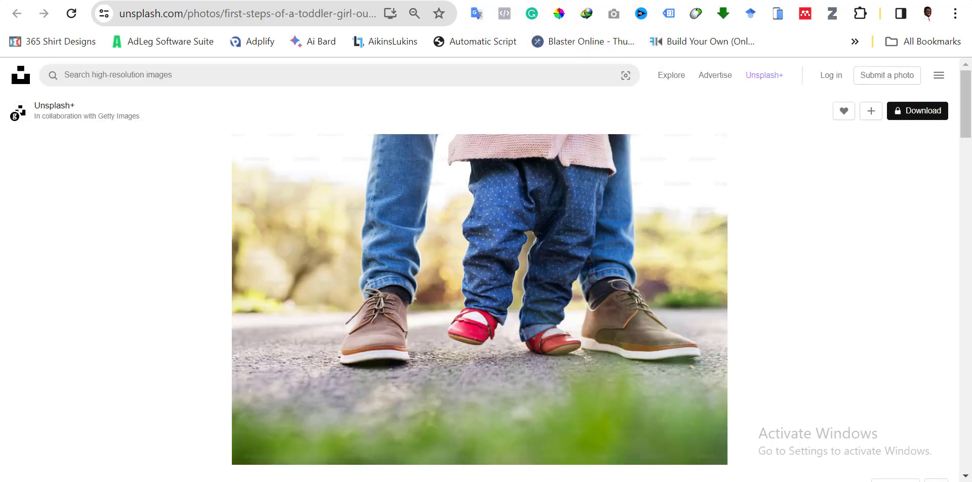
{"action": "key", "text": "ctrl+Tab"}
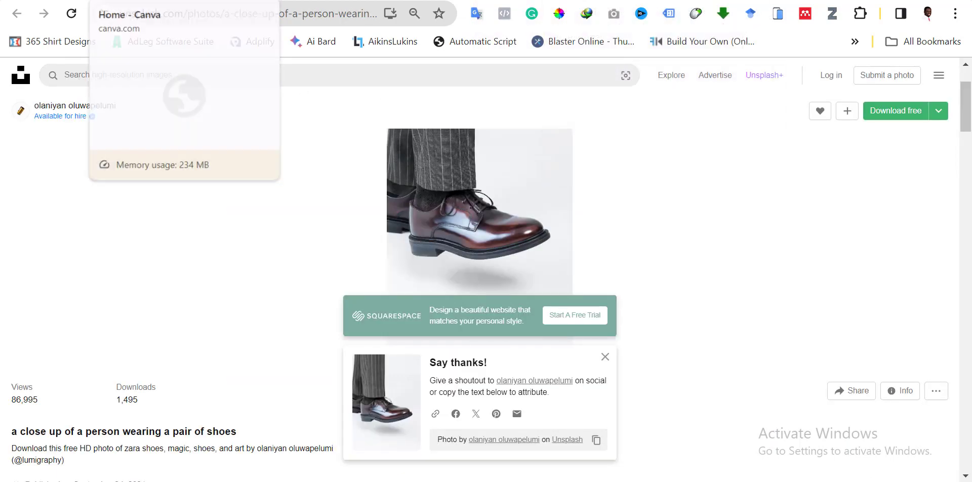
Step: Return to the blank Canva design and browse the uploaded shoe images
{"action": "left_click", "coordinate": [228, 0]}
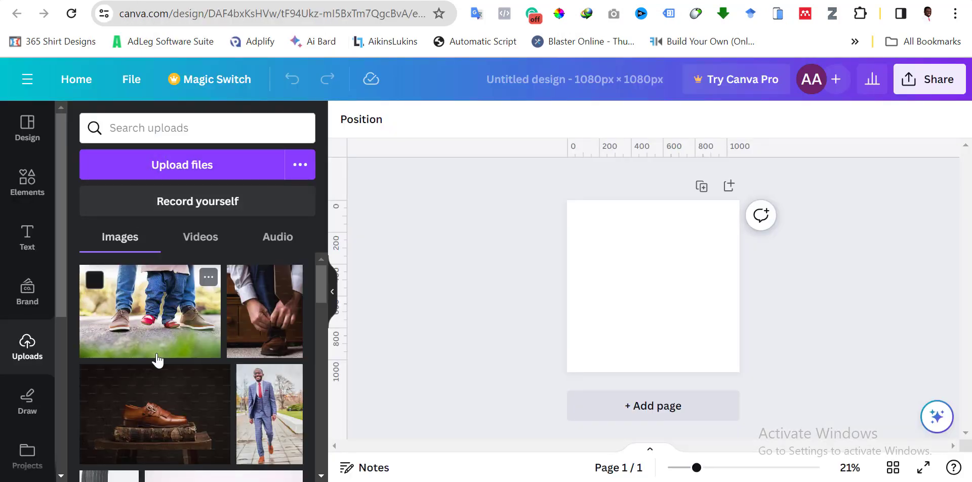
{"action": "scroll", "coordinate": [156, 361], "scroll_direction": "down", "scroll_amount": 2}
{"action": "scroll", "coordinate": [157, 362], "scroll_direction": "up", "scroll_amount": 1}
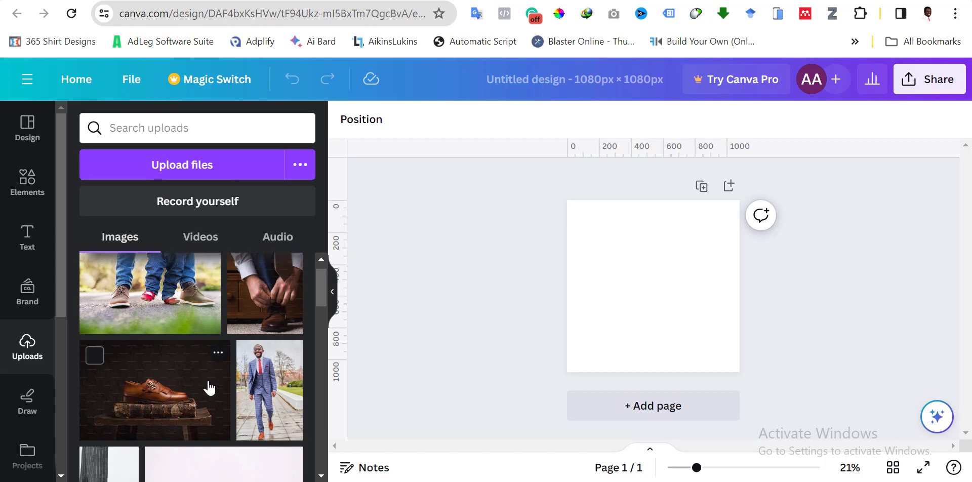
Step: Place the uploaded photo of the brown shoe on old books on page 1 and enlarge it to cover the whole page
{"action": "left_click", "coordinate": [171, 398]}
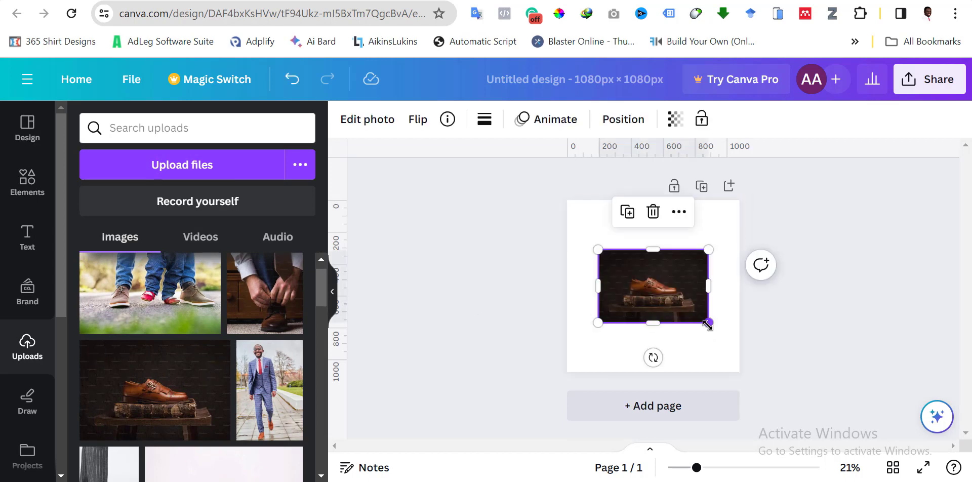
{"action": "left_click_drag", "start_coordinate": [757, 349], "coordinate": [788, 374]}
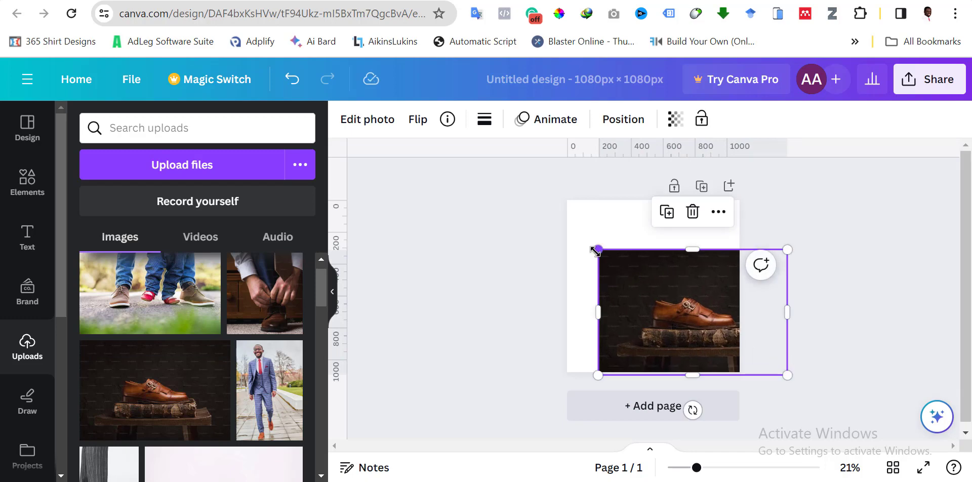
{"action": "left_click_drag", "start_coordinate": [542, 213], "coordinate": [523, 199]}
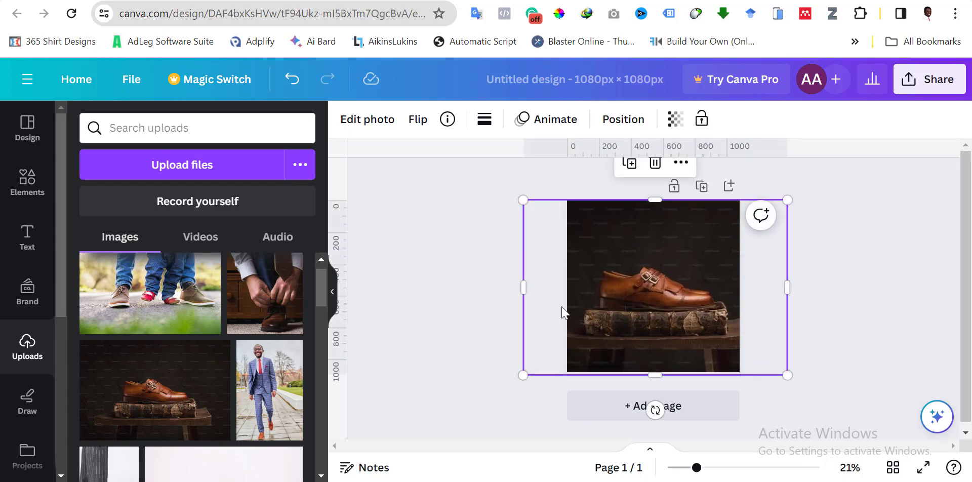
Step: Add a second page and place the adult-and-child shoes photo on it, enlarged to span the page's full width from its upper edge
{"action": "left_click", "coordinate": [617, 413]}
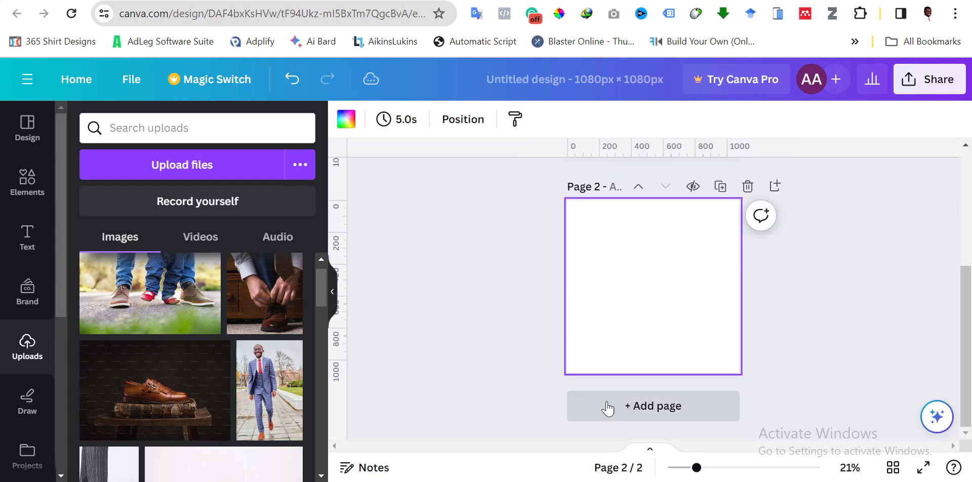
{"action": "left_click", "coordinate": [150, 294]}
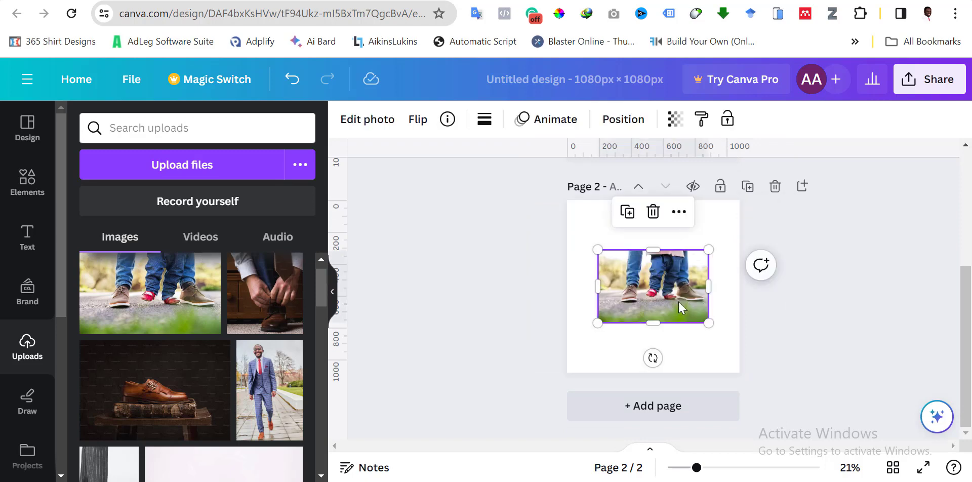
{"action": "left_click_drag", "start_coordinate": [602, 317], "coordinate": [571, 338]}
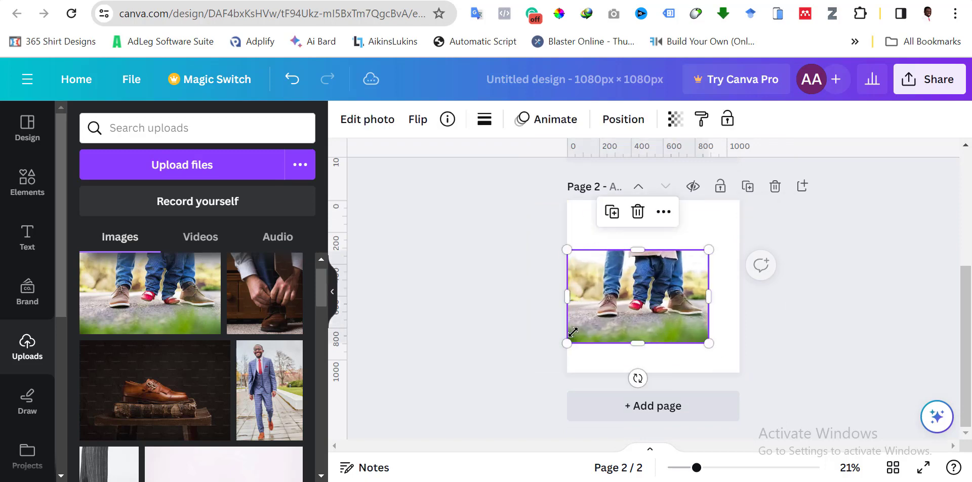
{"action": "left_click_drag", "start_coordinate": [708, 249], "coordinate": [691, 232]}
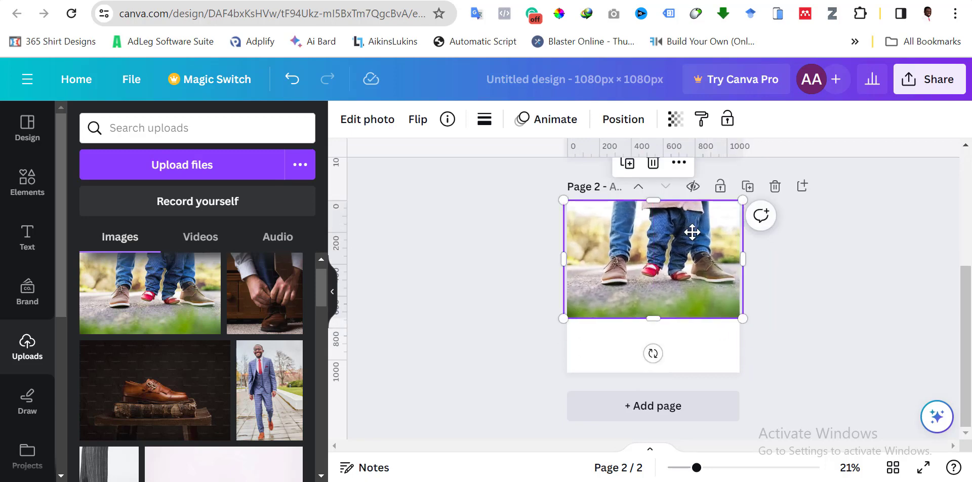
Step: Fill page 2's background with the green taken from the colours of the adult-and-child photo
{"action": "left_click", "coordinate": [594, 357]}
{"action": "left_click", "coordinate": [346, 119]}
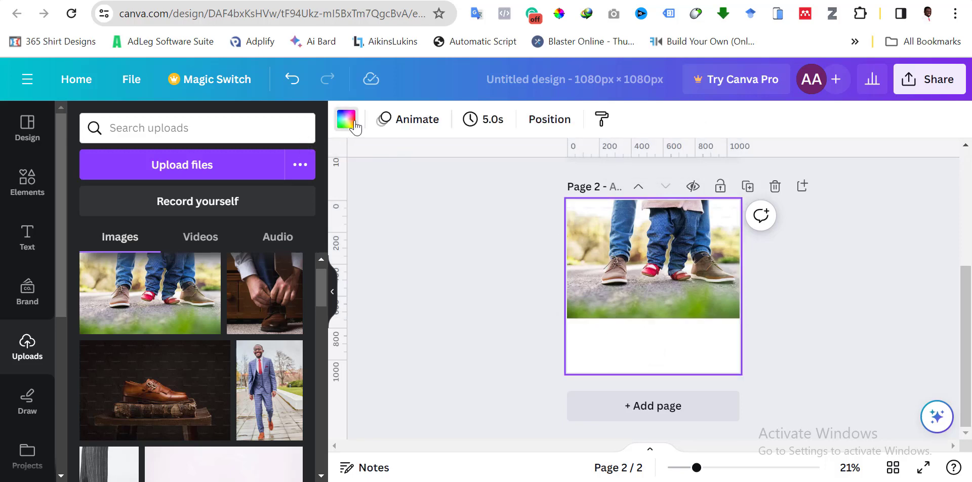
{"action": "scroll", "coordinate": [208, 370], "scroll_direction": "down", "scroll_amount": 1}
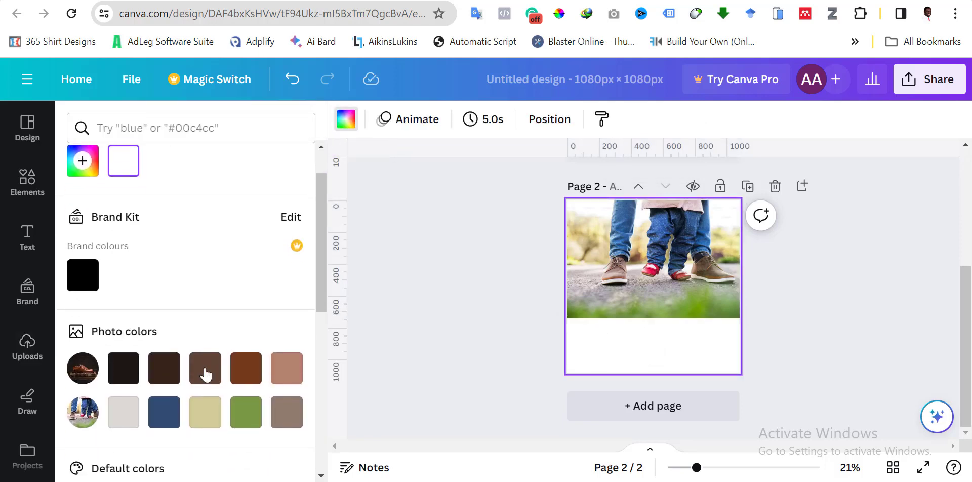
{"action": "left_click", "coordinate": [246, 413]}
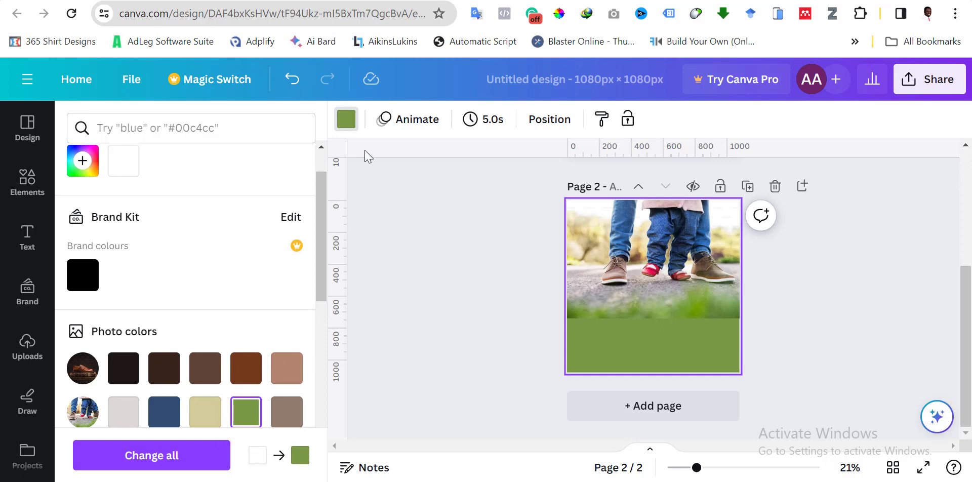
Step: Darken page 2's green background to the solid colour #456B0A
{"action": "left_click", "coordinate": [344, 120]}
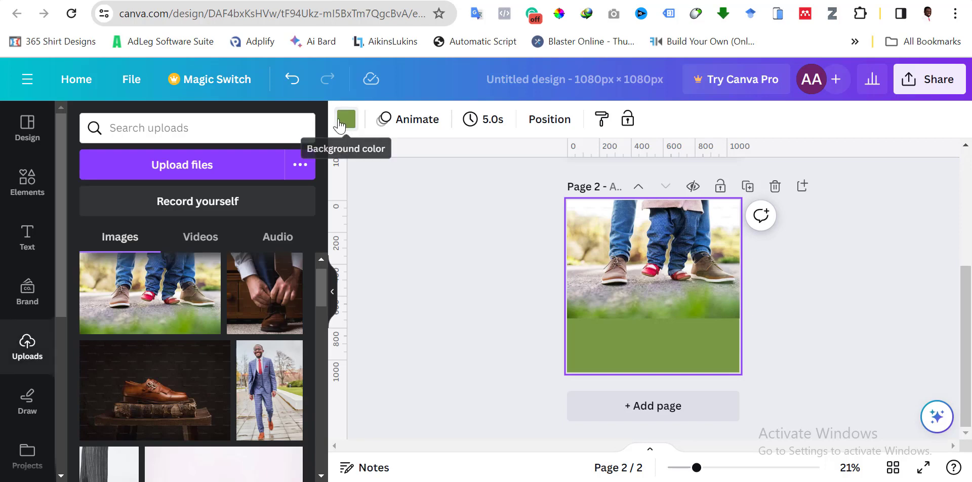
{"action": "left_click", "coordinate": [340, 122]}
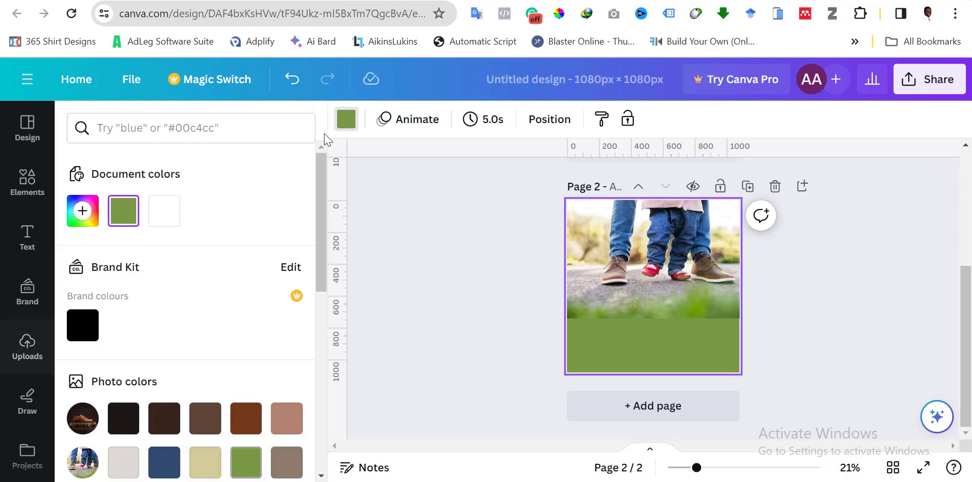
{"action": "left_click", "coordinate": [123, 210]}
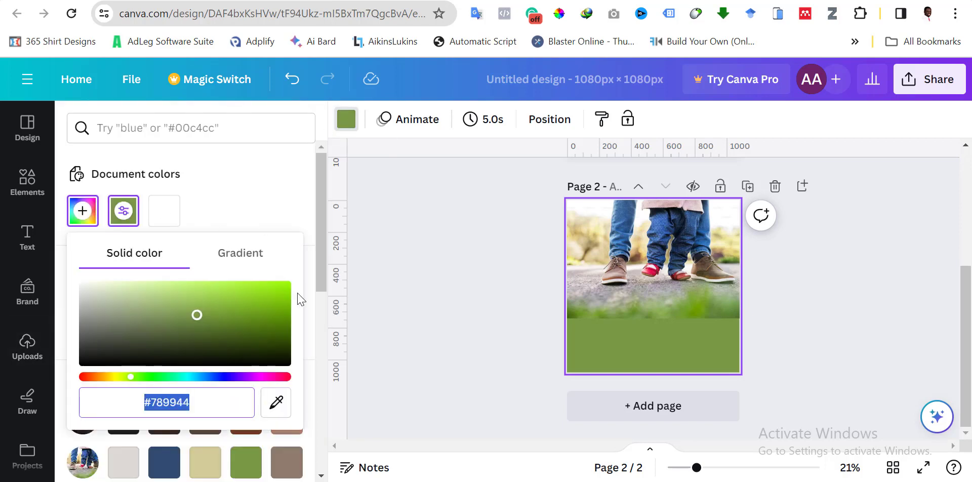
{"action": "left_click_drag", "start_coordinate": [196, 317], "coordinate": [270, 331]}
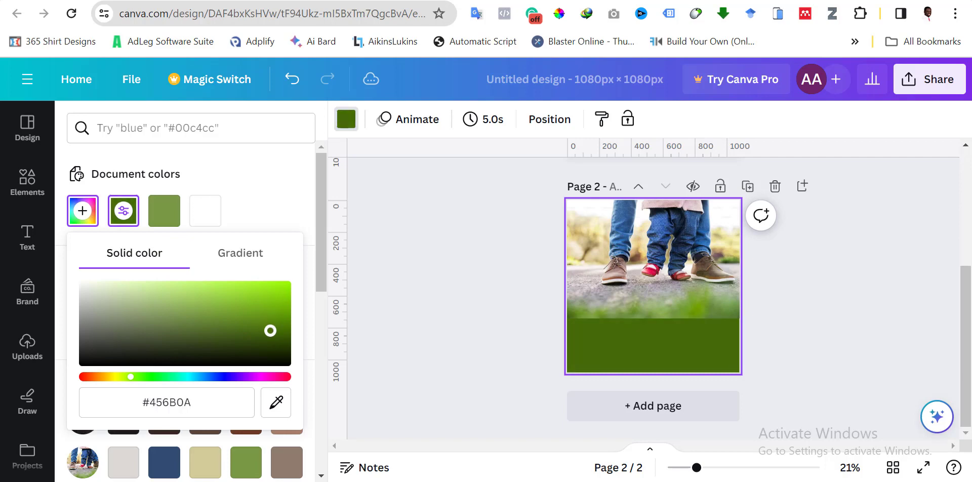
{"action": "left_click", "coordinate": [458, 324]}
{"action": "left_click", "coordinate": [477, 321]}
Step: Add a third page and place the photo of the man tying his brown shoe, enlarged and shifted to cover the page with the shoe showing
{"action": "scroll", "coordinate": [590, 302], "scroll_direction": "up", "scroll_amount": 1}
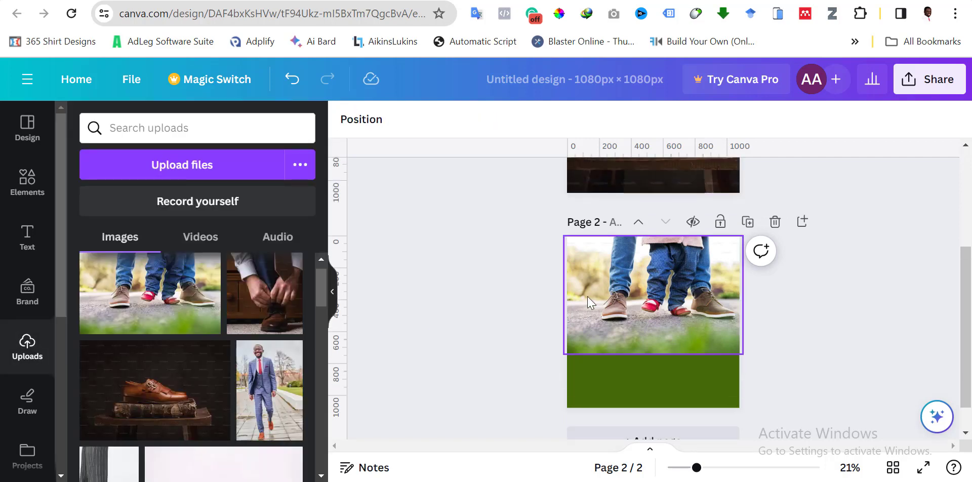
{"action": "scroll", "coordinate": [588, 303], "scroll_direction": "up", "scroll_amount": 2}
{"action": "scroll", "coordinate": [587, 298], "scroll_direction": "down", "scroll_amount": 3}
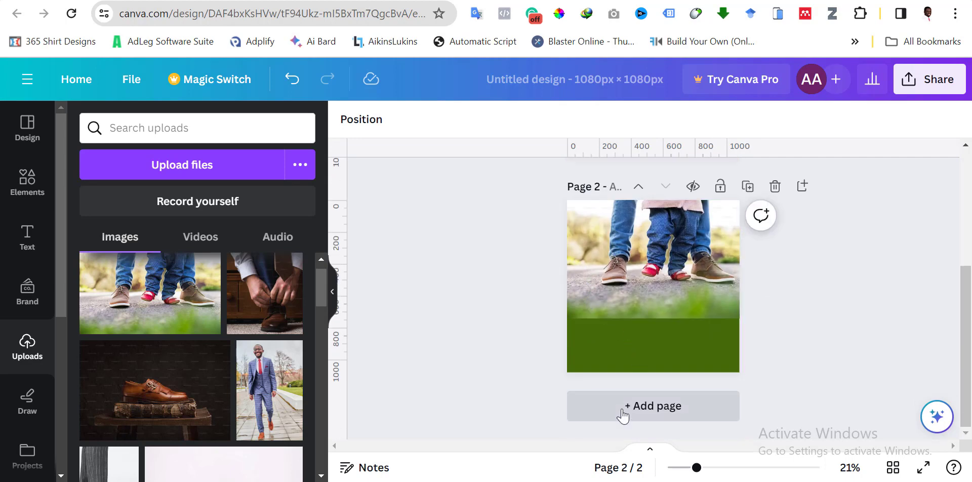
{"action": "left_click", "coordinate": [622, 414]}
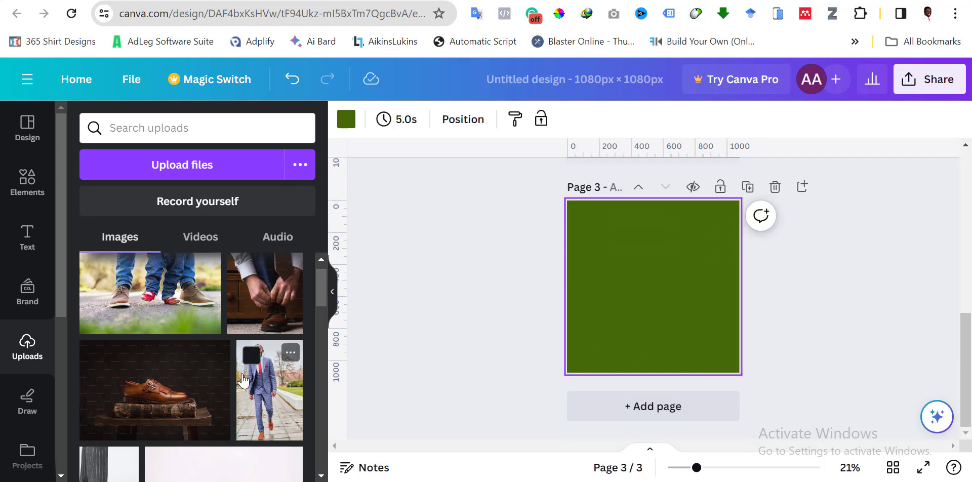
{"action": "scroll", "coordinate": [243, 379], "scroll_direction": "down", "scroll_amount": 1}
{"action": "scroll", "coordinate": [243, 379], "scroll_direction": "up", "scroll_amount": 2}
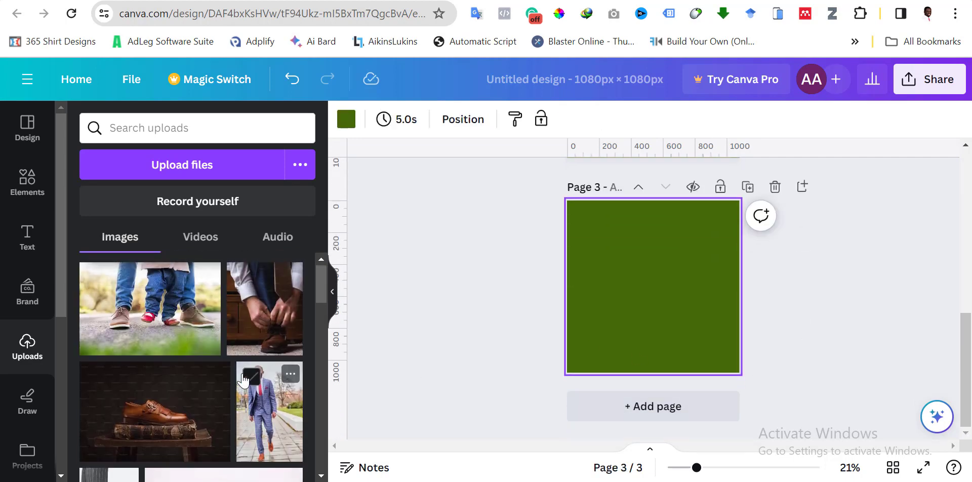
{"action": "left_click", "coordinate": [263, 324]}
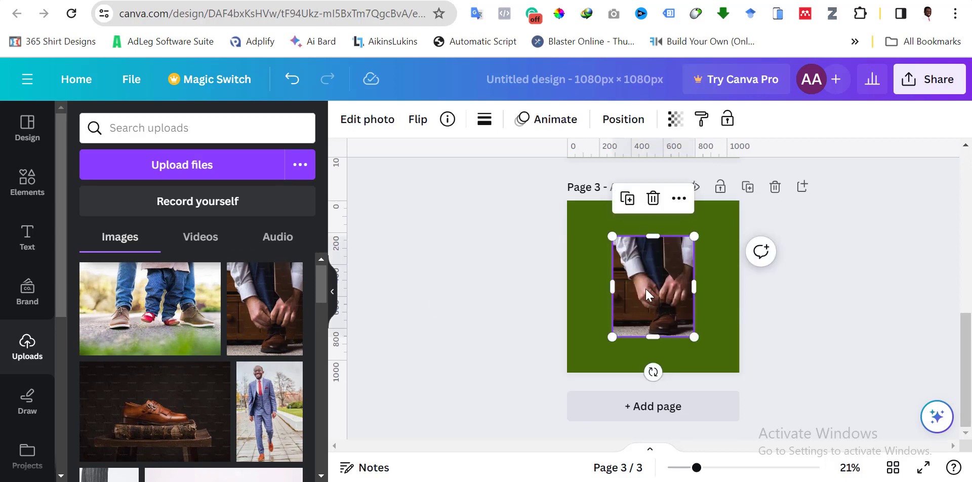
{"action": "left_click_drag", "start_coordinate": [645, 287], "coordinate": [601, 252]}
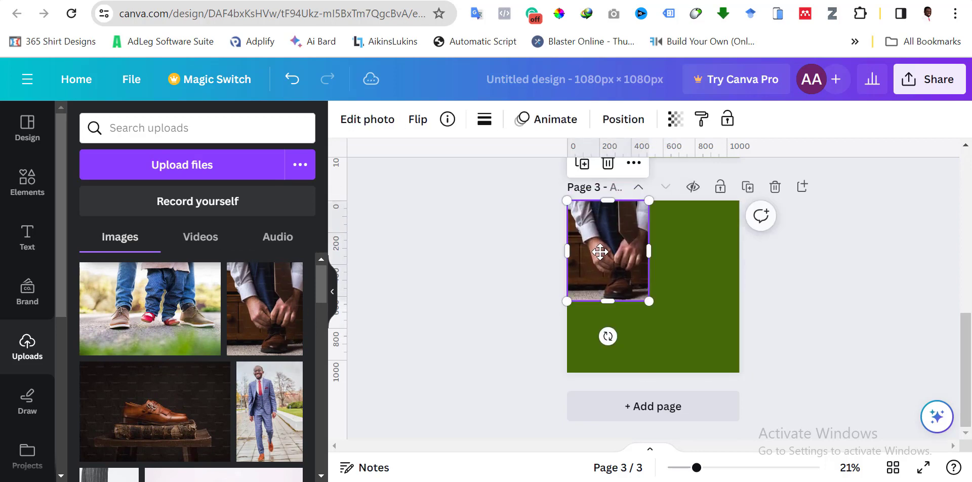
{"action": "left_click_drag", "start_coordinate": [647, 299], "coordinate": [791, 369]}
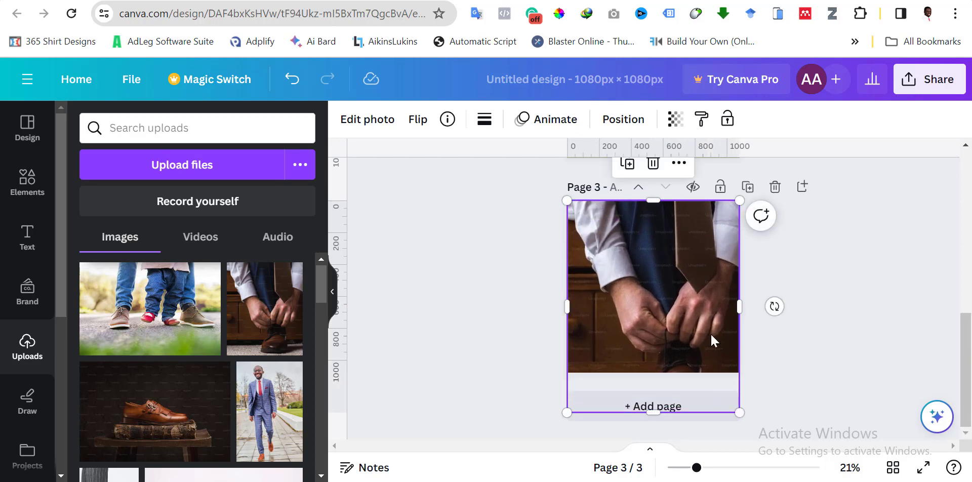
{"action": "left_click_drag", "start_coordinate": [710, 333], "coordinate": [714, 297]}
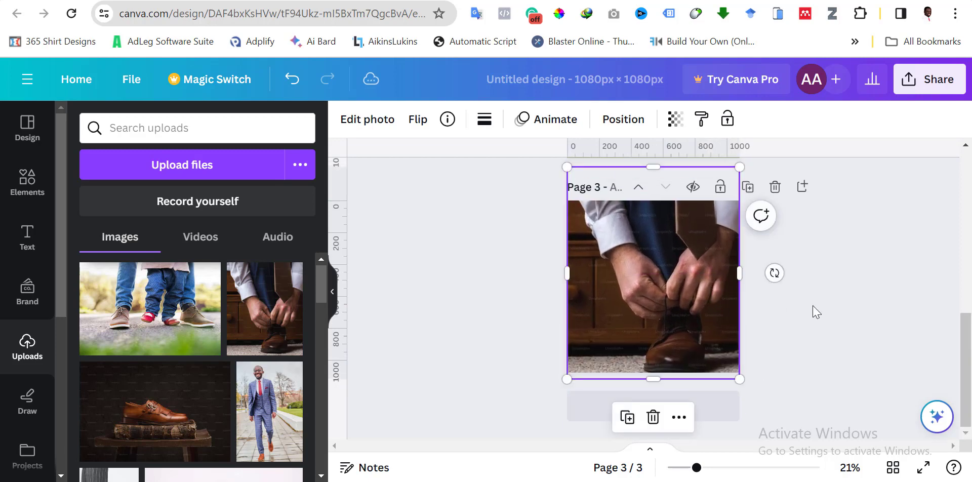
{"action": "left_click", "coordinate": [842, 318]}
Step: Switch to ChatGPT and copy the words "Stop Scrolling!" from the Attention line of the ad copy
{"action": "scroll", "coordinate": [842, 318], "scroll_direction": "up", "scroll_amount": 8}
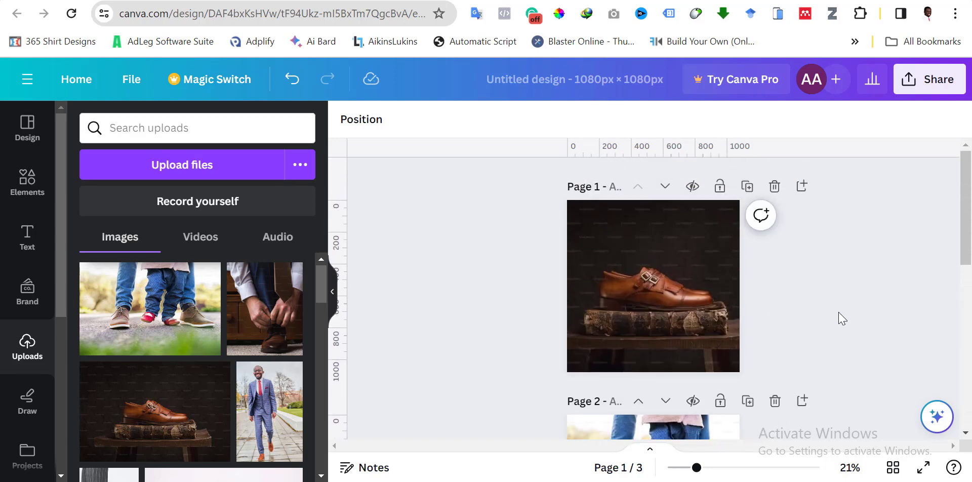
{"action": "key", "text": "ctrl+Tab"}
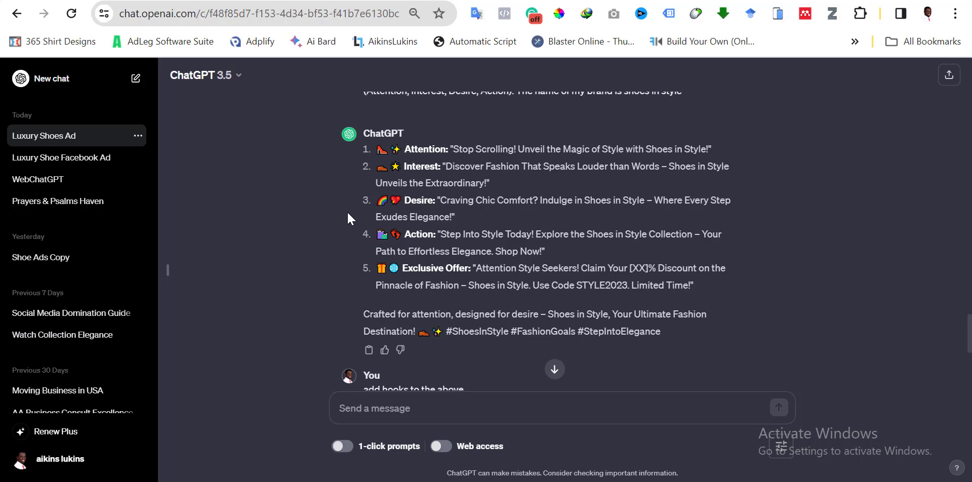
{"action": "scroll", "coordinate": [347, 210], "scroll_direction": "down", "scroll_amount": 1}
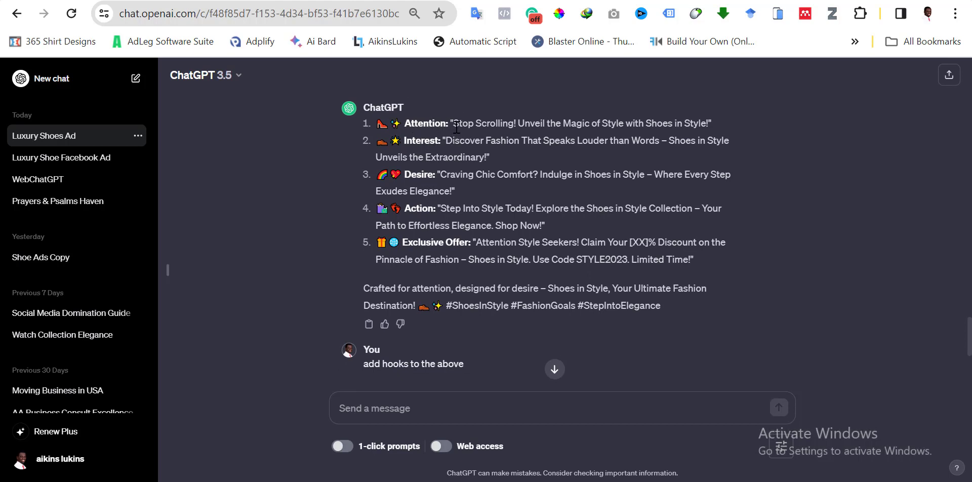
{"action": "left_click_drag", "start_coordinate": [455, 127], "coordinate": [516, 118]}
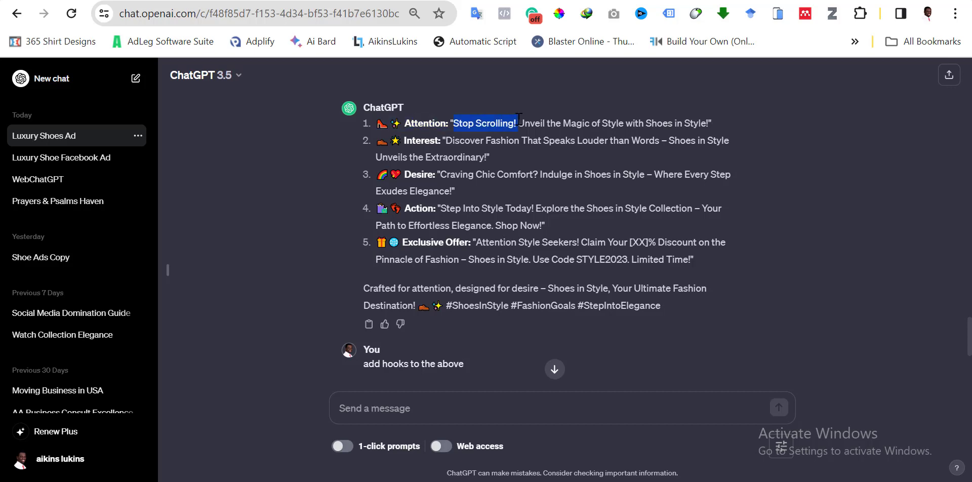
{"action": "right_click", "coordinate": [505, 123]}
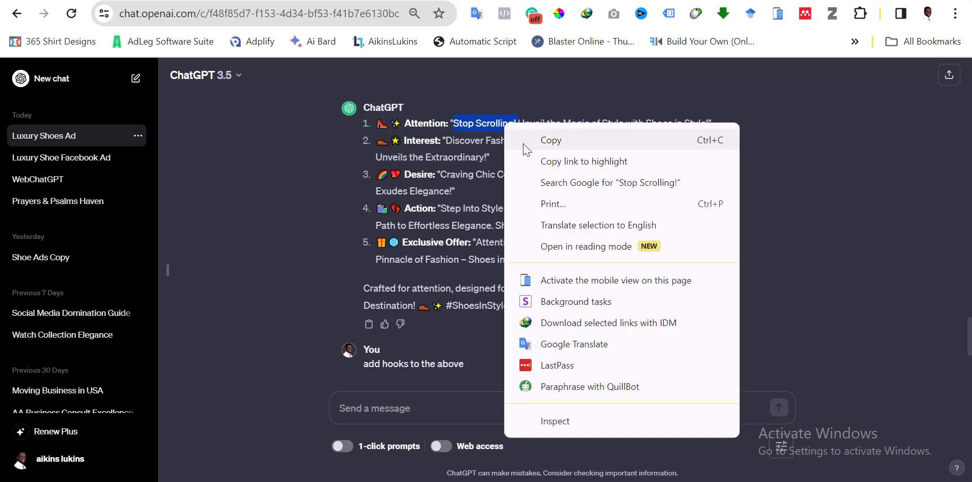
{"action": "left_click", "coordinate": [524, 144]}
Step: Return to the Canva design, browse the text combinations and add the "Cheers to the New Year" one to page 1
{"action": "key", "text": "ctrl+Tab"}
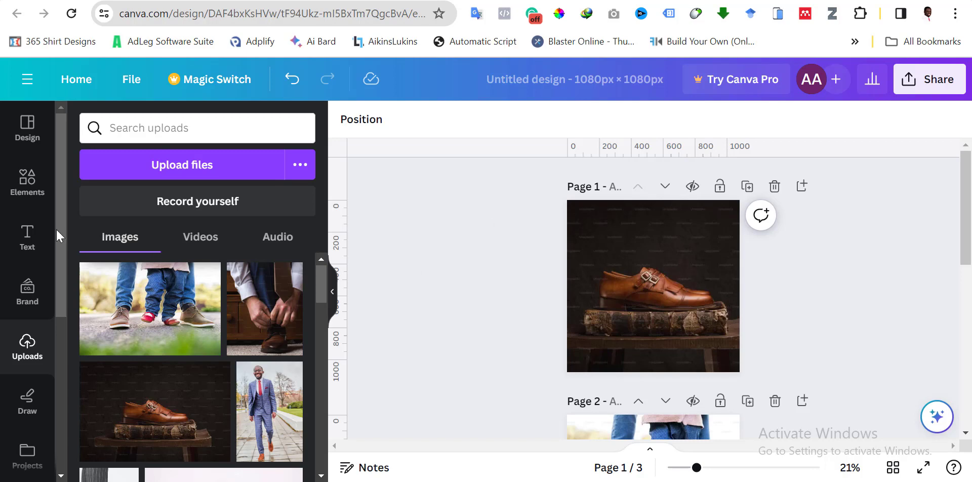
{"action": "left_click", "coordinate": [32, 236]}
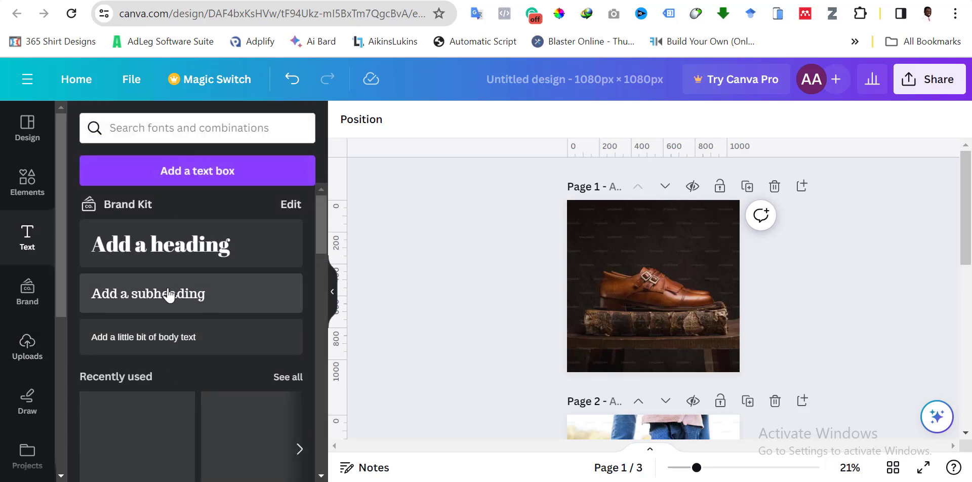
{"action": "scroll", "coordinate": [168, 296], "scroll_direction": "down", "scroll_amount": 7}
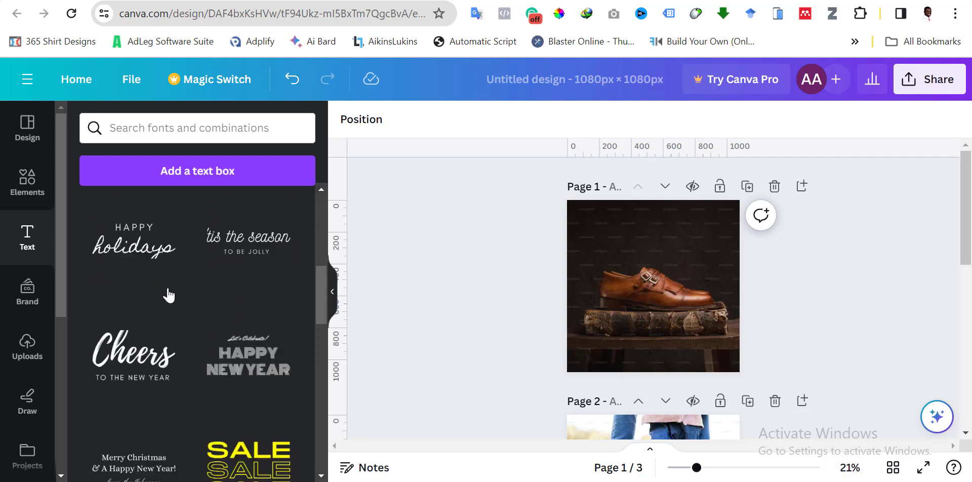
{"action": "scroll", "coordinate": [169, 295], "scroll_direction": "down", "scroll_amount": 8}
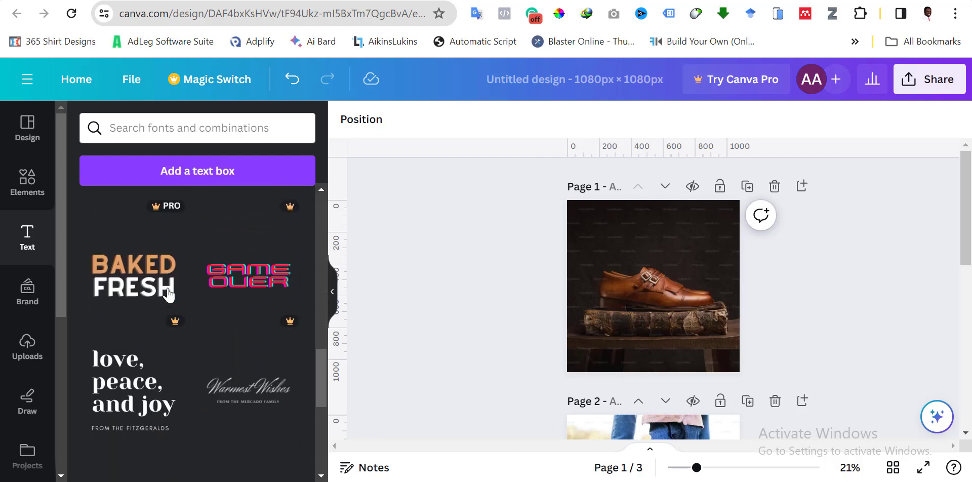
{"action": "scroll", "coordinate": [168, 295], "scroll_direction": "down", "scroll_amount": 8}
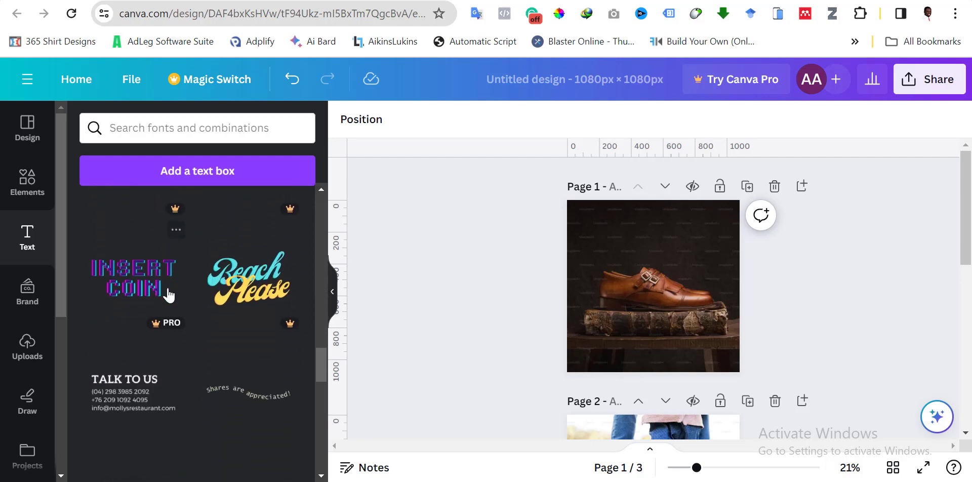
{"action": "scroll", "coordinate": [169, 295], "scroll_direction": "down", "scroll_amount": 1}
{"action": "scroll", "coordinate": [169, 295], "scroll_direction": "up", "scroll_amount": 20}
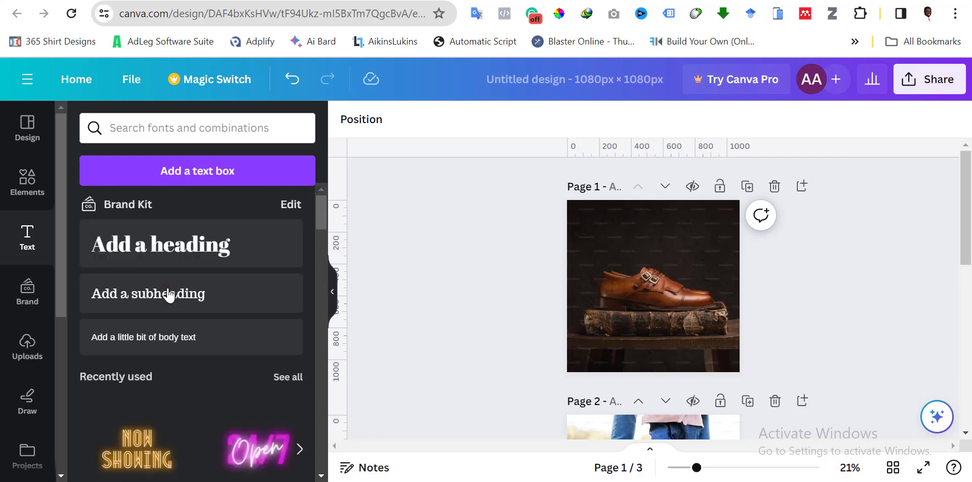
{"action": "scroll", "coordinate": [169, 334], "scroll_direction": "down", "scroll_amount": 6}
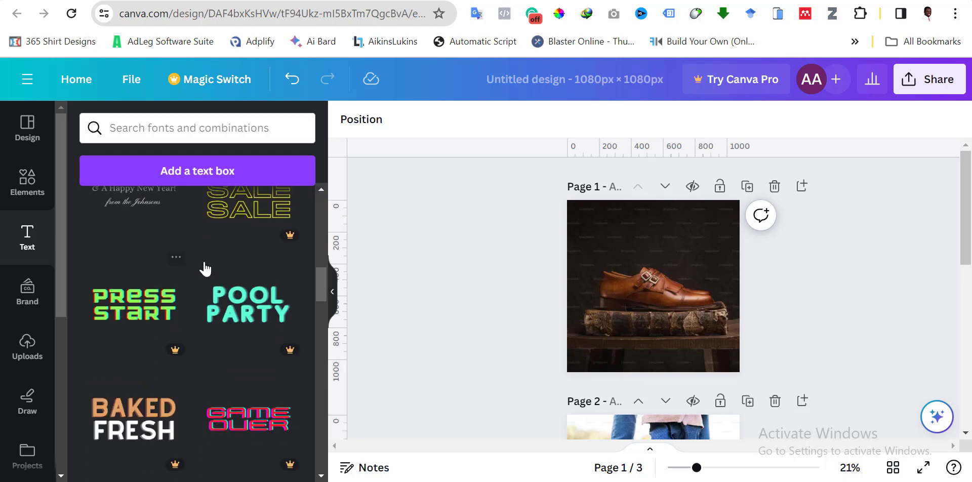
{"action": "scroll", "coordinate": [205, 268], "scroll_direction": "up", "scroll_amount": 4}
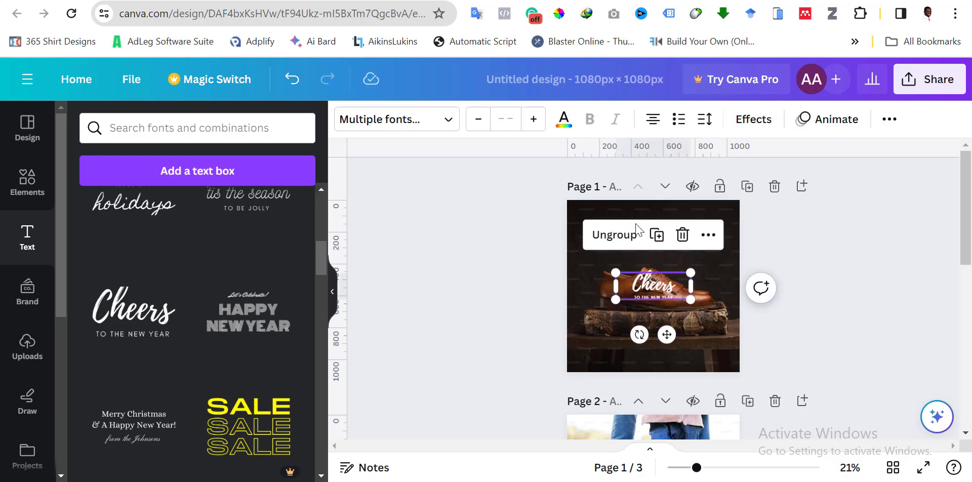
Step: Move the "Cheers to the New Year" text combination to page 1's upper-left area and ungroup it
{"action": "left_click_drag", "start_coordinate": [653, 285], "coordinate": [622, 223]}
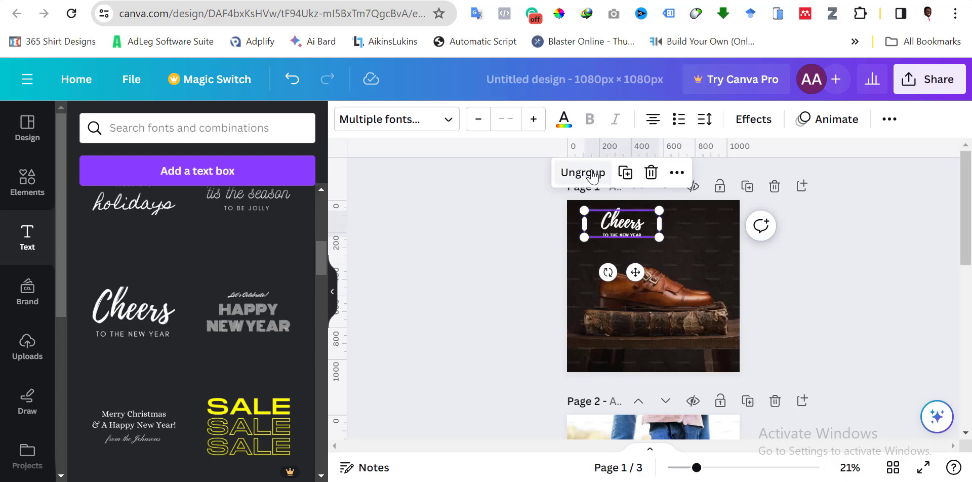
{"action": "left_click", "coordinate": [587, 172]}
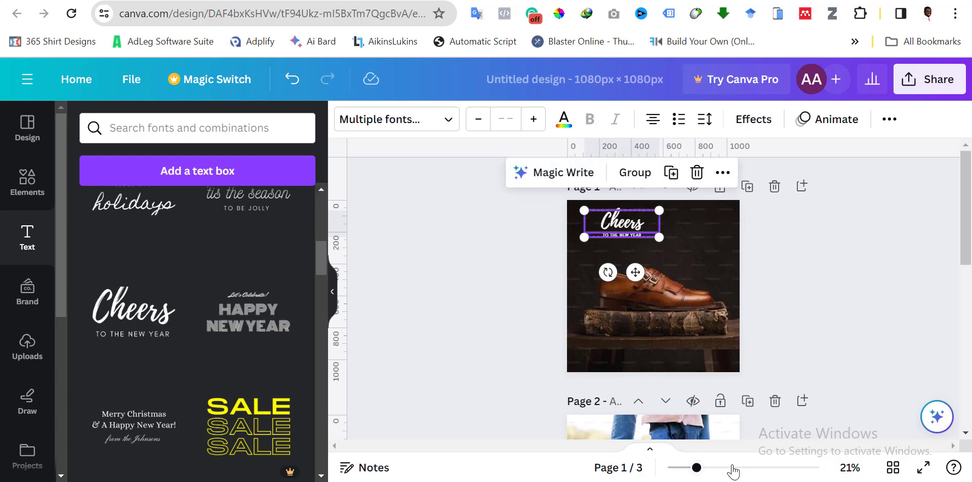
{"action": "left_click", "coordinate": [732, 467]}
{"action": "scroll", "coordinate": [722, 362], "scroll_direction": "up", "scroll_amount": 5}
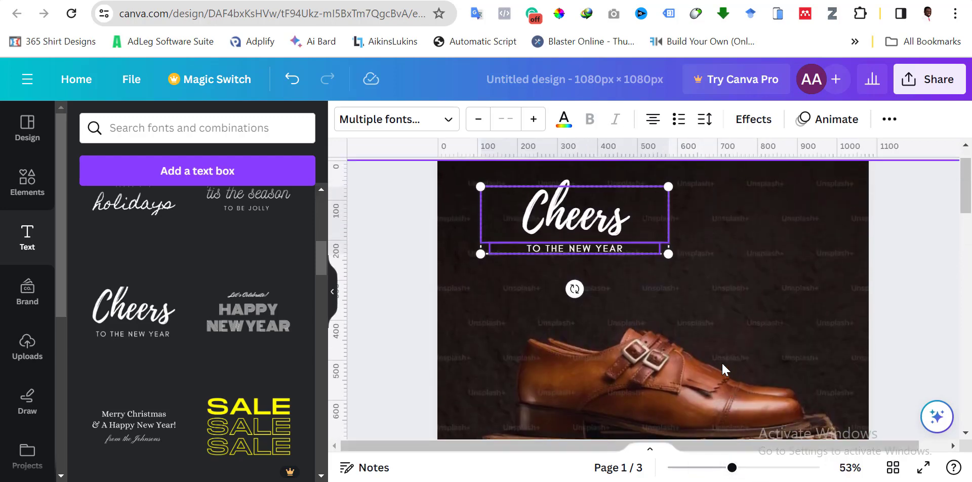
Step: Separate the word "Cheers" from its subtitle by moving it to the right, near the top of page 1
{"action": "left_click", "coordinate": [543, 301]}
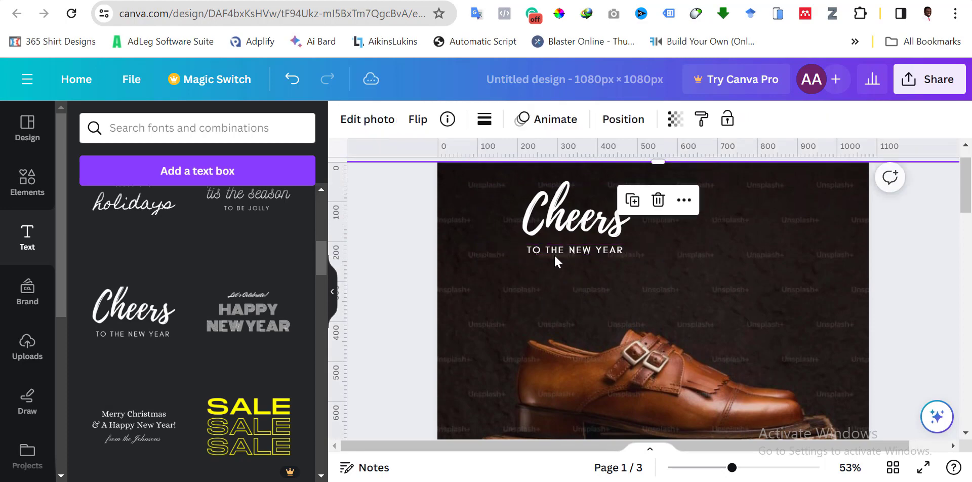
{"action": "left_click", "coordinate": [577, 227]}
{"action": "left_click", "coordinate": [577, 228]}
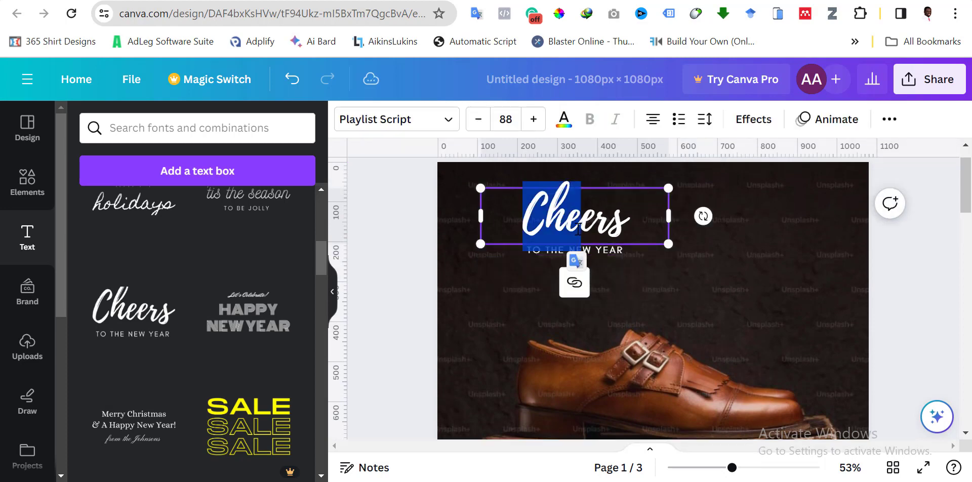
{"action": "key", "text": "ctrl+a"}
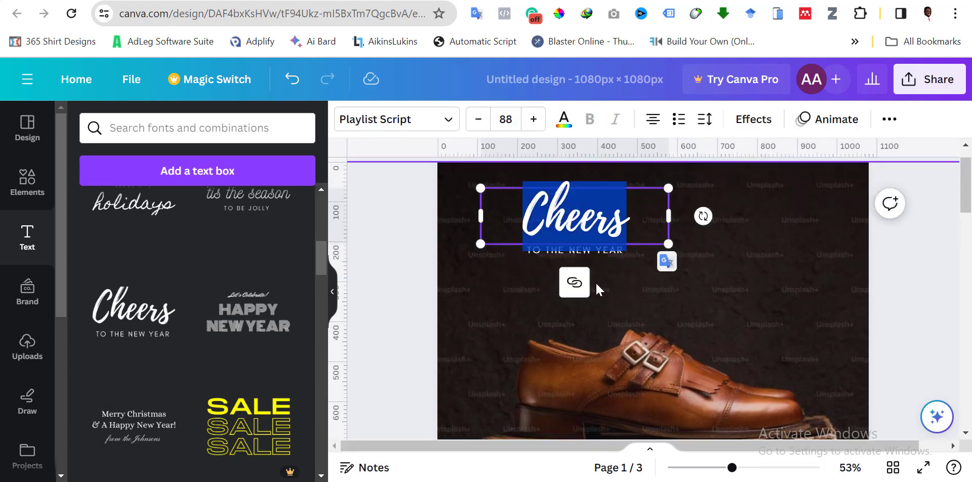
{"action": "left_click", "coordinate": [408, 291]}
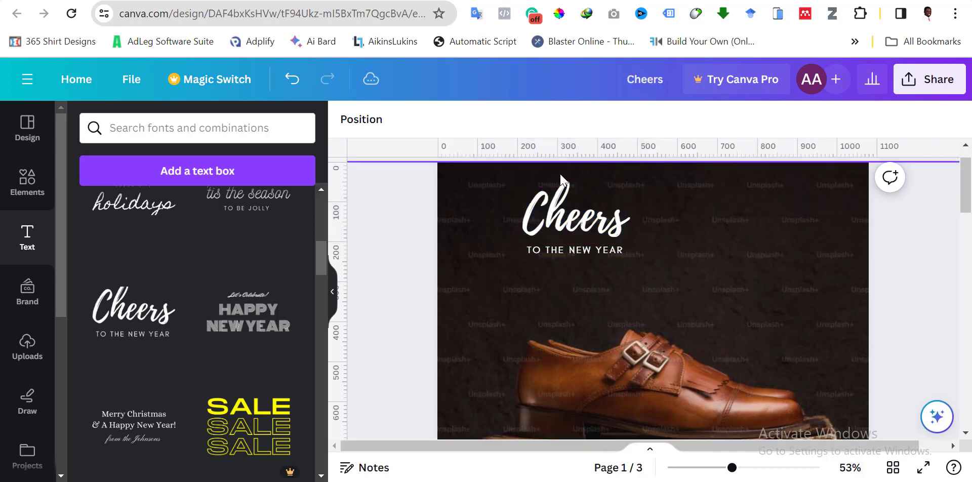
{"action": "left_click", "coordinate": [565, 207]}
{"action": "left_click_drag", "start_coordinate": [564, 208], "coordinate": [711, 207]}
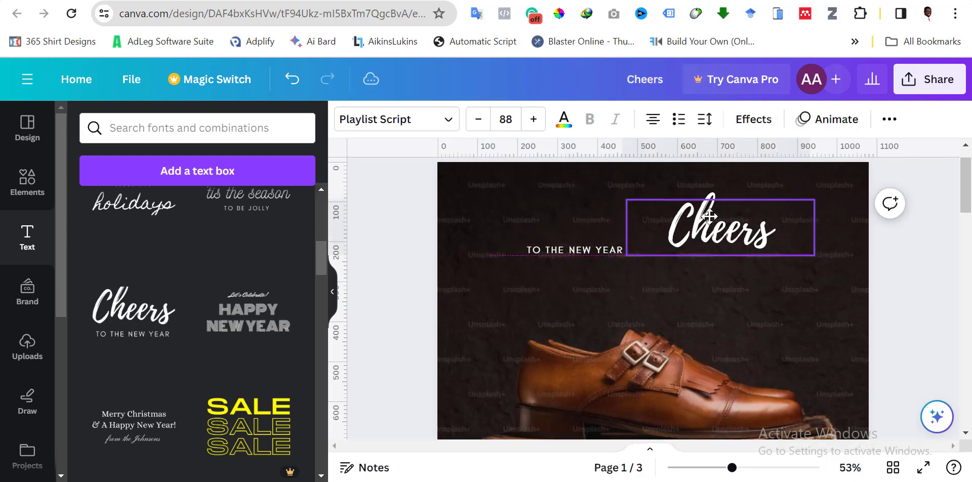
Step: Replace the "TO THE NEW YEAR" subtitle with the copied "Stop Scrolling!" text
{"action": "double_click", "coordinate": [534, 253]}
{"action": "key", "text": "ctrl+a"}
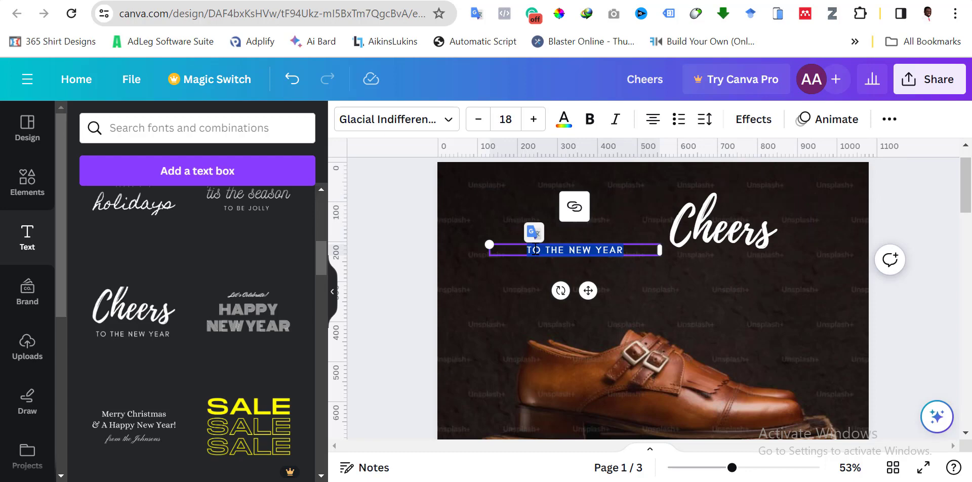
{"action": "key", "text": "ctrl+v"}
{"action": "left_click", "coordinate": [419, 249]}
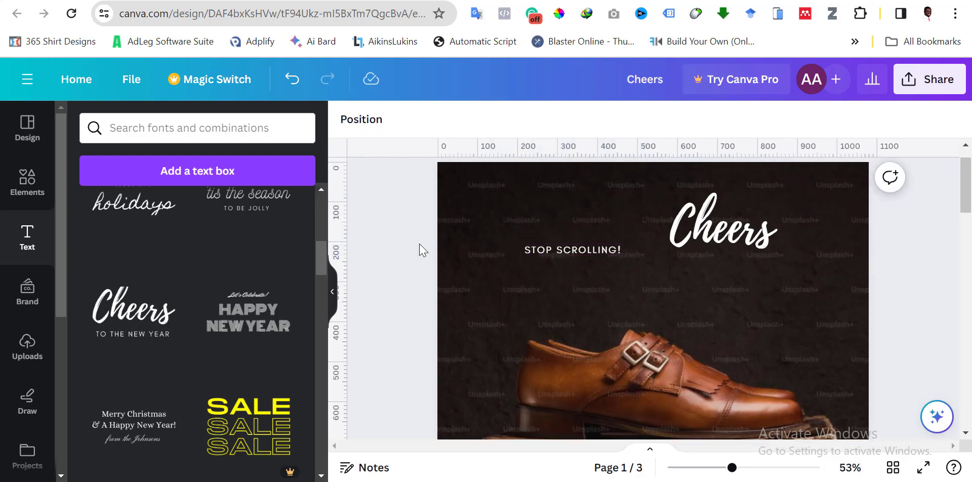
Step: Raise the "STOP SCROLLING!" text toward the page's top edge and lower "Cheers" to just above the shoe's toe
{"action": "left_click", "coordinate": [576, 250]}
{"action": "left_click_drag", "start_coordinate": [576, 251], "coordinate": [577, 200]}
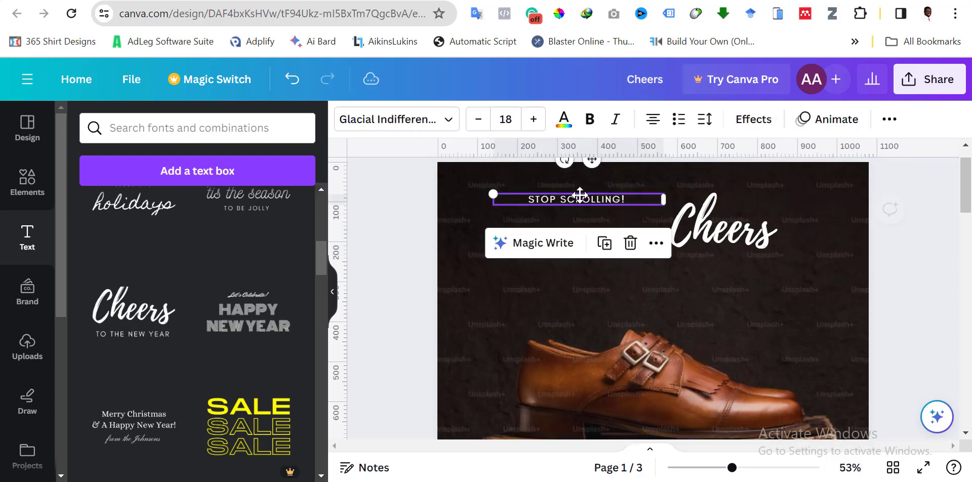
{"action": "left_click_drag", "start_coordinate": [717, 246], "coordinate": [770, 326]}
{"action": "scroll", "coordinate": [769, 319], "scroll_direction": "down", "scroll_amount": 2}
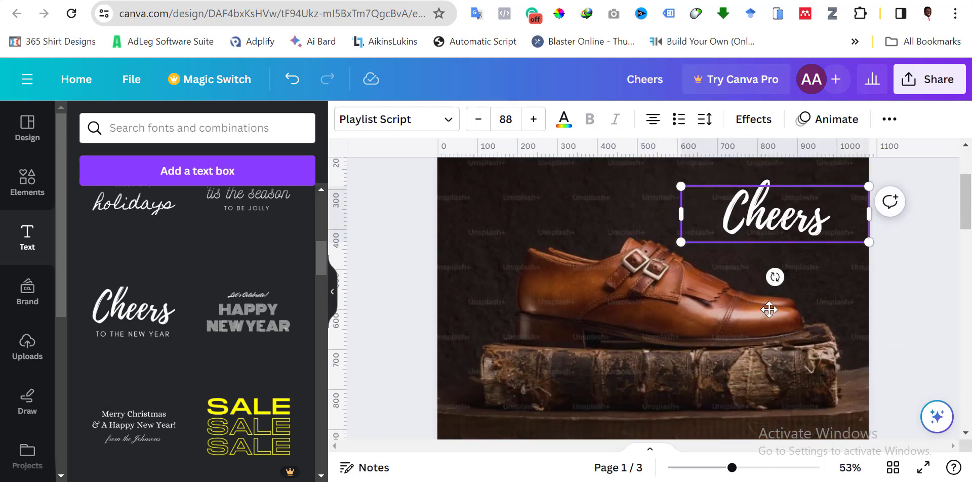
{"action": "scroll", "coordinate": [769, 313], "scroll_direction": "up", "scroll_amount": 2}
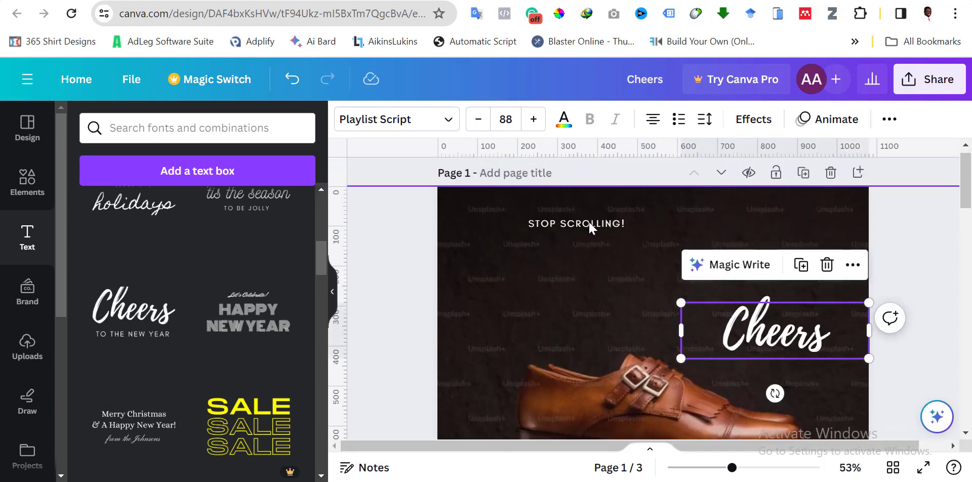
Step: Set the "STOP SCROLLING!" text to size 88 and widen its box so each word fits on its own line
{"action": "left_click", "coordinate": [587, 223]}
{"action": "left_click", "coordinate": [505, 120]}
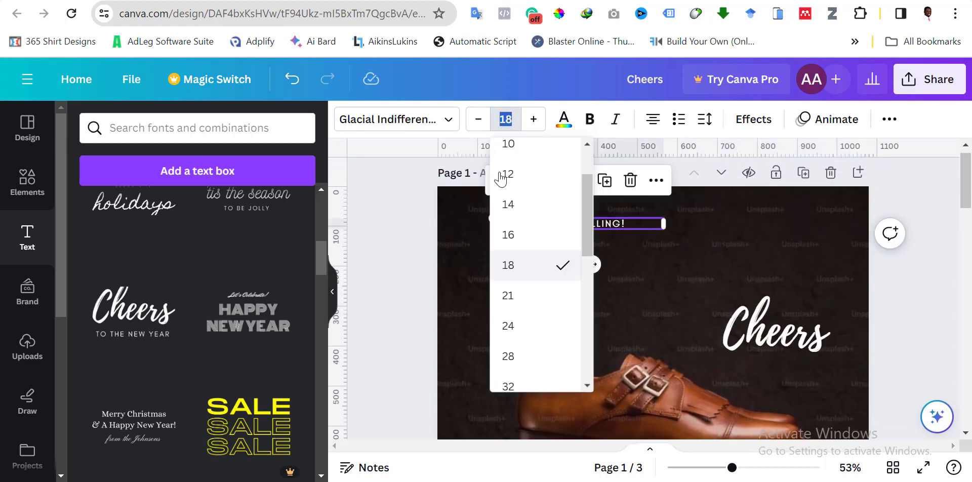
{"action": "scroll", "coordinate": [531, 306], "scroll_direction": "down", "scroll_amount": 5}
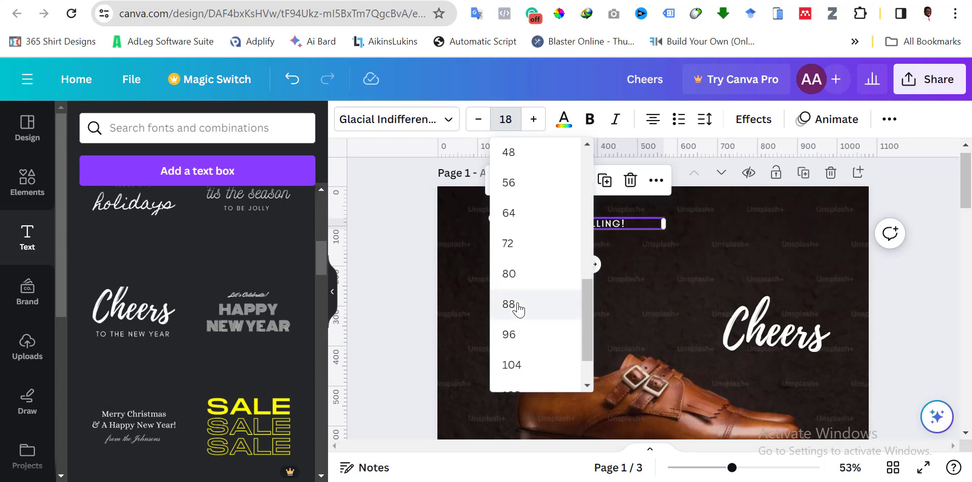
{"action": "left_click", "coordinate": [508, 304]}
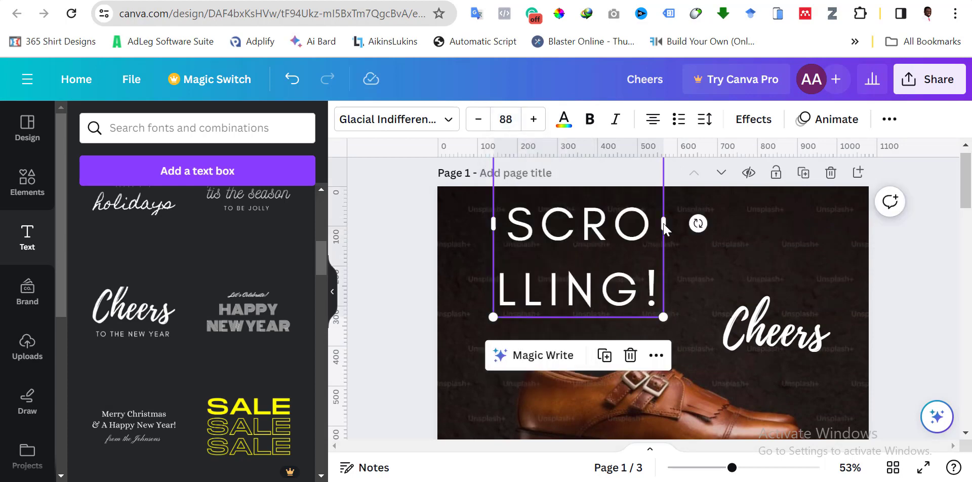
{"action": "left_click_drag", "start_coordinate": [664, 229], "coordinate": [799, 235]}
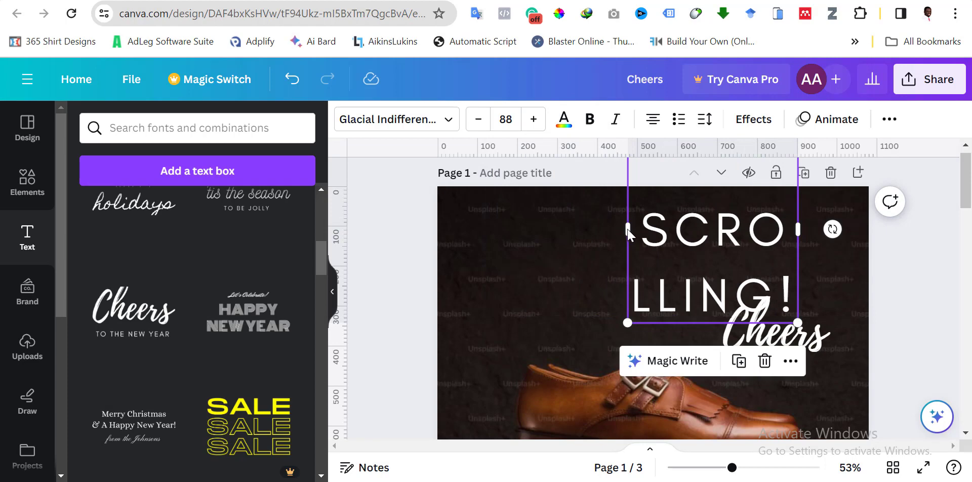
{"action": "left_click_drag", "start_coordinate": [626, 229], "coordinate": [422, 233]}
{"action": "left_click_drag", "start_coordinate": [588, 230], "coordinate": [617, 246]}
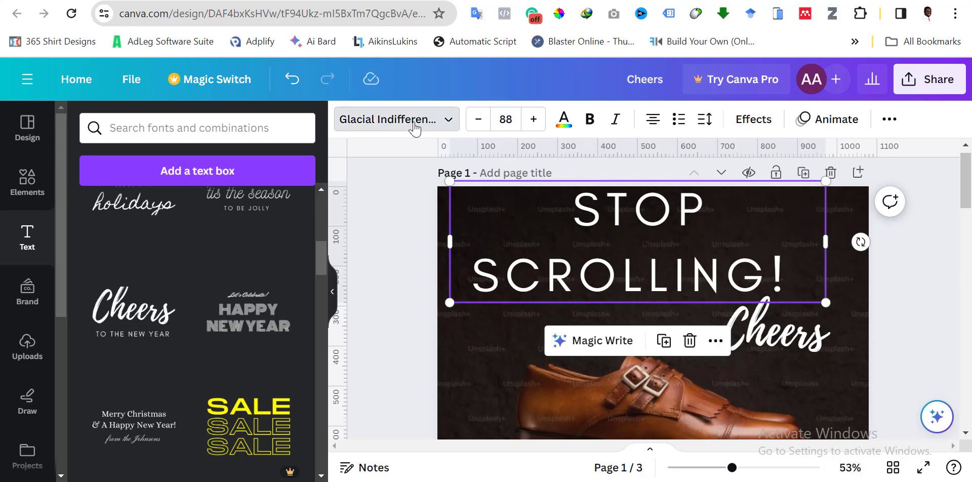
Step: Search the fonts for "mon" and apply Montserrat Black to the "STOP SCROLLING!" headline
{"action": "left_click", "coordinate": [414, 129]}
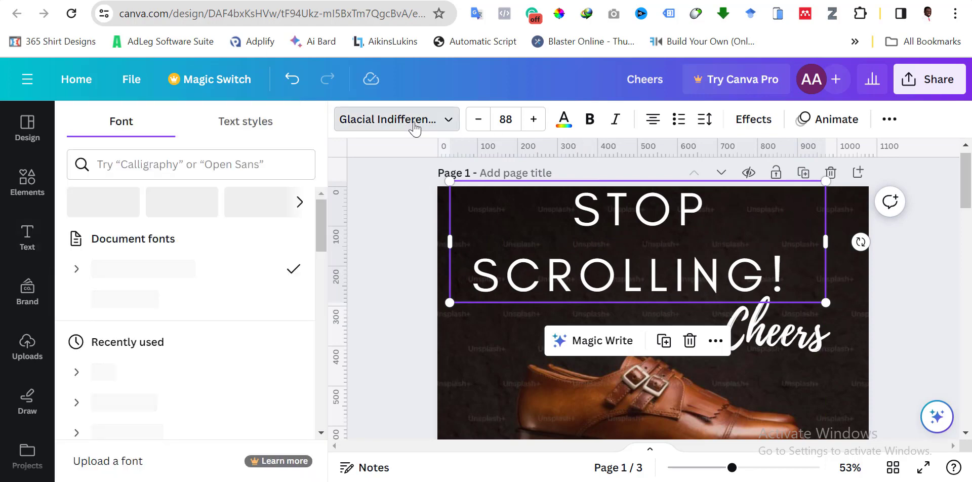
{"action": "left_click", "coordinate": [216, 166]}
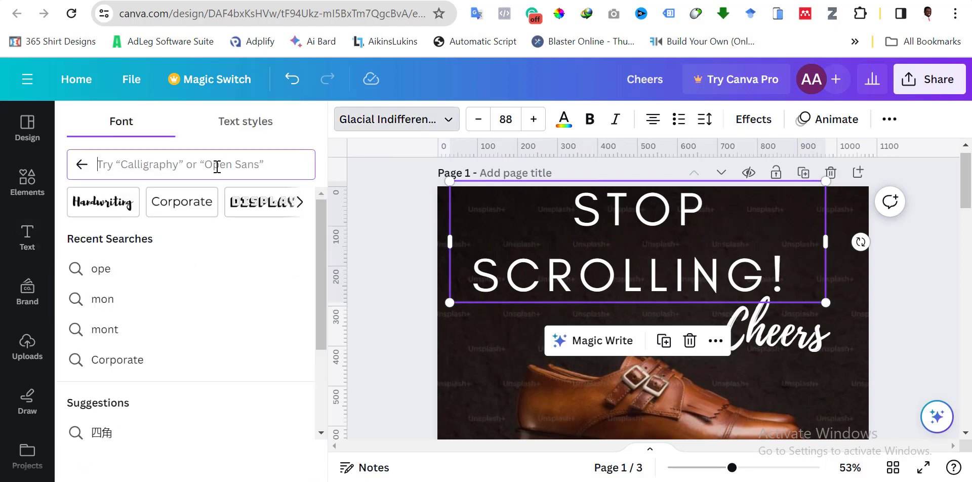
{"action": "type", "text": "mon"}
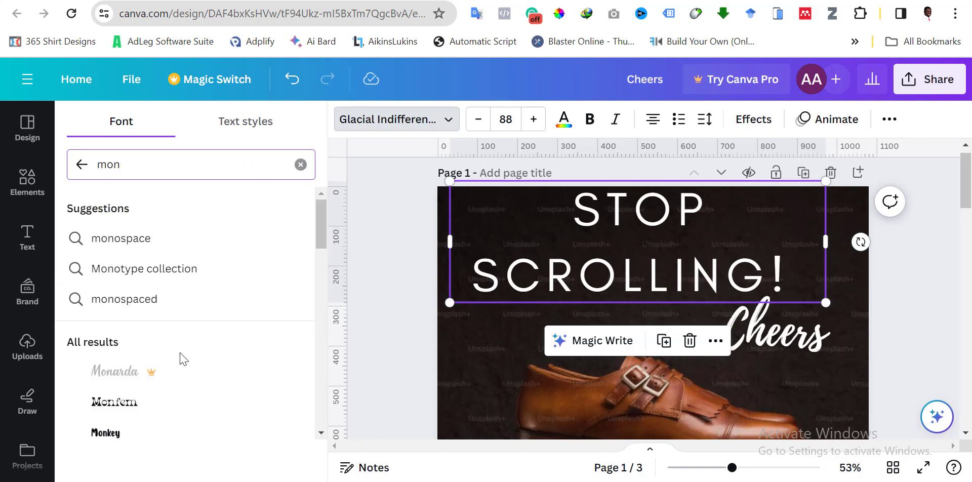
{"action": "scroll", "coordinate": [209, 288], "scroll_direction": "down", "scroll_amount": 1}
{"action": "scroll", "coordinate": [209, 288], "scroll_direction": "down", "scroll_amount": 3}
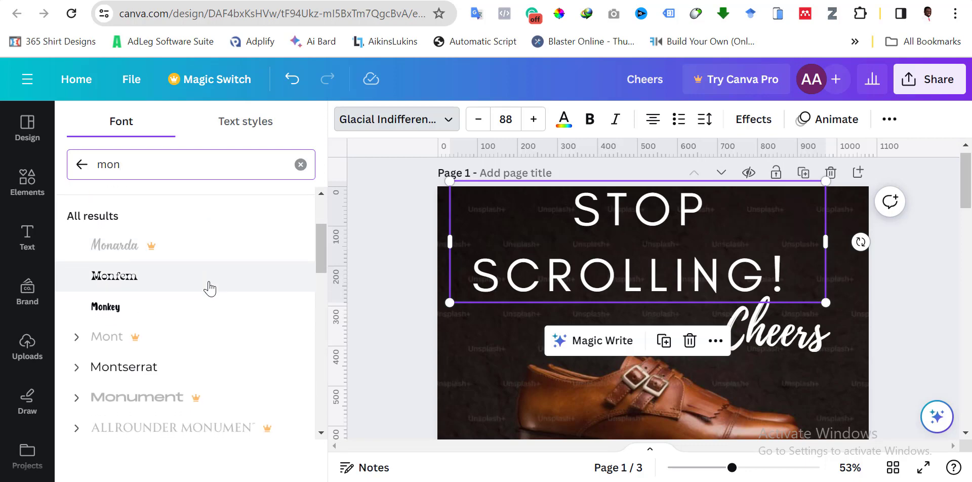
{"action": "left_click", "coordinate": [78, 319]}
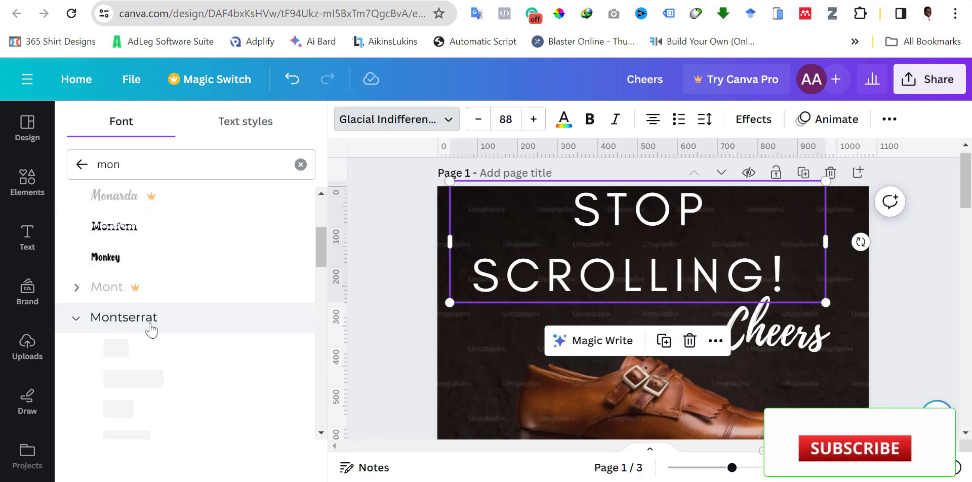
{"action": "scroll", "coordinate": [156, 332], "scroll_direction": "down", "scroll_amount": 4}
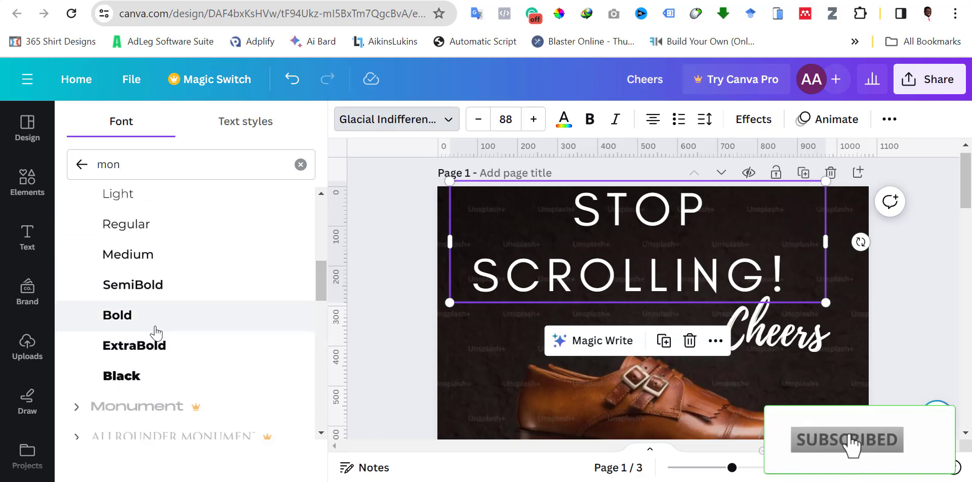
{"action": "left_click", "coordinate": [133, 375]}
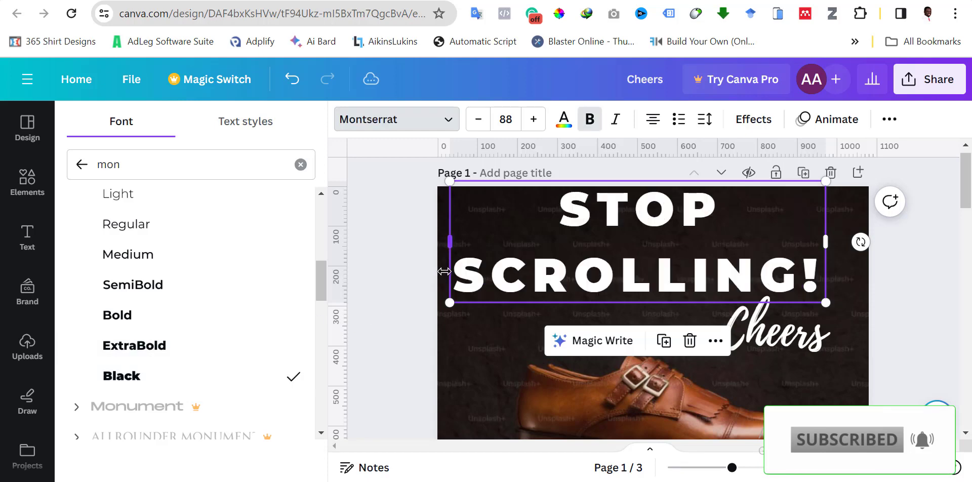
Step: Tighten the headline's line spacing to 0.93 and centre the headline at the top of page 1
{"action": "left_click", "coordinate": [709, 126]}
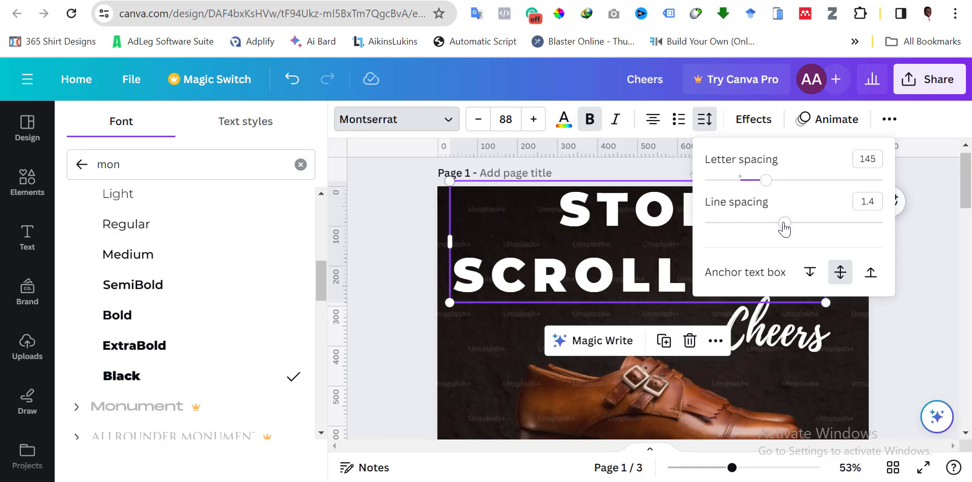
{"action": "left_click_drag", "start_coordinate": [783, 227], "coordinate": [743, 229]}
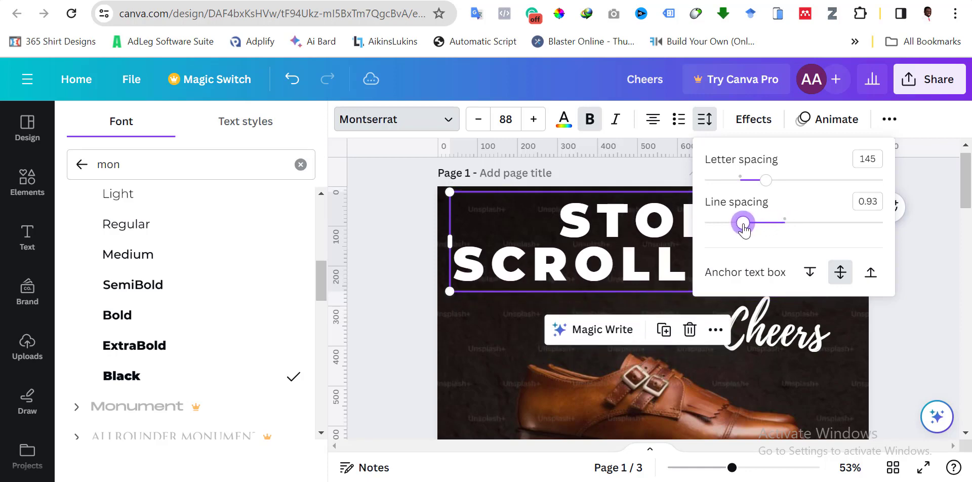
{"action": "left_click", "coordinate": [392, 286]}
{"action": "left_click", "coordinate": [480, 258]}
{"action": "left_click_drag", "start_coordinate": [620, 237], "coordinate": [641, 233]}
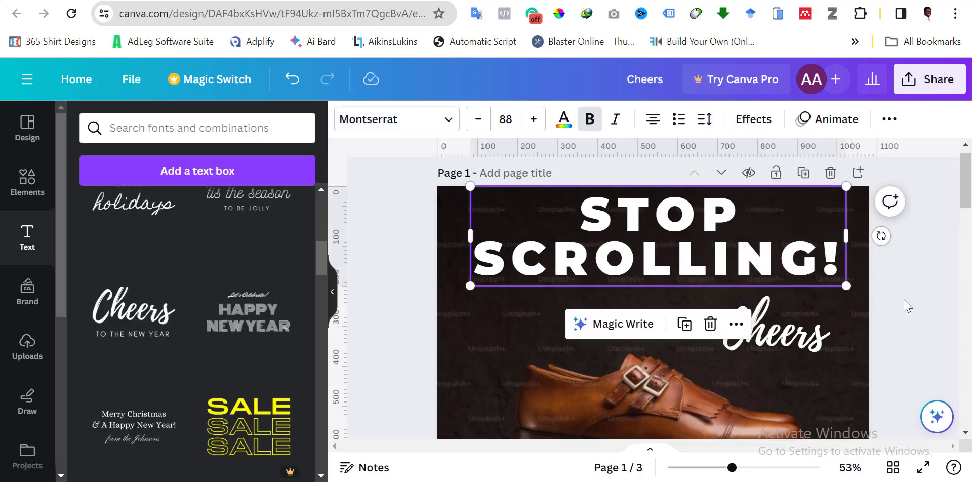
{"action": "left_click", "coordinate": [907, 305]}
Step: Switch to ChatGPT, copy "Unveil the Magic of Style" from the Attention line, and return to the Canva design
{"action": "key", "text": "ctrl+Tab"}
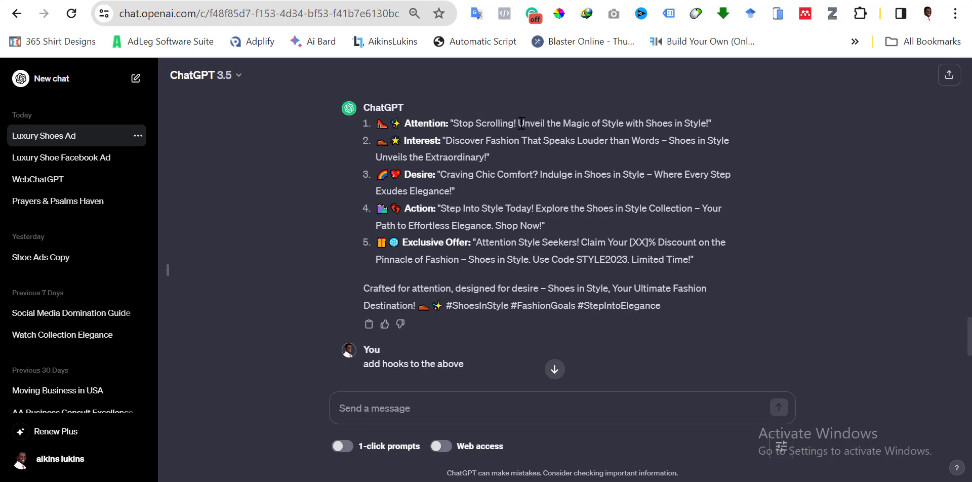
{"action": "left_click_drag", "start_coordinate": [518, 123], "coordinate": [628, 124]}
{"action": "key", "text": "ctrl+c"}
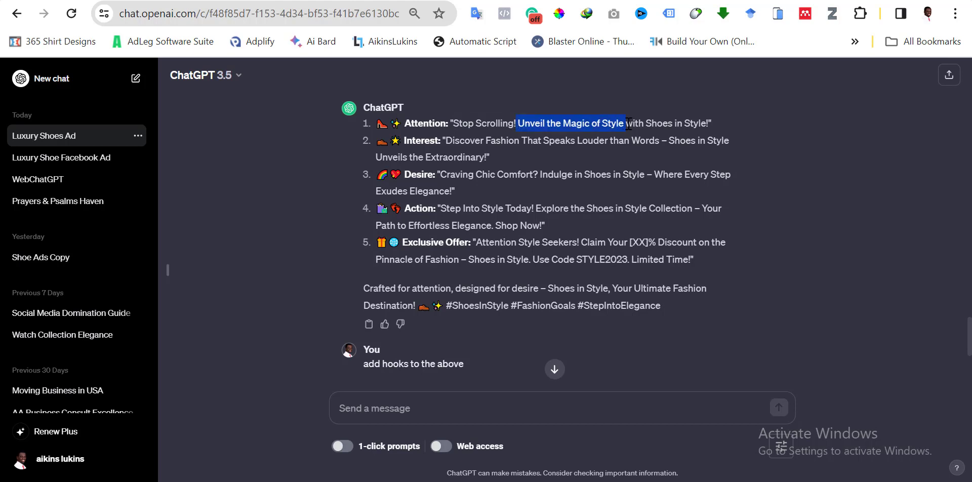
{"action": "right_click", "coordinate": [586, 118]}
{"action": "left_click", "coordinate": [615, 136]}
{"action": "key", "text": "alt+Tab"}
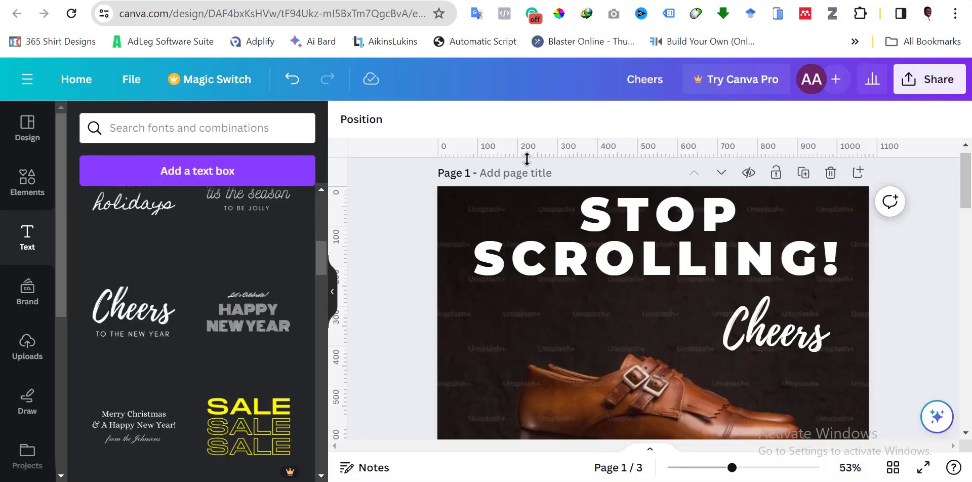
Step: Replace the word "Cheers" on page 1 with the copied "Unveil the Magic of Style"
{"action": "double_click", "coordinate": [768, 337]}
{"action": "double_click", "coordinate": [768, 334]}
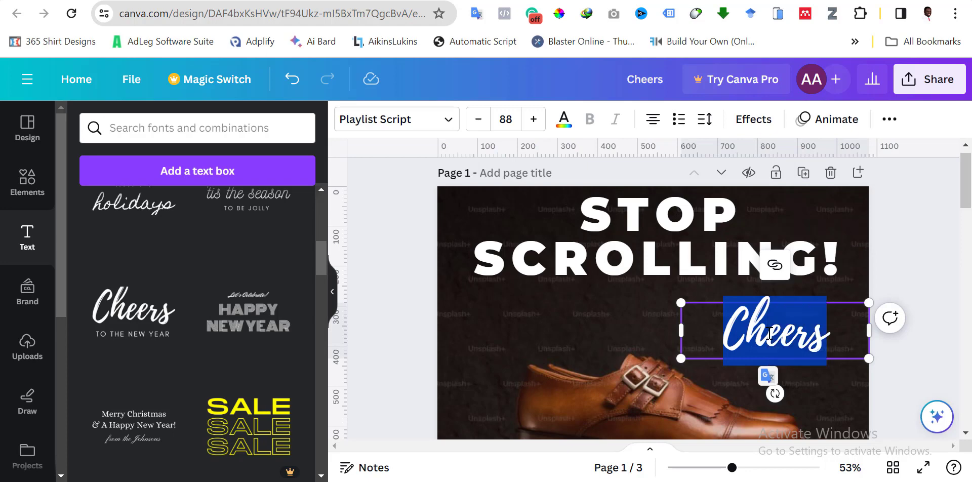
{"action": "key", "text": "ctrl+v"}
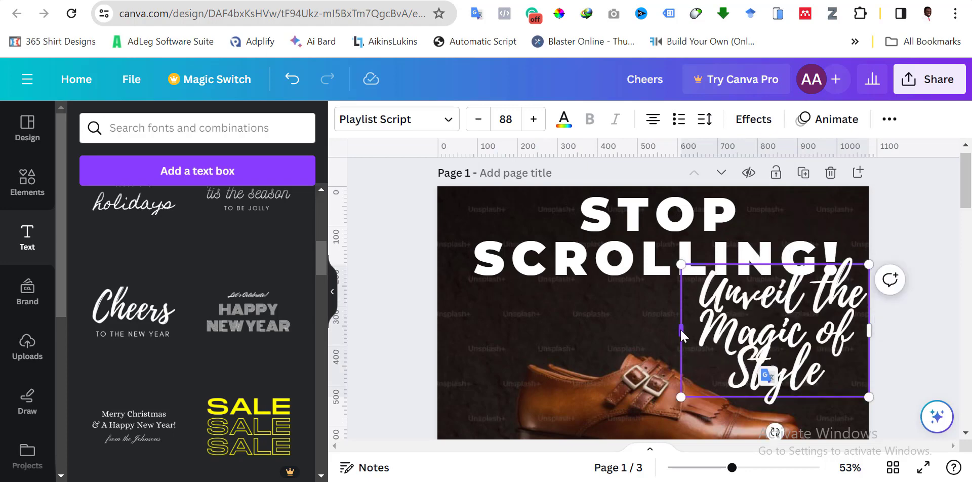
Step: Widen the "Unveil the Magic of Style" text box to the full page width and reduce its font size to 79
{"action": "left_click_drag", "start_coordinate": [681, 331], "coordinate": [437, 331]}
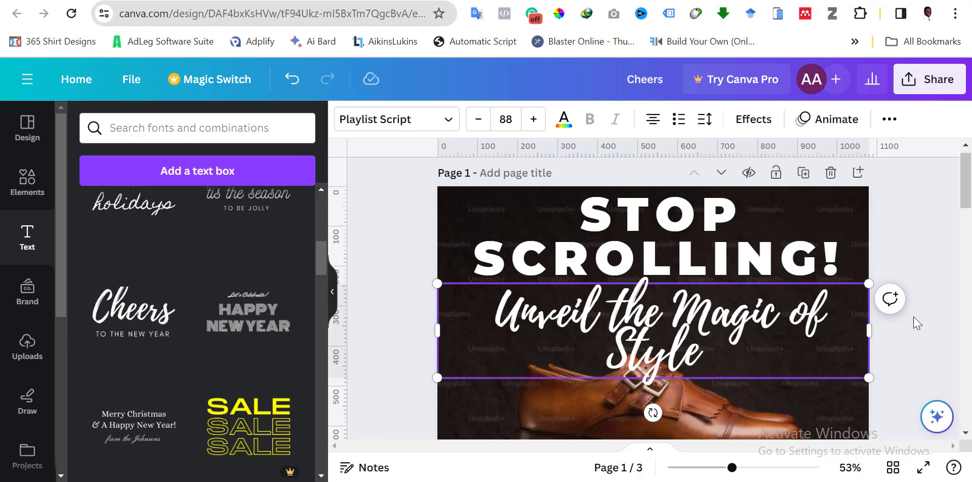
{"action": "left_click", "coordinate": [471, 120]}
{"action": "left_click", "coordinate": [471, 120]}
{"action": "left_click", "coordinate": [471, 119]}
{"action": "left_click", "coordinate": [471, 119]}
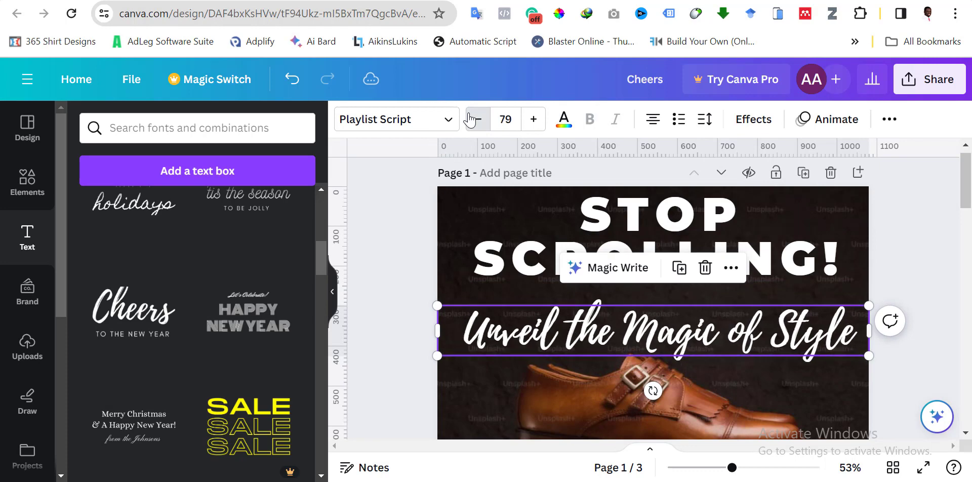
Step: Reduce "Unveil the Magic of Style" to font size 74 and move it up directly beneath the "STOP SCROLLING!" headline
{"action": "left_click", "coordinate": [471, 120]}
{"action": "left_click", "coordinate": [470, 119]}
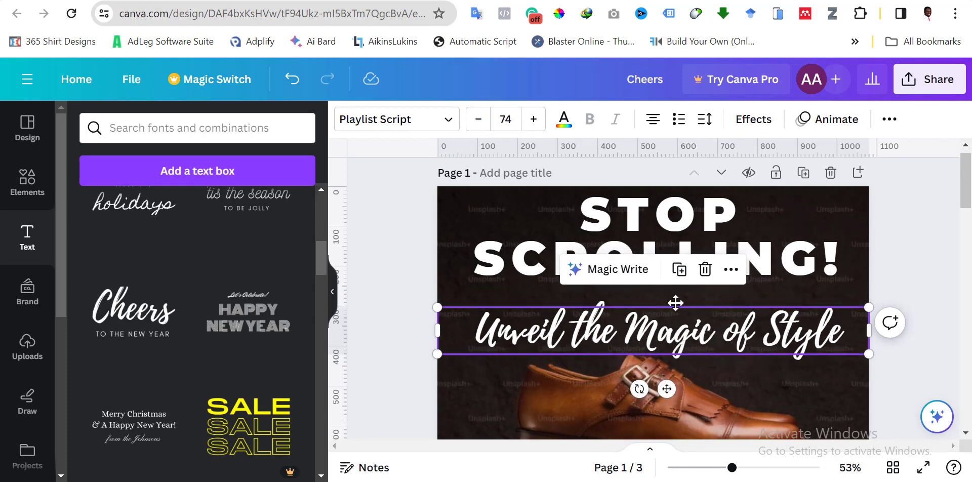
{"action": "mouse_move", "coordinate": [675, 303]}
{"action": "left_mouse_down"}
{"action": "mouse_move", "coordinate": [677, 295]}
{"action": "mouse_move", "coordinate": [679, 306]}
{"action": "left_mouse_up"}
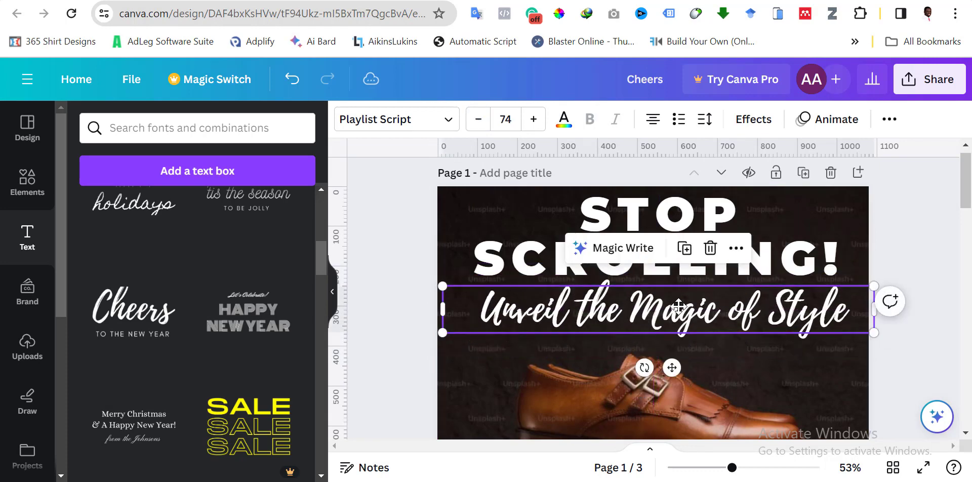
Step: Colour the "Unveil the Magic of Style" text yellow from the default solid colors, then deselect it
{"action": "left_click", "coordinate": [564, 122]}
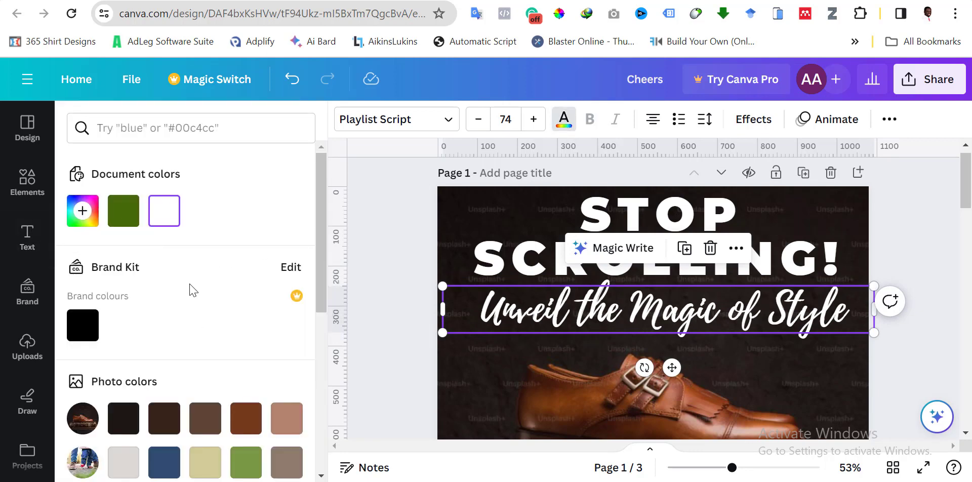
{"action": "scroll", "coordinate": [191, 287], "scroll_direction": "down", "scroll_amount": 7}
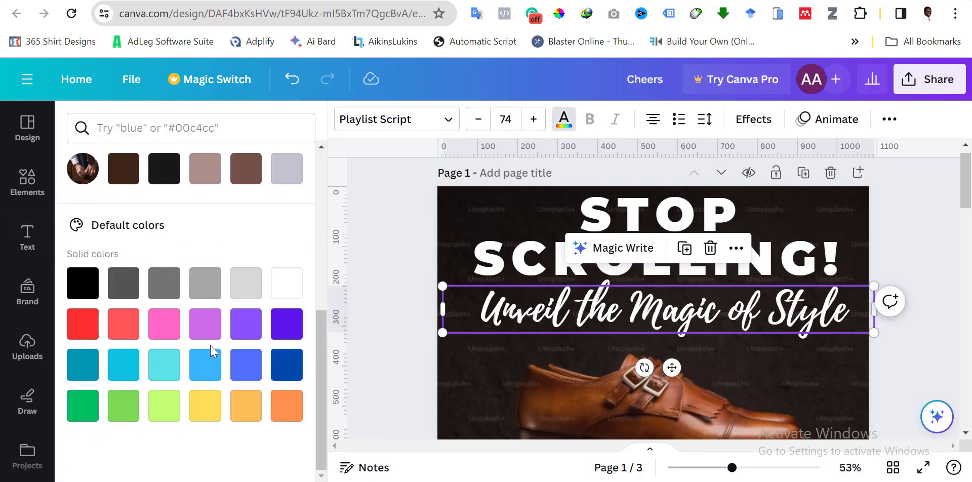
{"action": "left_click", "coordinate": [207, 405]}
{"action": "left_click", "coordinate": [377, 252]}
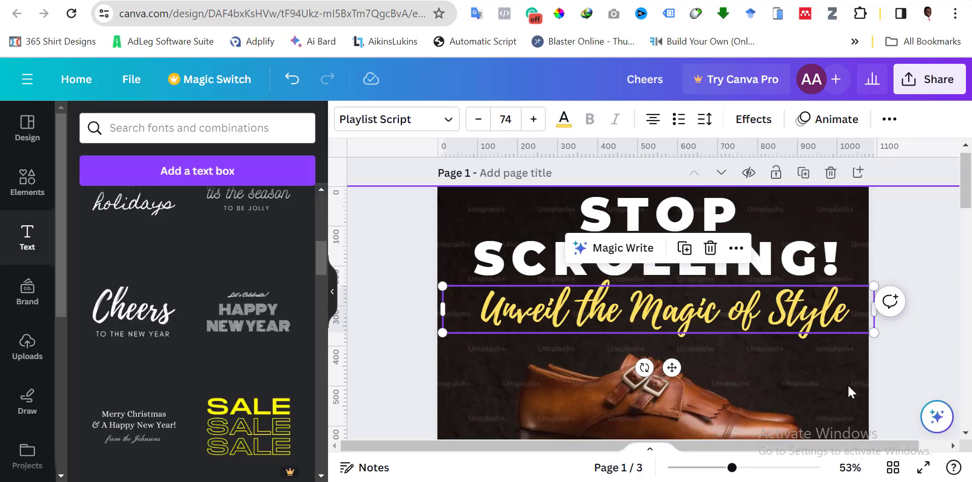
{"action": "left_click", "coordinate": [717, 470]}
{"action": "left_click", "coordinate": [830, 411]}
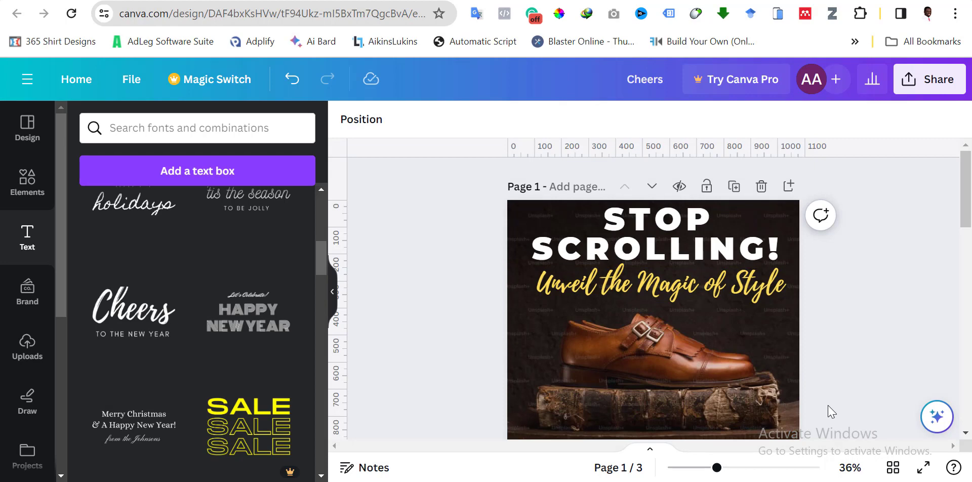
Step: Search the elements library for "buy now" and limit the results to graphics
{"action": "scroll", "coordinate": [815, 355], "scroll_direction": "down", "scroll_amount": 5}
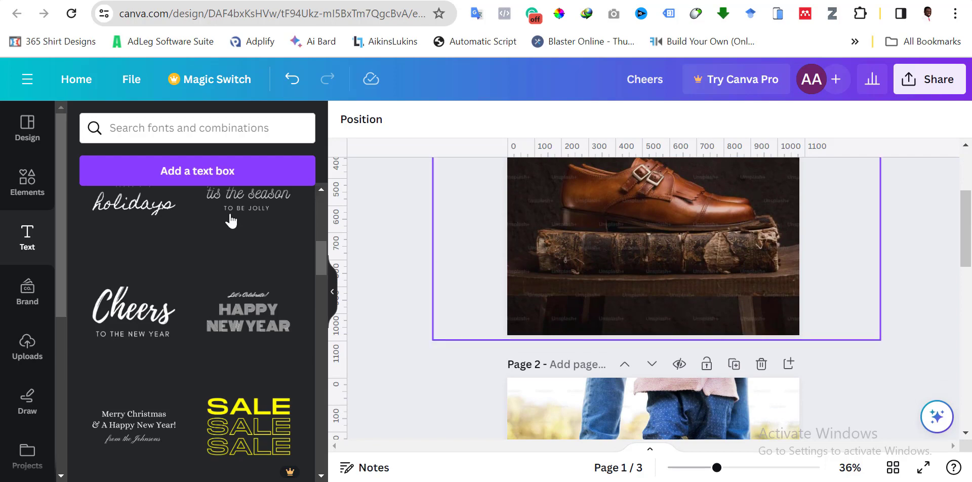
{"action": "left_click", "coordinate": [36, 188]}
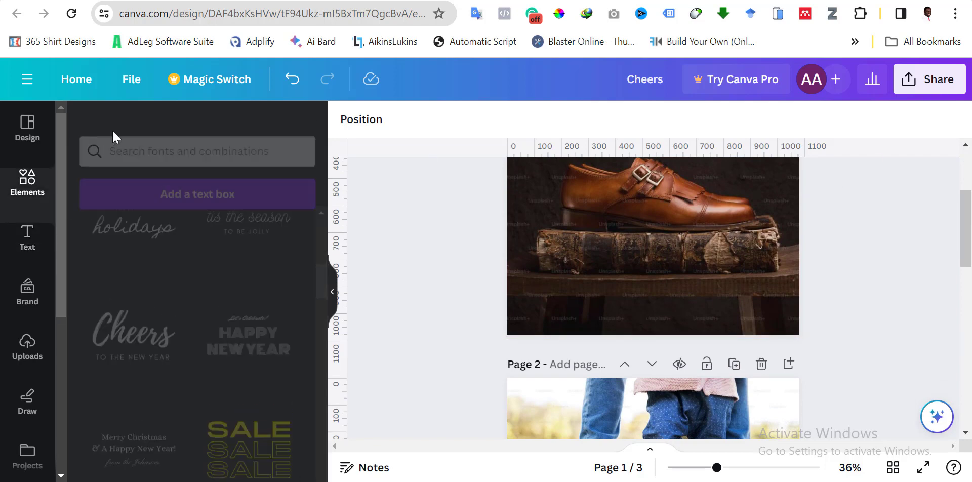
{"action": "left_click", "coordinate": [146, 133]}
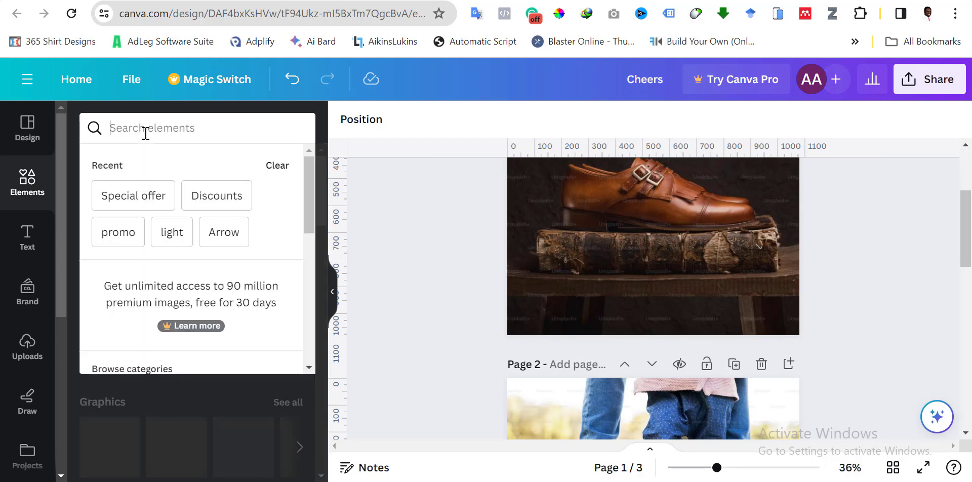
{"action": "type", "text": "buy"}
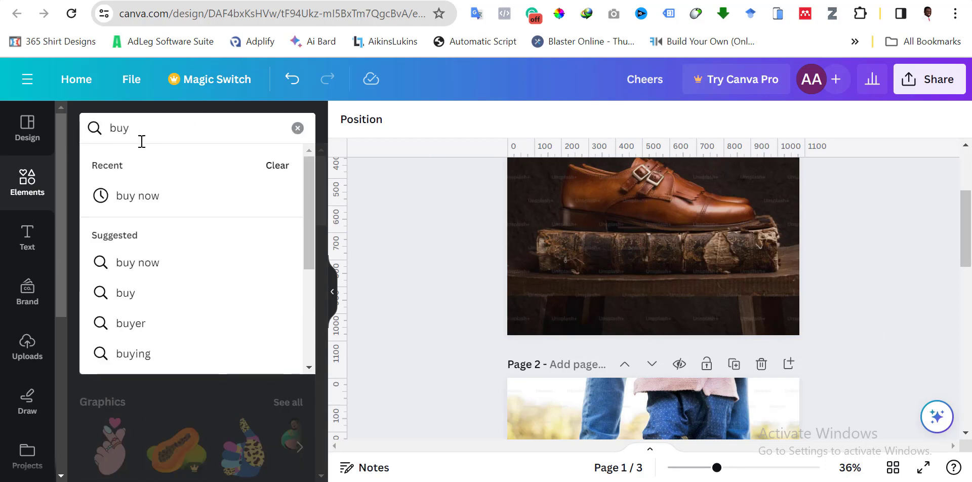
{"action": "left_click", "coordinate": [131, 197]}
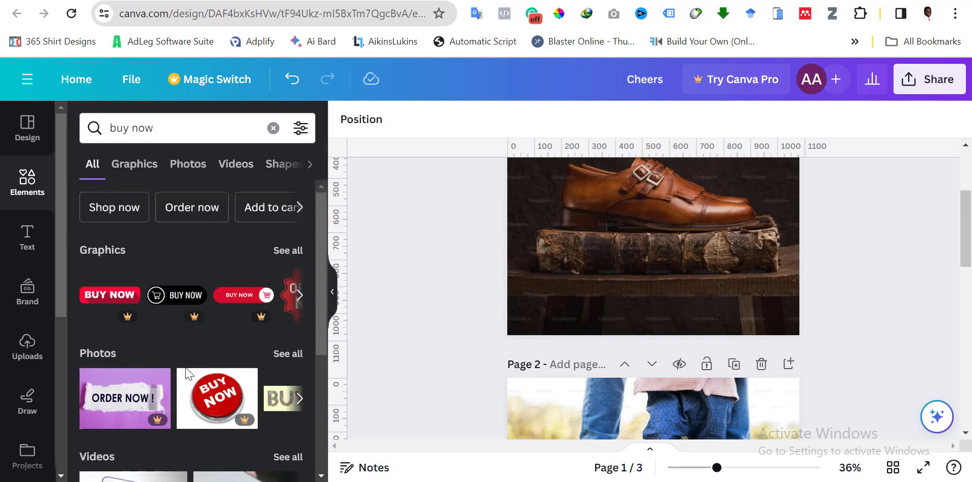
{"action": "scroll", "coordinate": [186, 373], "scroll_direction": "down", "scroll_amount": 1}
{"action": "scroll", "coordinate": [186, 373], "scroll_direction": "up", "scroll_amount": 1}
{"action": "left_click", "coordinate": [141, 174]}
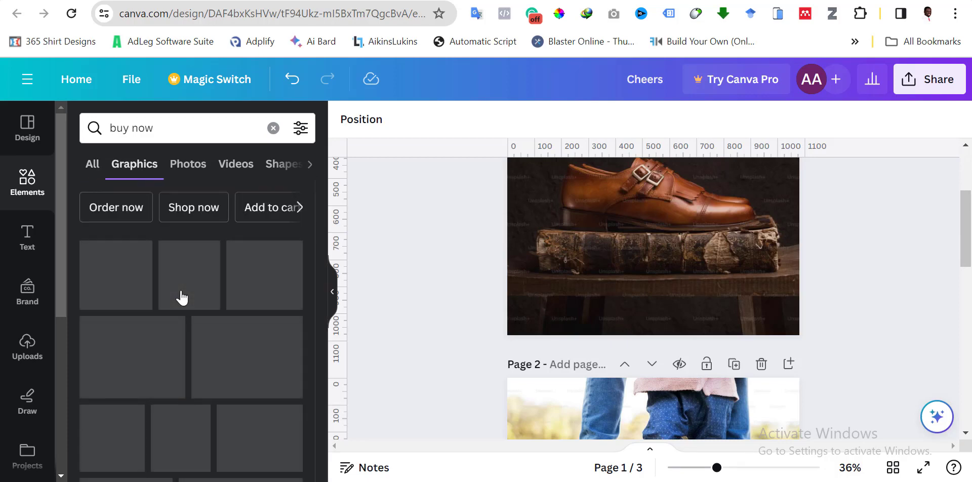
Step: Add the red "BUY NOW" graphic with the orange cursor to page 1 and scale it down below the shoe, centred near the page's lower edge
{"action": "scroll", "coordinate": [182, 298], "scroll_direction": "down", "scroll_amount": 2}
{"action": "scroll", "coordinate": [182, 298], "scroll_direction": "down", "scroll_amount": 3}
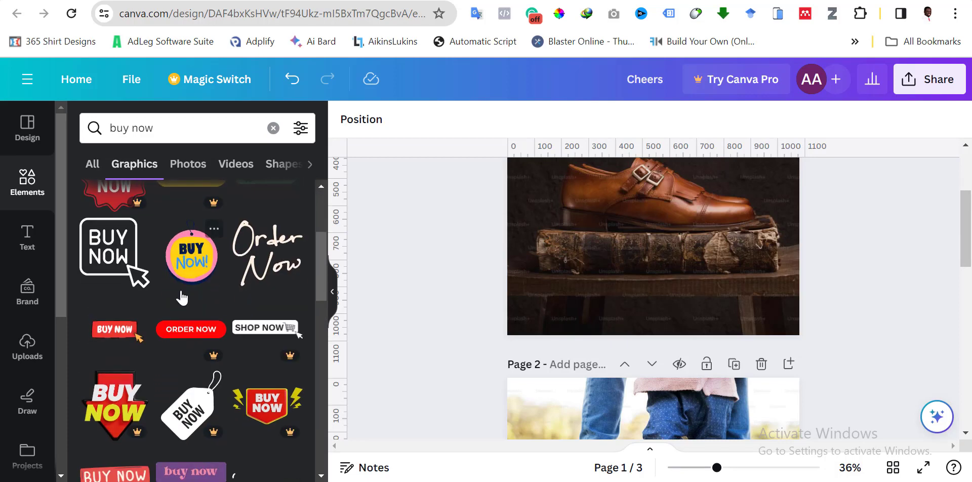
{"action": "scroll", "coordinate": [182, 297], "scroll_direction": "up", "scroll_amount": 2}
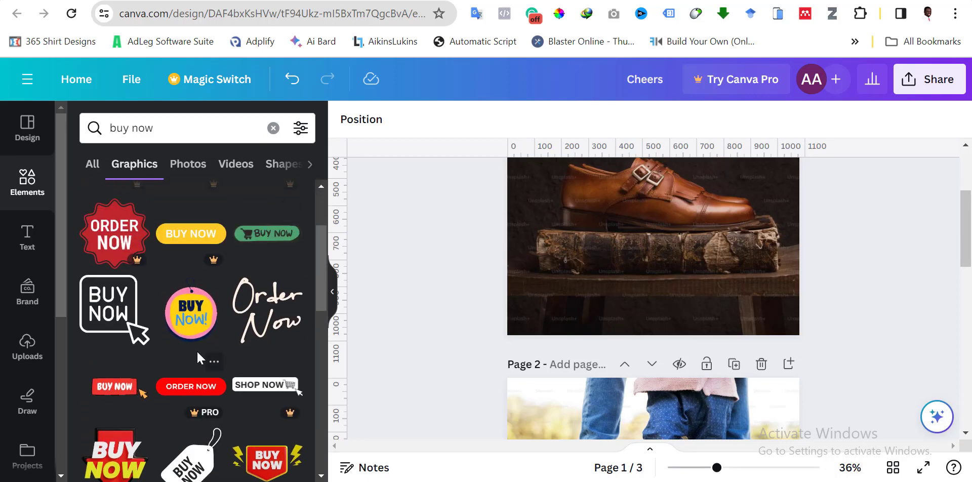
{"action": "scroll", "coordinate": [196, 350], "scroll_direction": "down", "scroll_amount": 3}
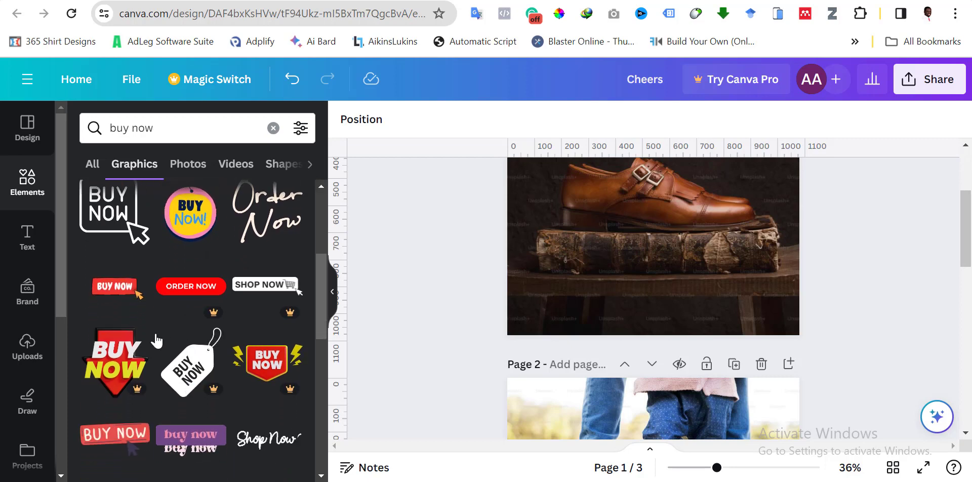
{"action": "left_click_drag", "start_coordinate": [115, 286], "coordinate": [603, 208]}
{"action": "left_click_drag", "start_coordinate": [528, 183], "coordinate": [609, 263]}
{"action": "left_click_drag", "start_coordinate": [685, 322], "coordinate": [646, 281]}
{"action": "left_click", "coordinate": [472, 287]}
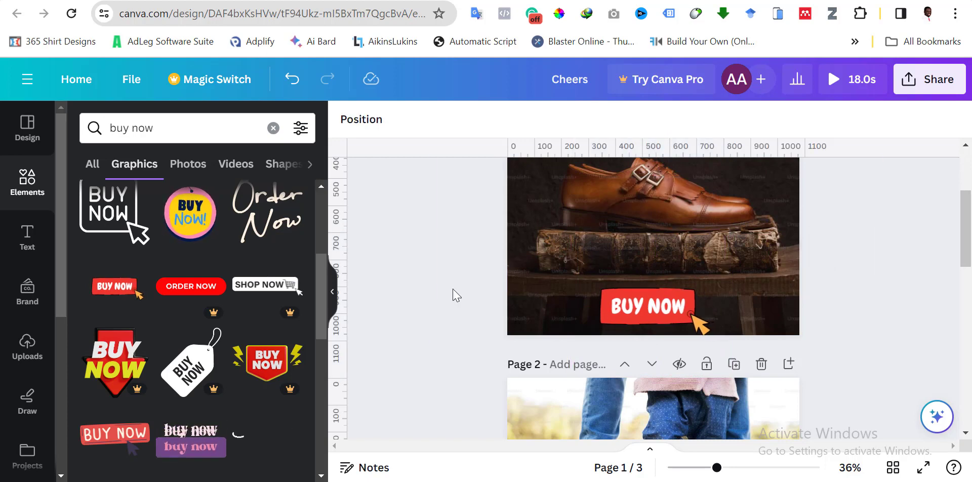
Step: Browse the "buy now" graphics results for other call-to-action button designs
{"action": "scroll", "coordinate": [234, 354], "scroll_direction": "down", "scroll_amount": 3}
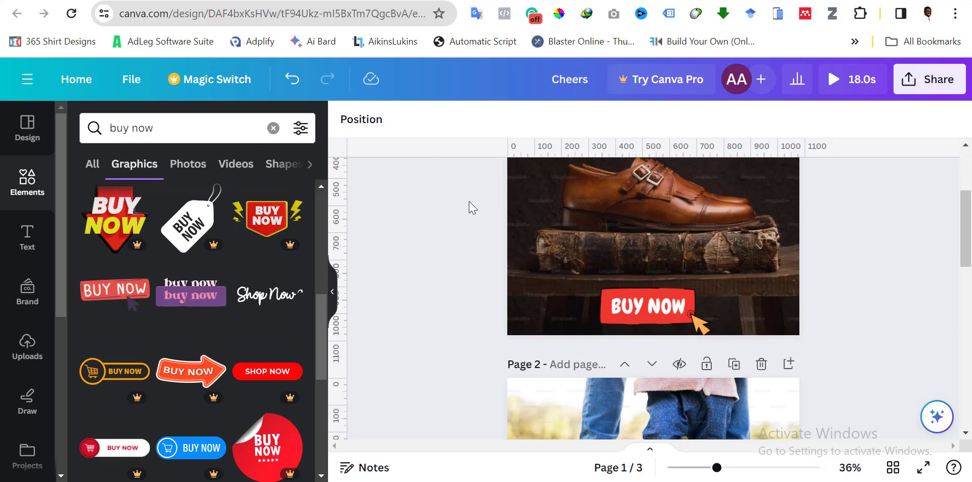
{"action": "scroll", "coordinate": [232, 333], "scroll_direction": "down", "scroll_amount": 5}
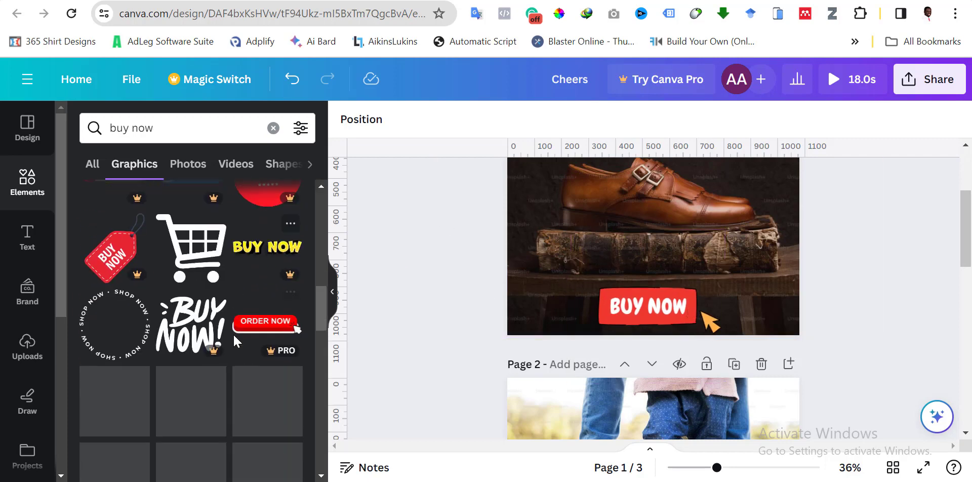
{"action": "scroll", "coordinate": [233, 333], "scroll_direction": "down", "scroll_amount": 2}
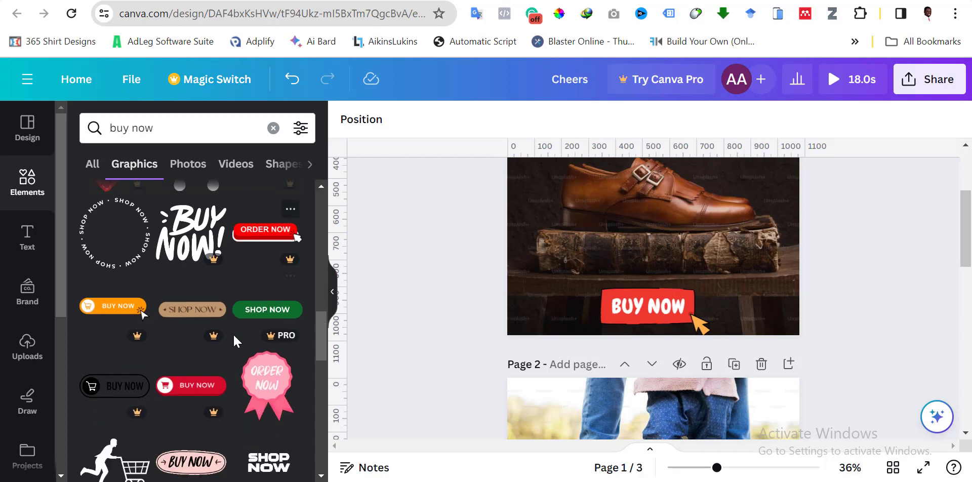
{"action": "scroll", "coordinate": [202, 410], "scroll_direction": "down", "scroll_amount": 4}
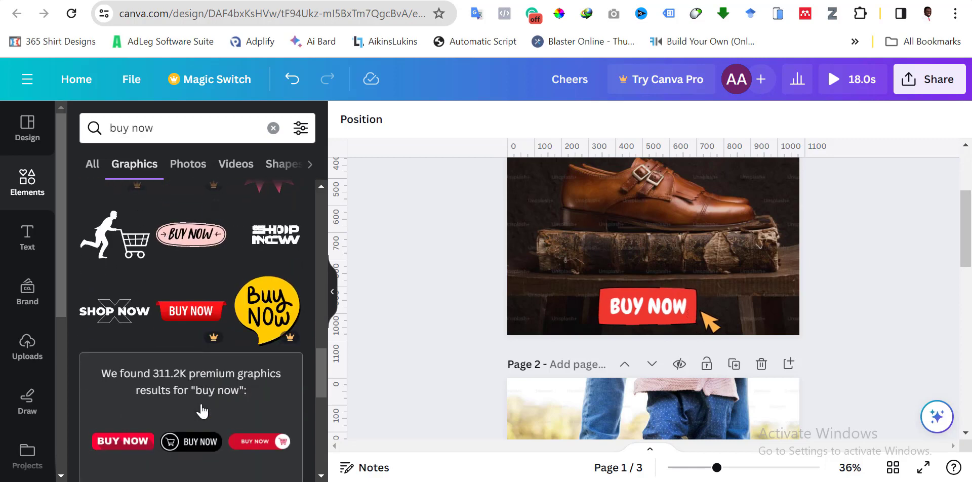
{"action": "scroll", "coordinate": [202, 411], "scroll_direction": "down", "scroll_amount": 8}
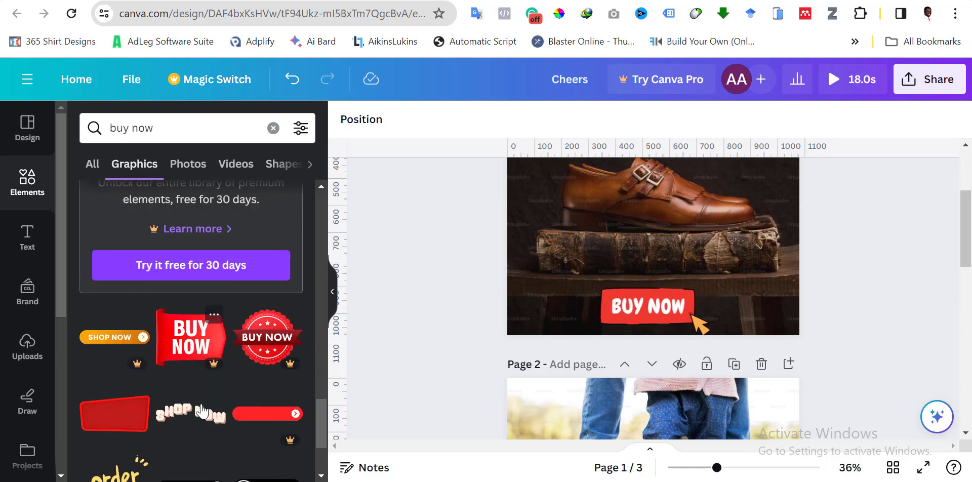
{"action": "scroll", "coordinate": [202, 411], "scroll_direction": "down", "scroll_amount": 3}
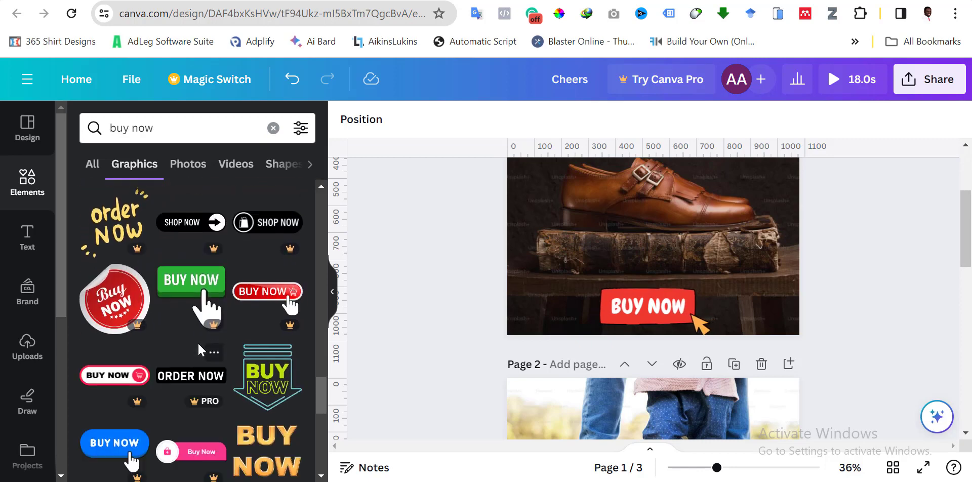
{"action": "scroll", "coordinate": [197, 341], "scroll_direction": "down", "scroll_amount": 4}
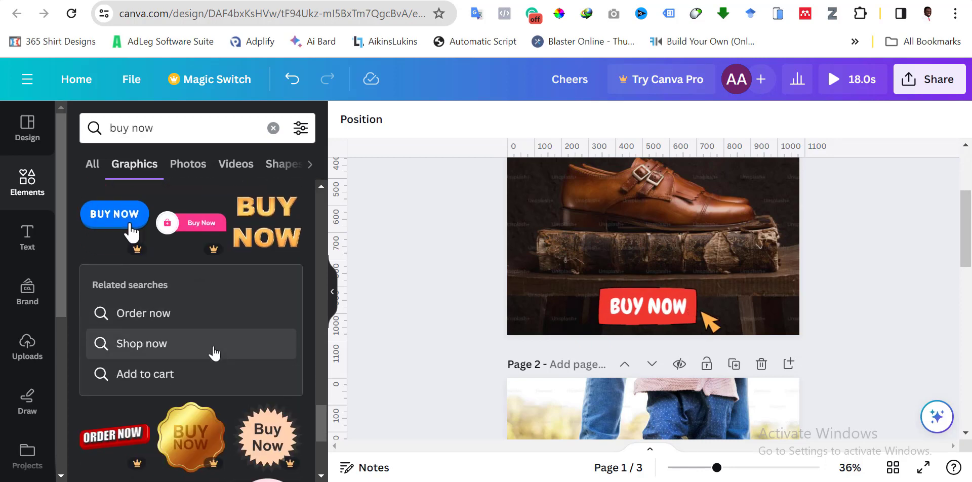
{"action": "scroll", "coordinate": [213, 352], "scroll_direction": "down", "scroll_amount": 5}
{"action": "scroll", "coordinate": [214, 352], "scroll_direction": "down", "scroll_amount": 1}
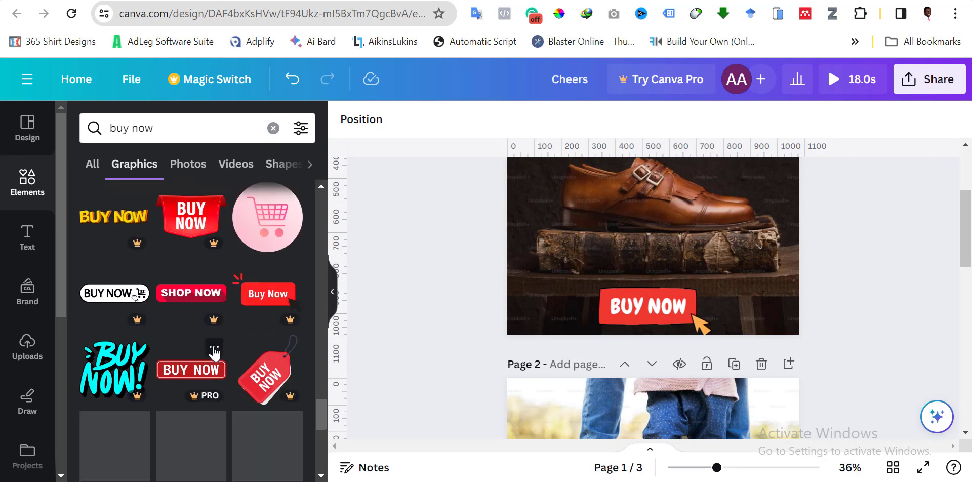
{"action": "scroll", "coordinate": [214, 352], "scroll_direction": "down", "scroll_amount": 4}
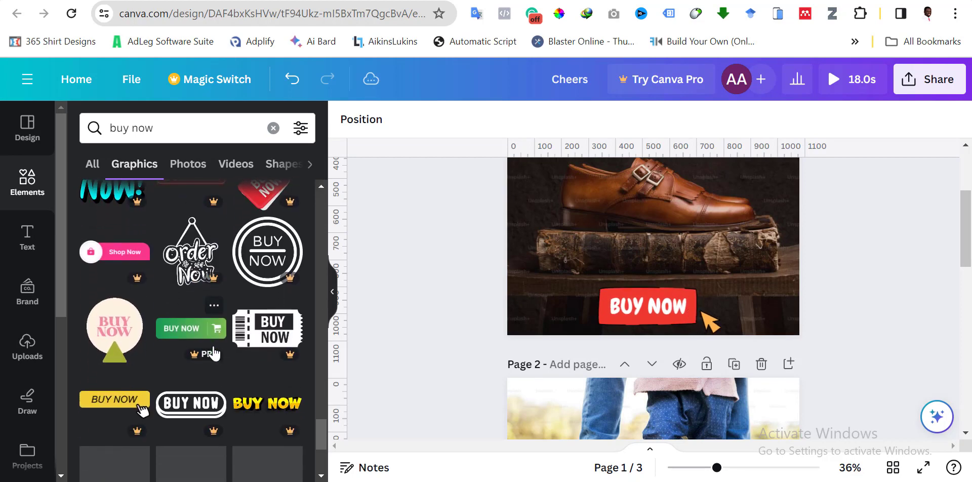
{"action": "scroll", "coordinate": [214, 352], "scroll_direction": "down", "scroll_amount": 4}
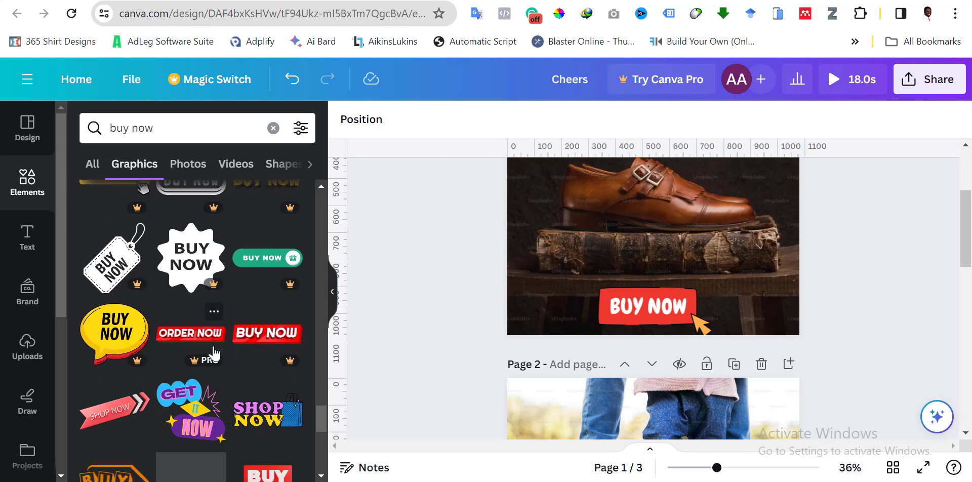
{"action": "scroll", "coordinate": [214, 353], "scroll_direction": "down", "scroll_amount": 2}
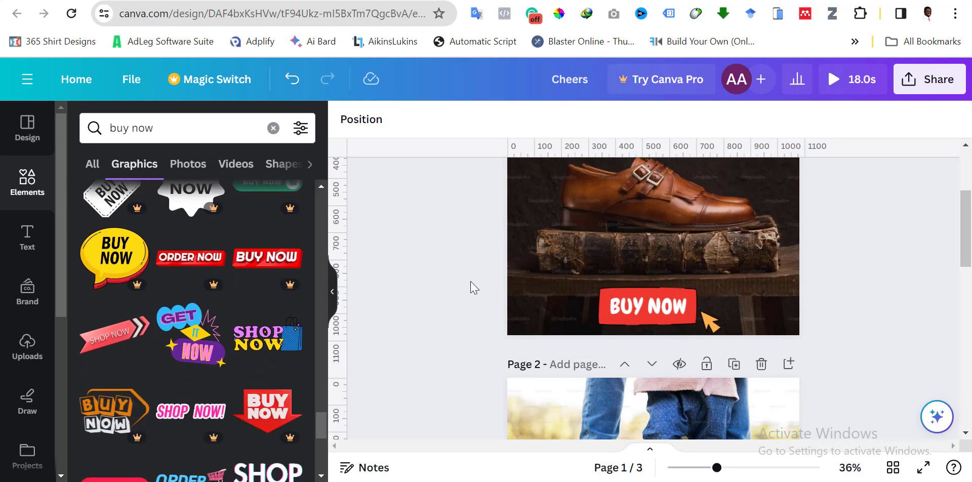
Step: Copy the "STOP SCROLLING!" headline and the "Unveil the Magic of Style" line together from page 1 to page 2
{"action": "scroll", "coordinate": [473, 288], "scroll_direction": "down", "scroll_amount": 5}
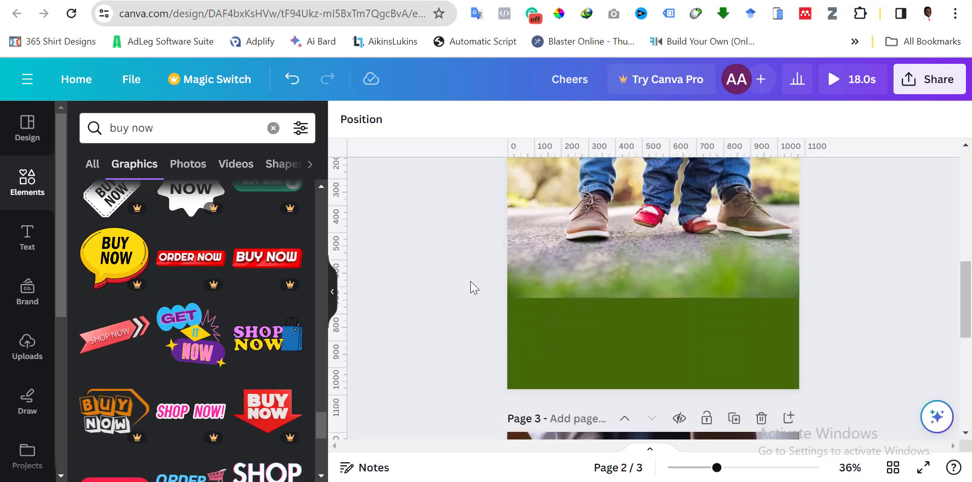
{"action": "scroll", "coordinate": [554, 292], "scroll_direction": "up", "scroll_amount": 9}
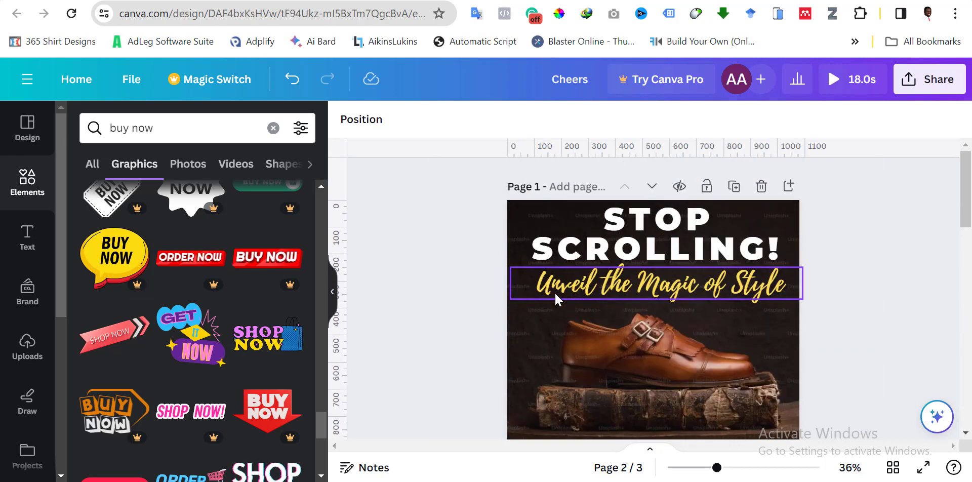
{"action": "left_click_drag", "start_coordinate": [460, 225], "coordinate": [690, 279]}
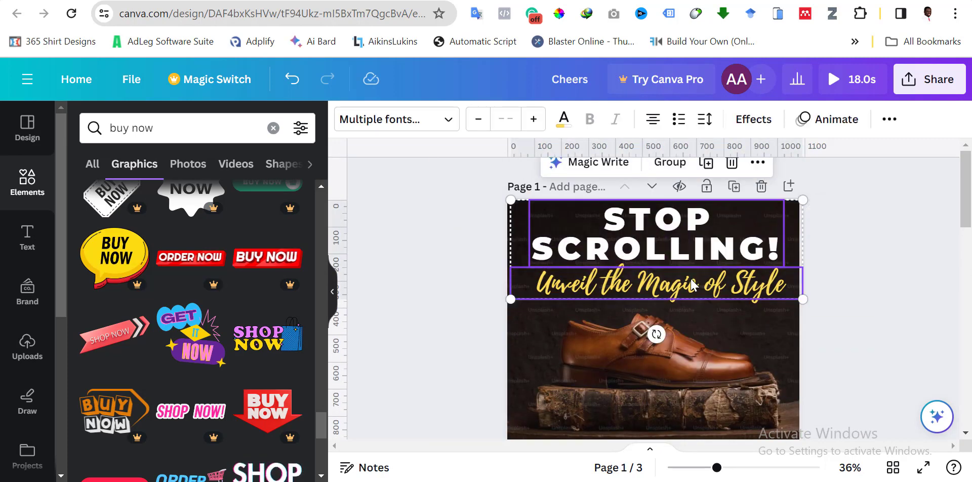
{"action": "scroll", "coordinate": [691, 283], "scroll_direction": "down", "scroll_amount": 6}
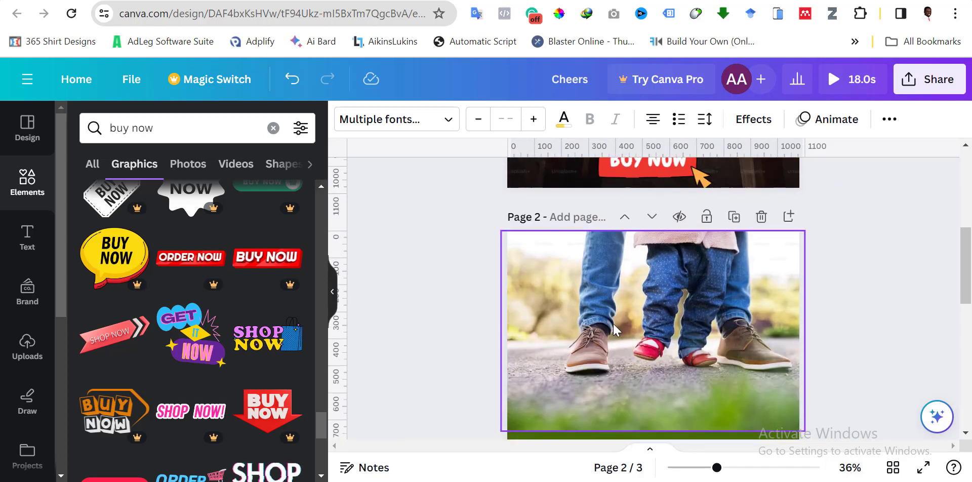
{"action": "scroll", "coordinate": [613, 322], "scroll_direction": "down", "scroll_amount": 2}
{"action": "left_click", "coordinate": [613, 322]}
{"action": "type", "text": "STOP SCROLLING! Unveil the Magic of Style"}
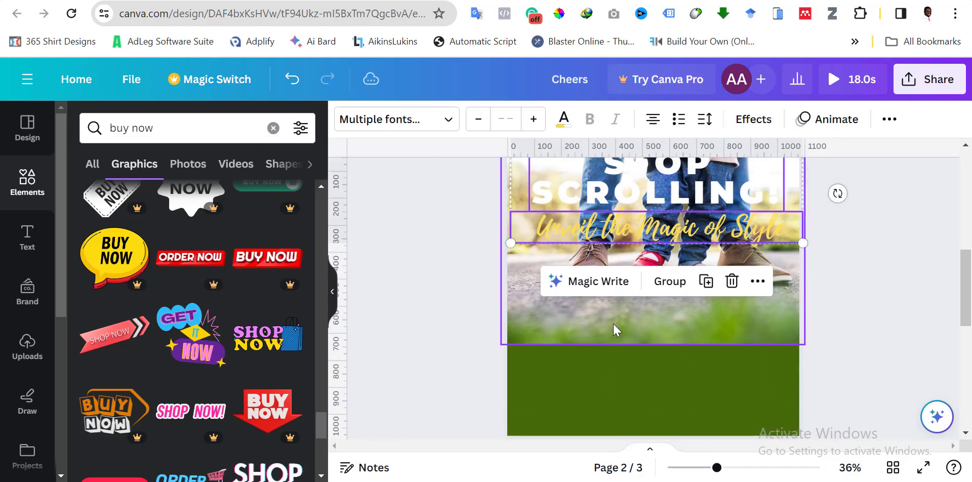
Step: Move both copied texts onto page 2's green band and scale them down together to fit, with the headline at size 76.7
{"action": "left_click_drag", "start_coordinate": [676, 197], "coordinate": [665, 385]}
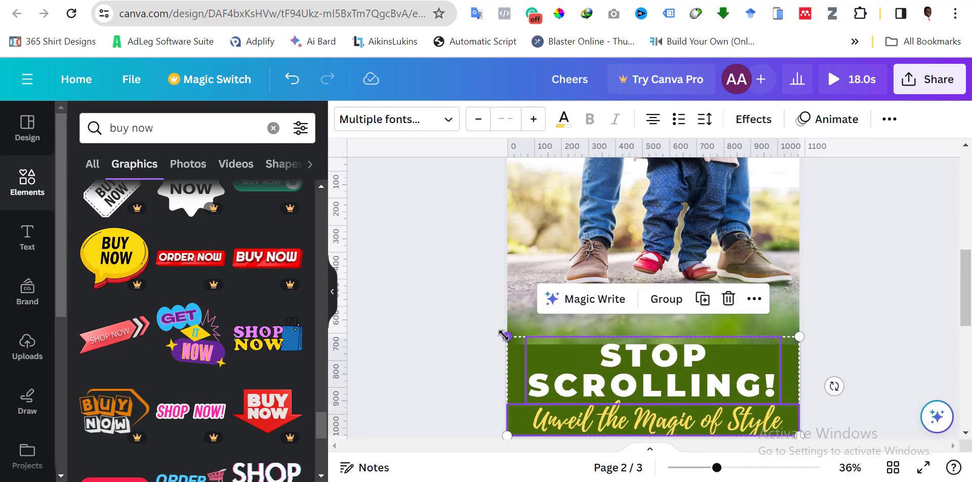
{"action": "left_click_drag", "start_coordinate": [525, 342], "coordinate": [544, 349]}
{"action": "left_click_drag", "start_coordinate": [622, 370], "coordinate": [613, 370]}
{"action": "left_click", "coordinate": [430, 389]}
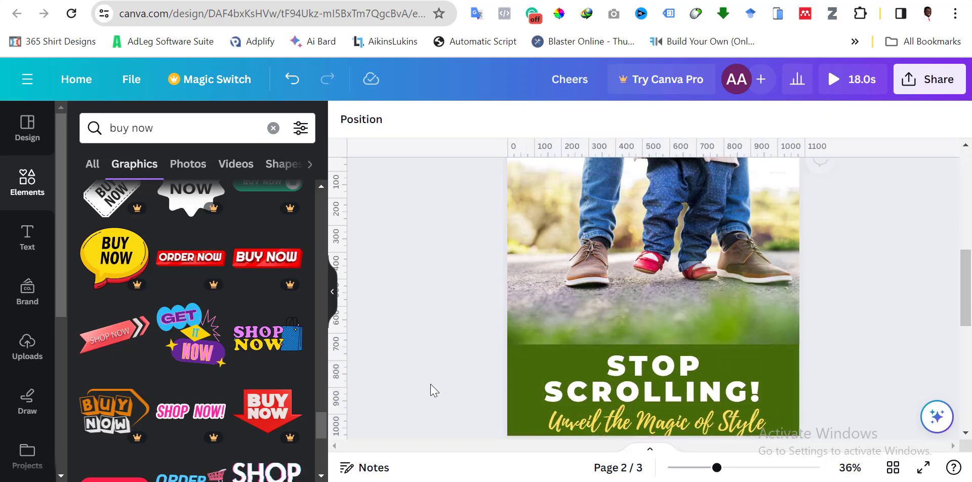
Step: Move the "STOP SCROLLING!" headline and script line together slightly higher within page 2's green band
{"action": "left_click", "coordinate": [575, 383]}
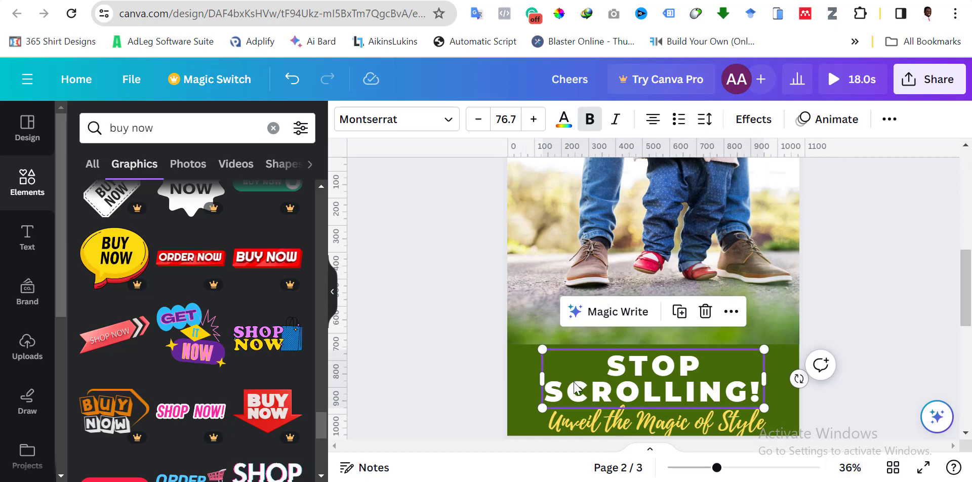
{"action": "left_click", "coordinate": [586, 424], "text": "shift"}
{"action": "left_click_drag", "start_coordinate": [586, 424], "coordinate": [586, 414]}
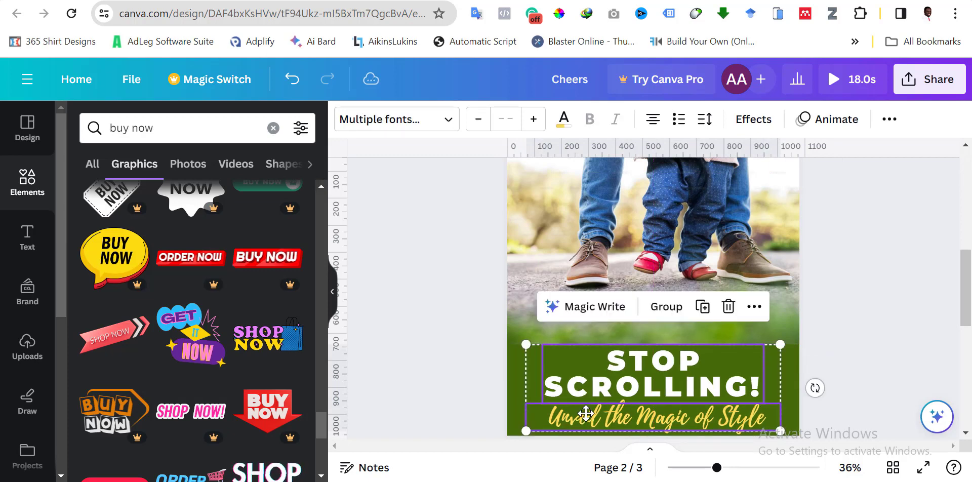
{"action": "left_click", "coordinate": [462, 401]}
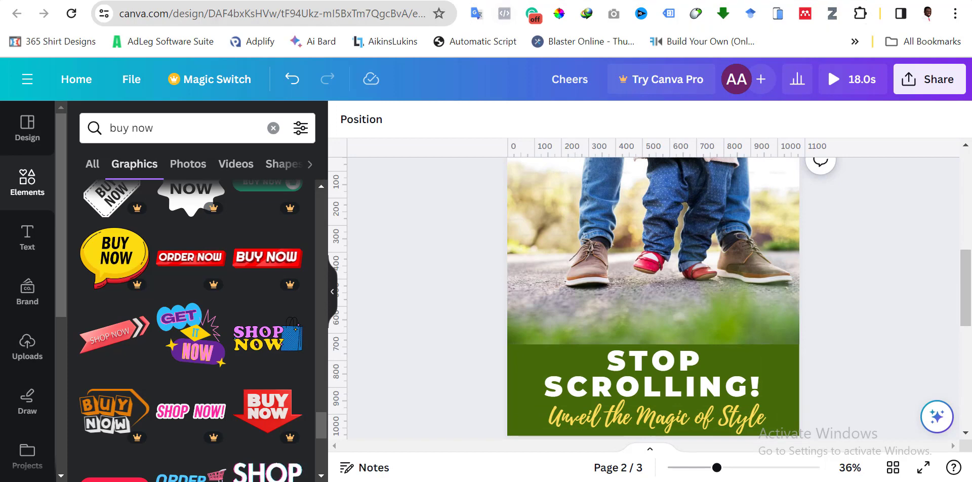
Step: Switch to the ChatGPT conversation and copy "Step Into Style Today!" from the Action line
{"action": "left_click", "coordinate": [438, 1]}
{"action": "scroll", "coordinate": [415, 213], "scroll_direction": "down", "scroll_amount": 1}
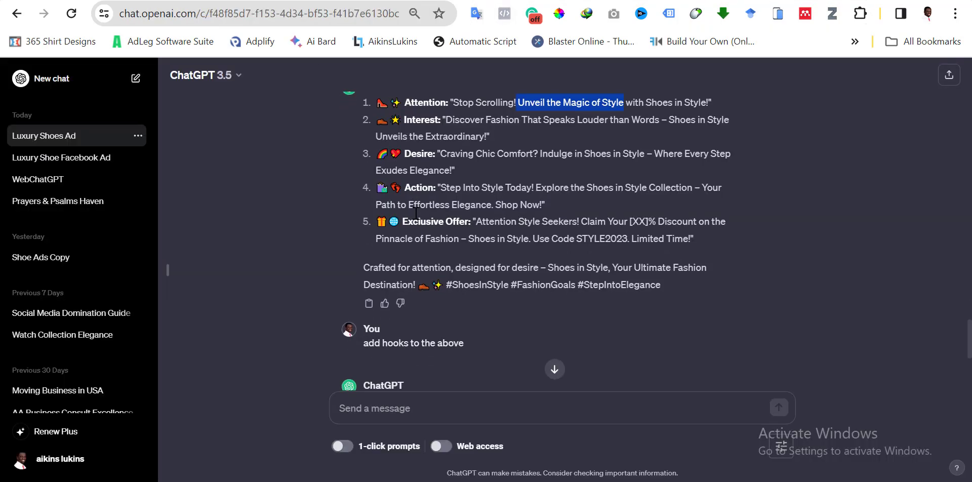
{"action": "left_click", "coordinate": [444, 188]}
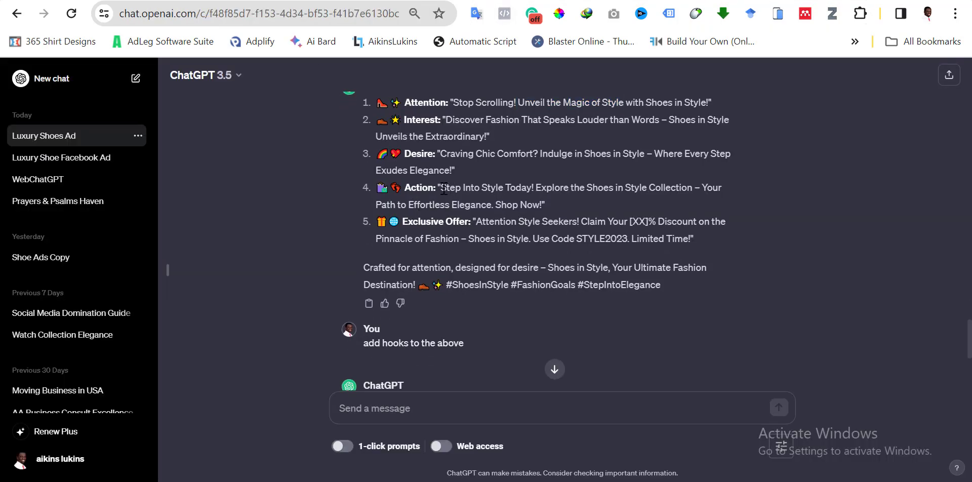
{"action": "right_click", "coordinate": [523, 186]}
{"action": "left_click", "coordinate": [524, 193]}
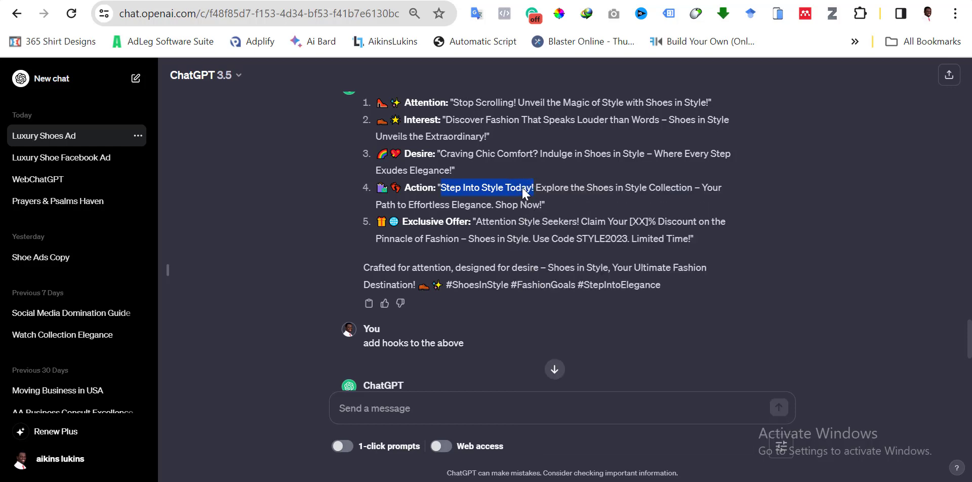
Step: Back in Canva, replace page 2's headline with "STEP INTO STYLE TODAY!" and widen its text box on both sides to fit two lines
{"action": "key", "text": "ctrl+Tab"}
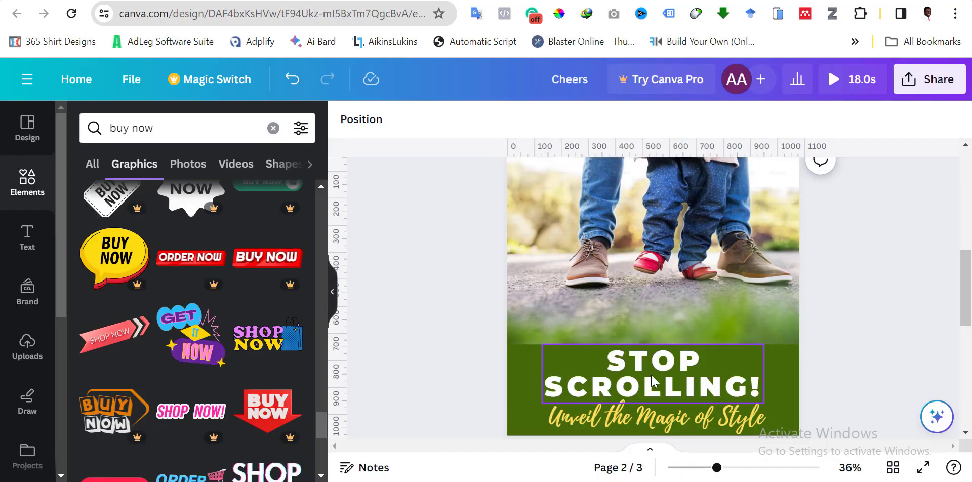
{"action": "left_click_drag", "start_coordinate": [607, 361], "coordinate": [652, 375]}
{"action": "key", "text": "ctrl+a"}
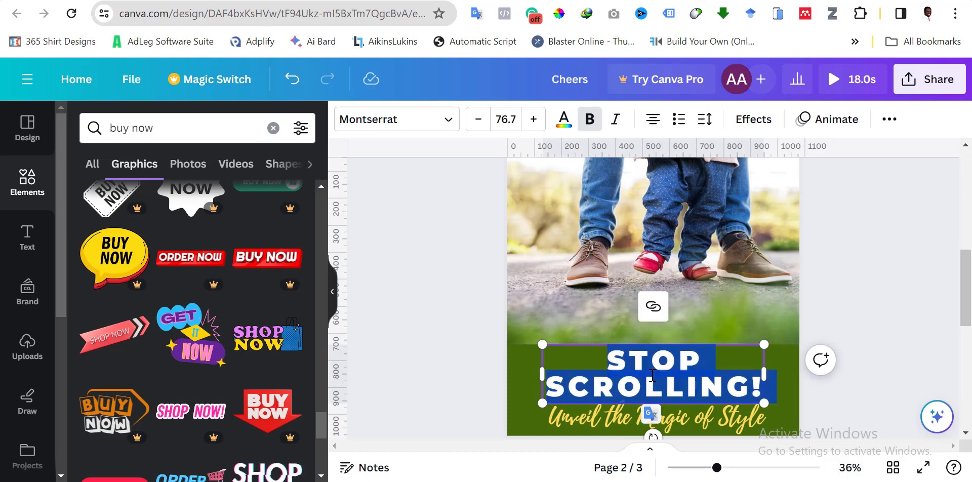
{"action": "key", "text": "ctrl+v"}
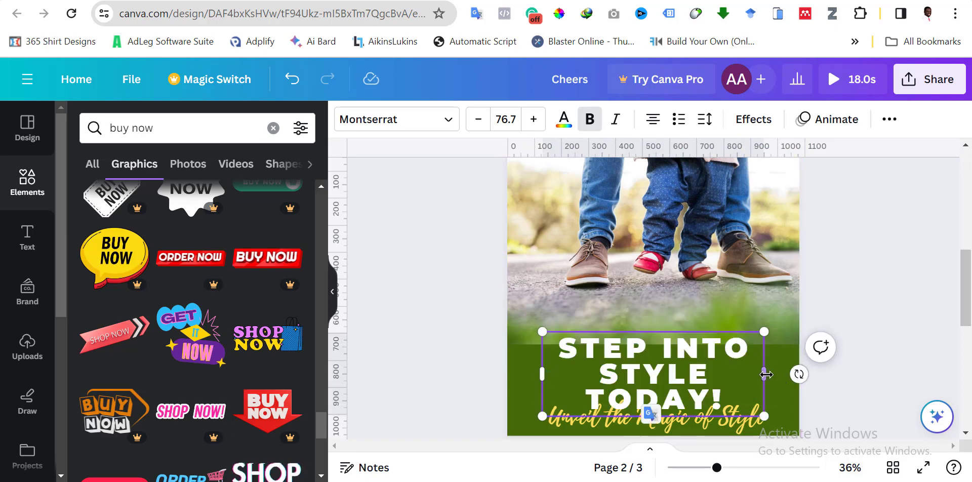
{"action": "left_click_drag", "start_coordinate": [774, 372], "coordinate": [803, 373]}
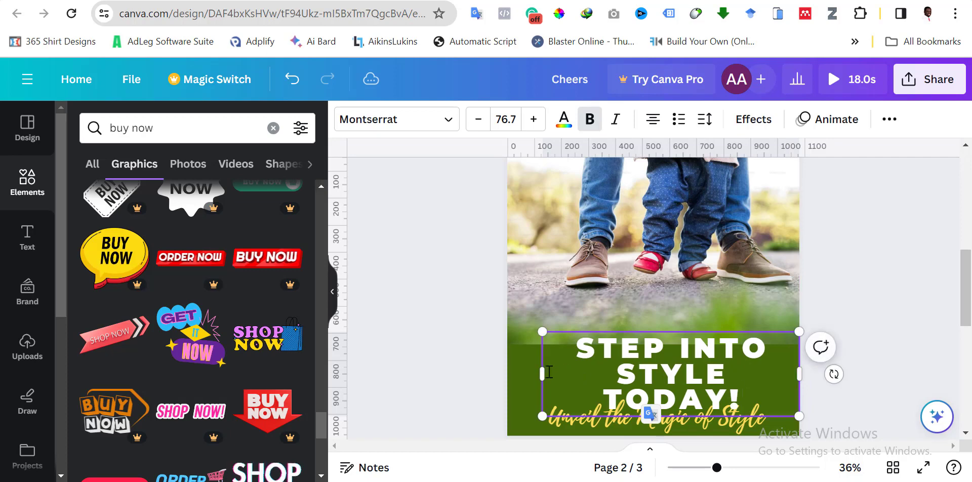
{"action": "left_click_drag", "start_coordinate": [541, 371], "coordinate": [498, 372]}
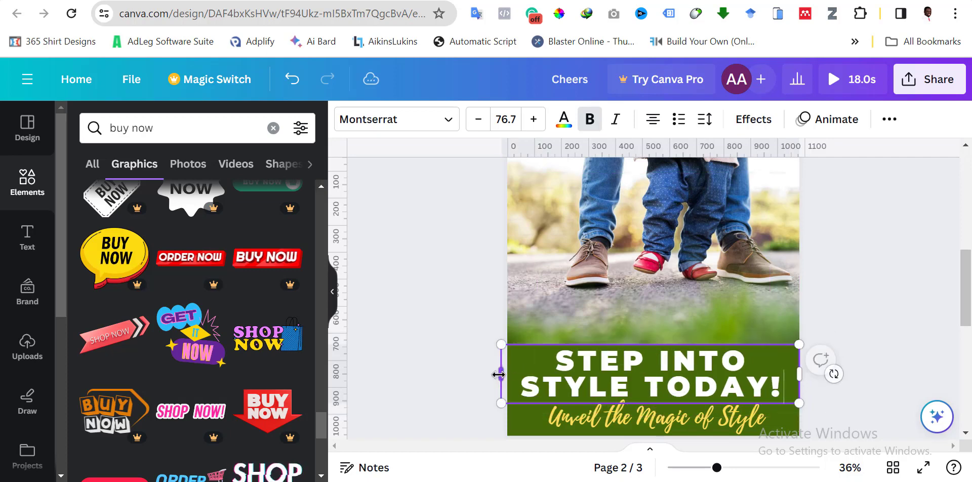
{"action": "left_click", "coordinate": [413, 208]}
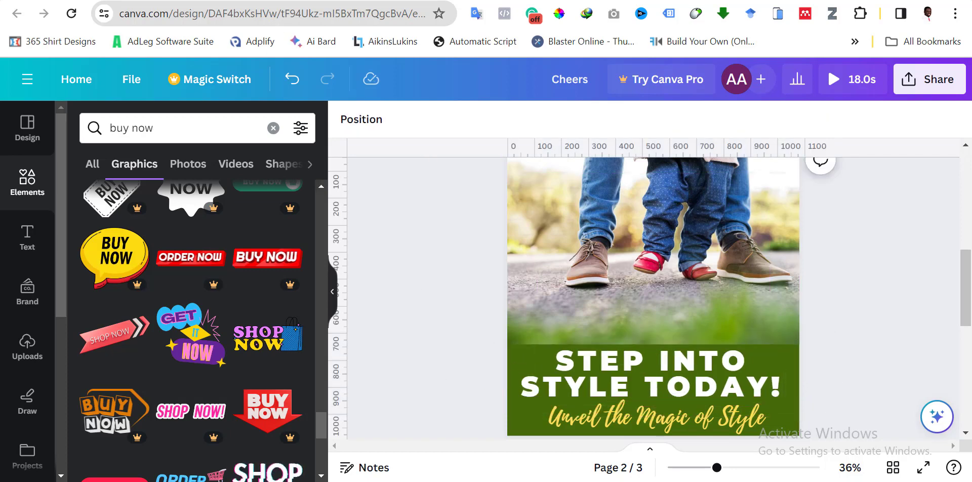
Step: Switch to the ChatGPT conversation and copy "Explore the Shoes in Style Collection" from the Action line
{"action": "key", "text": "ctrl+Tab"}
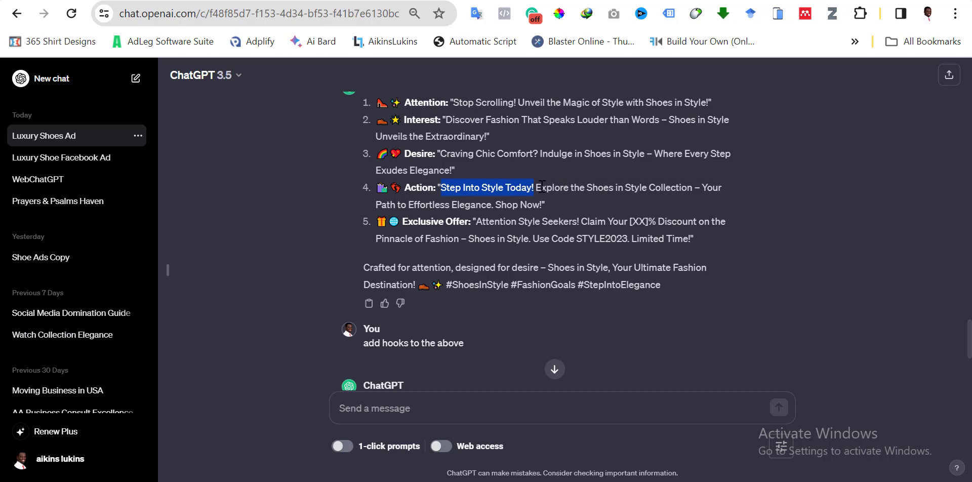
{"action": "left_click_drag", "start_coordinate": [536, 185], "coordinate": [693, 186]}
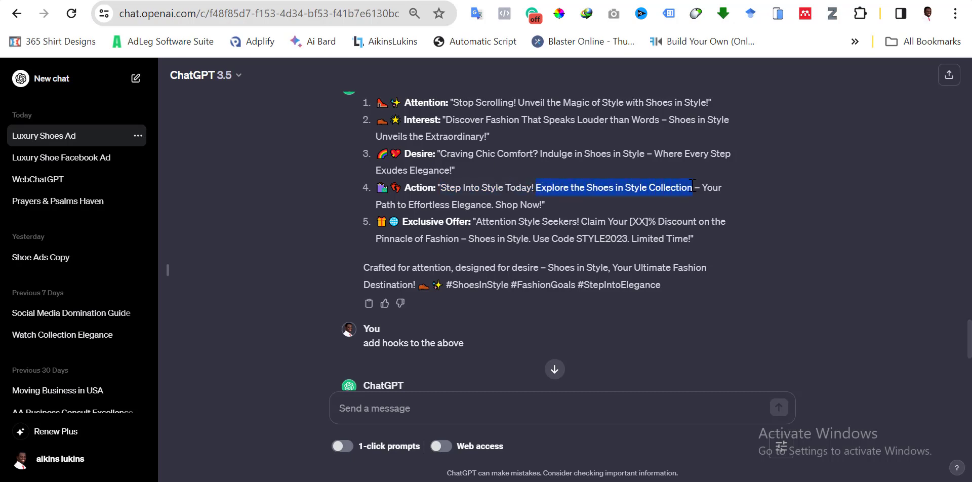
{"action": "right_click", "coordinate": [669, 185]}
{"action": "left_click", "coordinate": [393, 202]}
Step: Back in Canva, replace page 2's yellow script line with "Explore the Shoes in Style Collection"
{"action": "key", "text": "ctrl+Tab"}
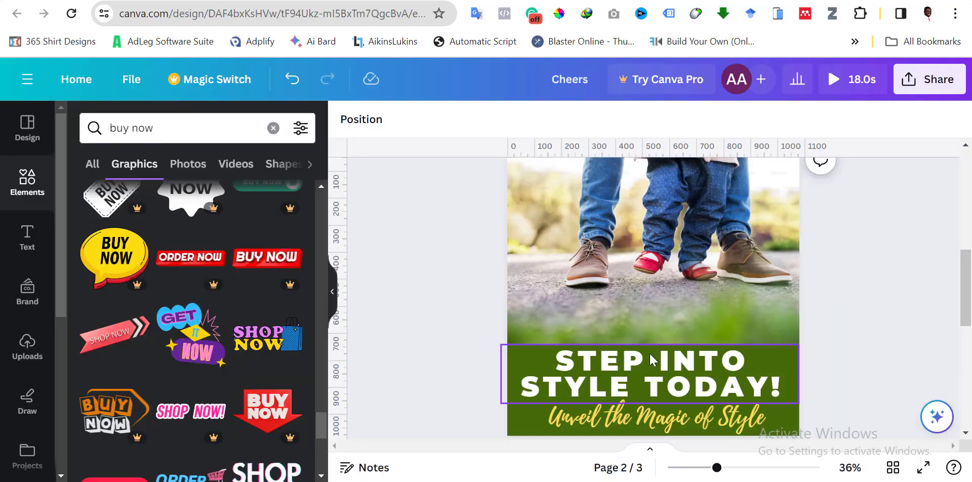
{"action": "double_click", "coordinate": [632, 411]}
{"action": "triple_click", "coordinate": [633, 410]}
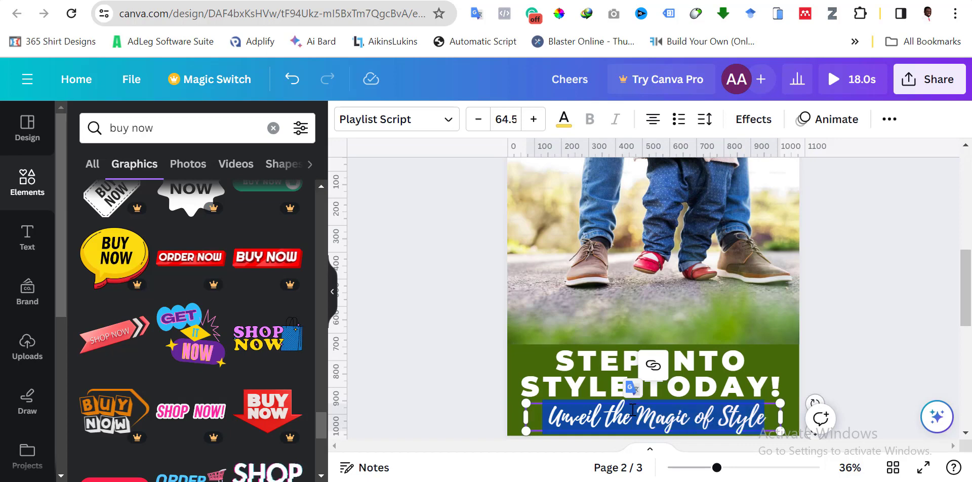
{"action": "key", "text": "ctrl+v"}
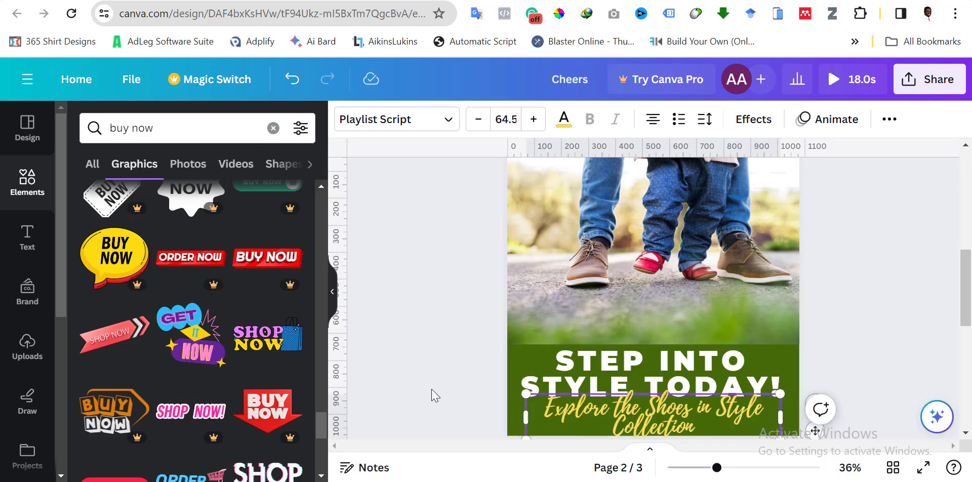
{"action": "key", "text": "Escape"}
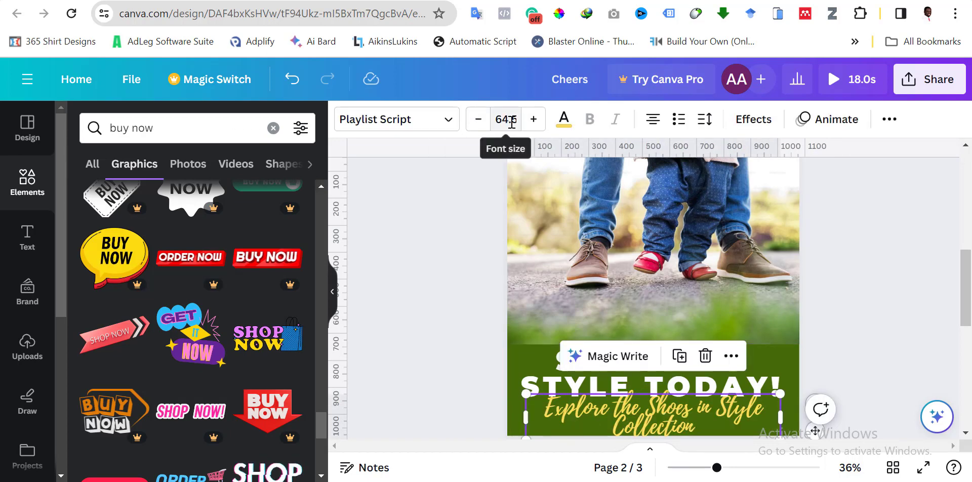
Step: Set the font size of page 2's yellow script line to 42
{"action": "left_click", "coordinate": [512, 123]}
{"action": "scroll", "coordinate": [531, 315], "scroll_direction": "down", "scroll_amount": 5}
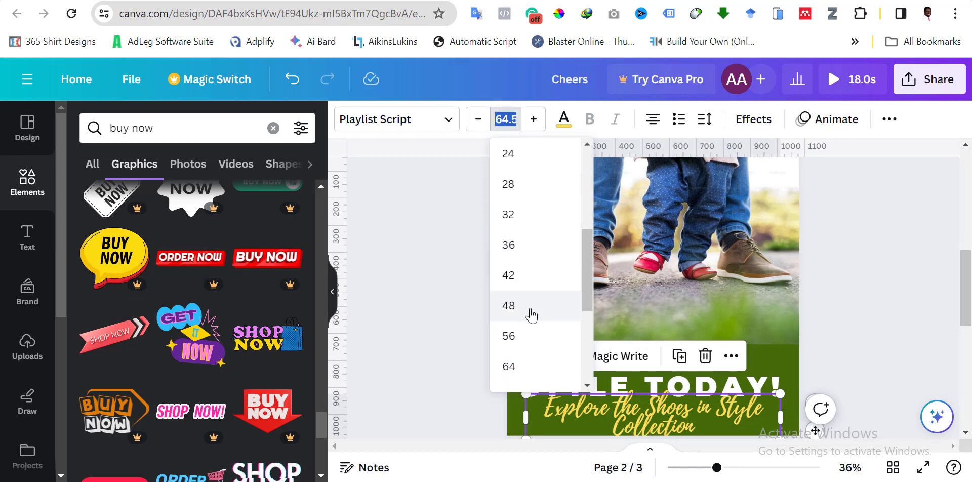
{"action": "left_click", "coordinate": [529, 276]}
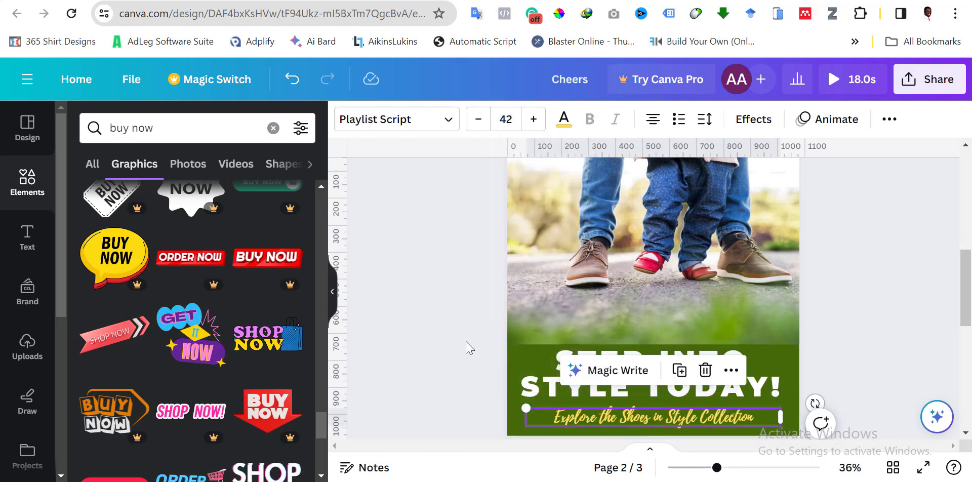
{"action": "left_click", "coordinate": [442, 354]}
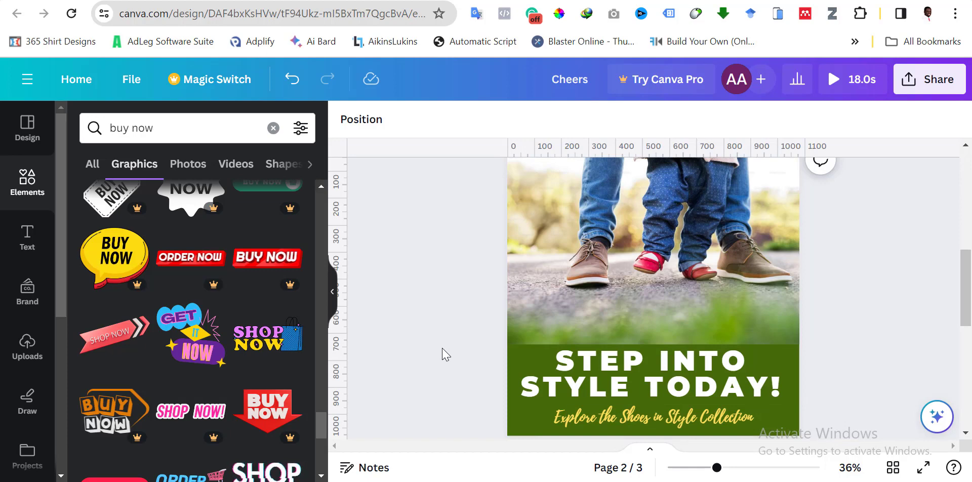
Step: Delete the red "BUY NOW" graphic with the orange cursor from page 1
{"action": "scroll", "coordinate": [442, 355], "scroll_direction": "down", "scroll_amount": 7}
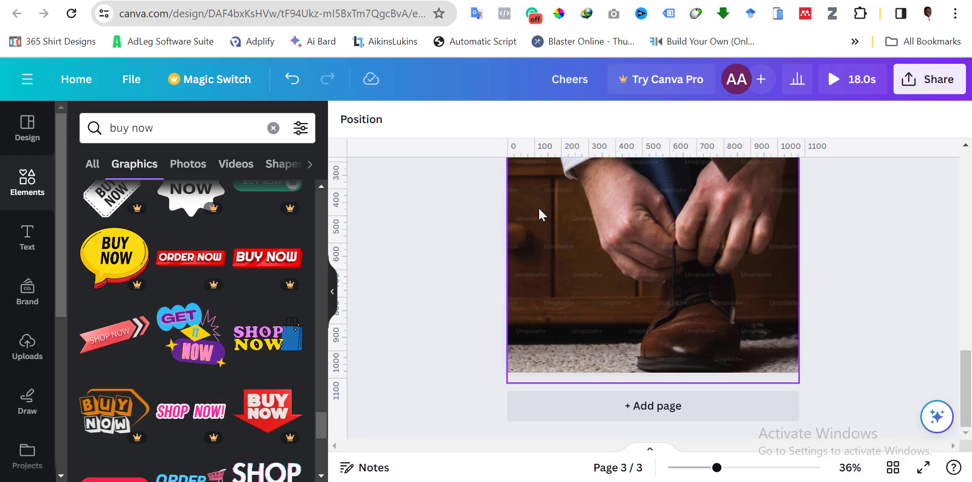
{"action": "scroll", "coordinate": [557, 281], "scroll_direction": "up", "scroll_amount": 5}
{"action": "scroll", "coordinate": [556, 287], "scroll_direction": "up", "scroll_amount": 3}
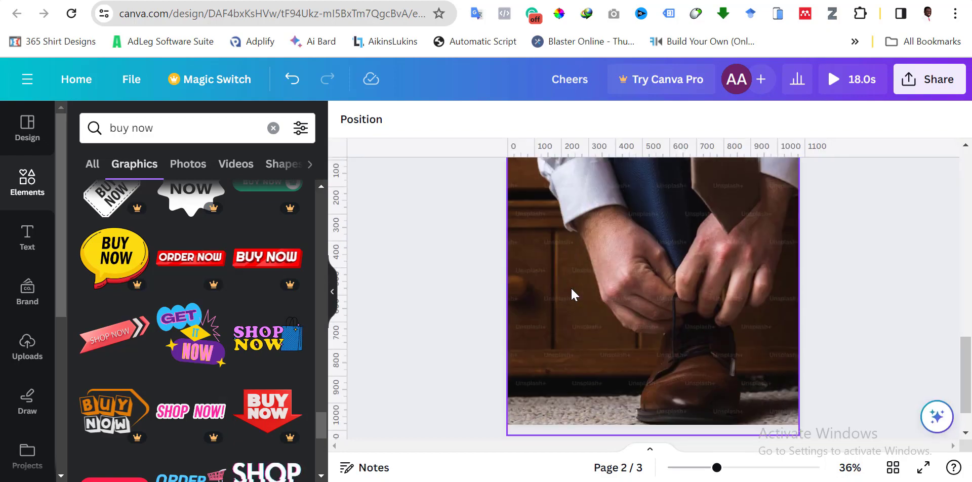
{"action": "scroll", "coordinate": [570, 287], "scroll_direction": "down", "scroll_amount": 1}
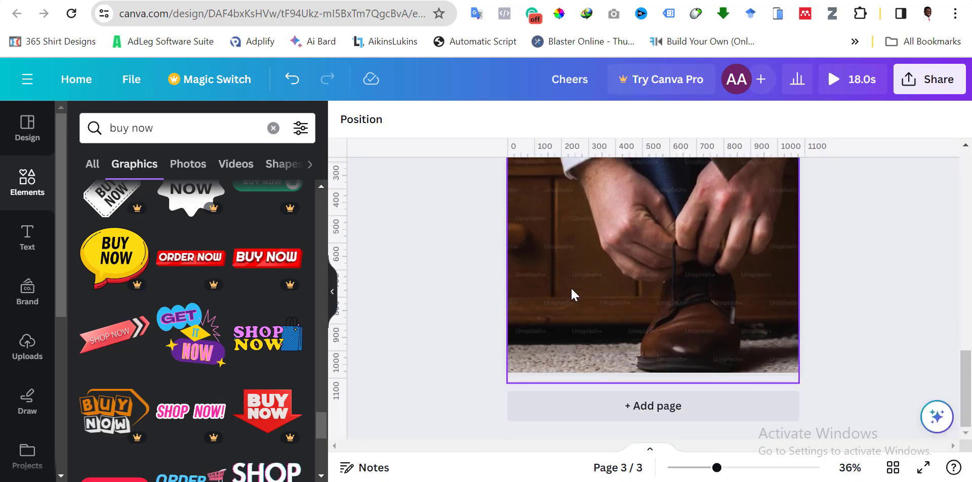
{"action": "scroll", "coordinate": [570, 289], "scroll_direction": "up", "scroll_amount": 6}
{"action": "scroll", "coordinate": [571, 291], "scroll_direction": "down", "scroll_amount": 3}
{"action": "scroll", "coordinate": [571, 291], "scroll_direction": "up", "scroll_amount": 5}
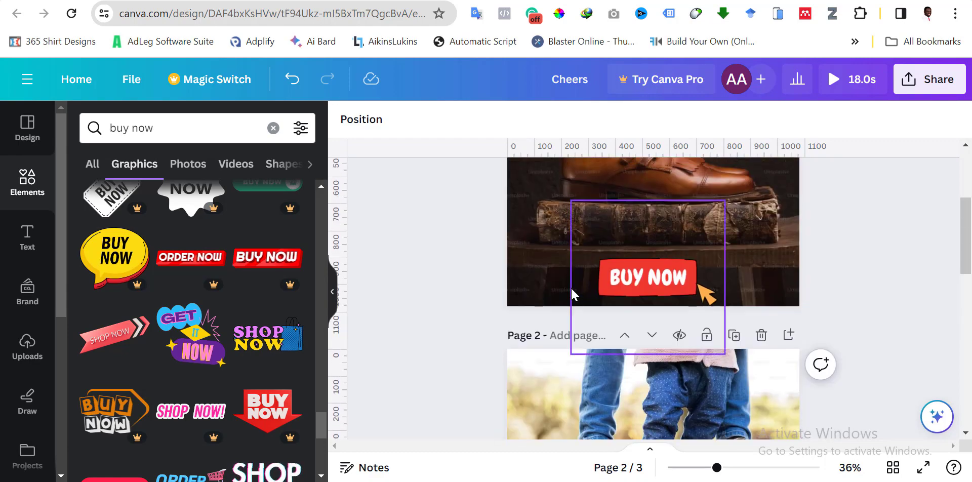
{"action": "left_click", "coordinate": [646, 287]}
{"action": "key", "text": "Delete"}
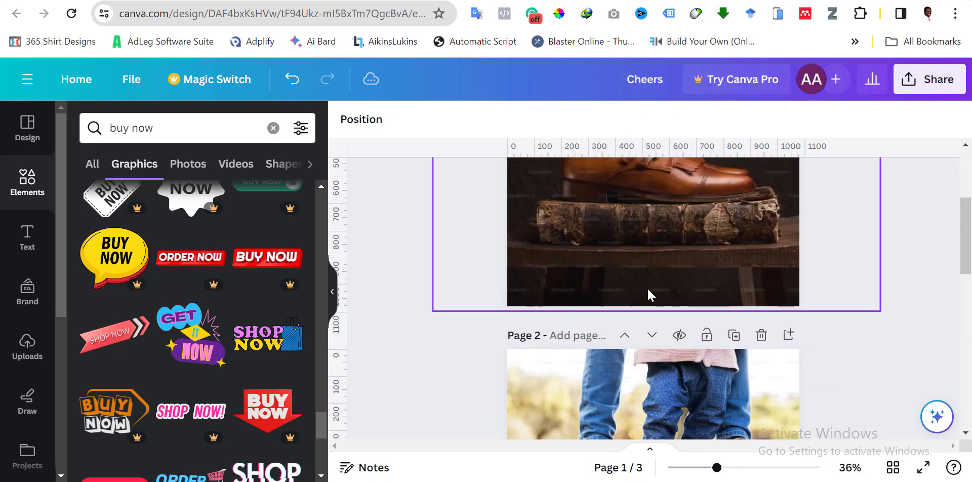
Step: Clear the "buy now" elements search and add the recently used rounded square to page 1
{"action": "left_click", "coordinate": [28, 237]}
{"action": "left_click", "coordinate": [23, 175]}
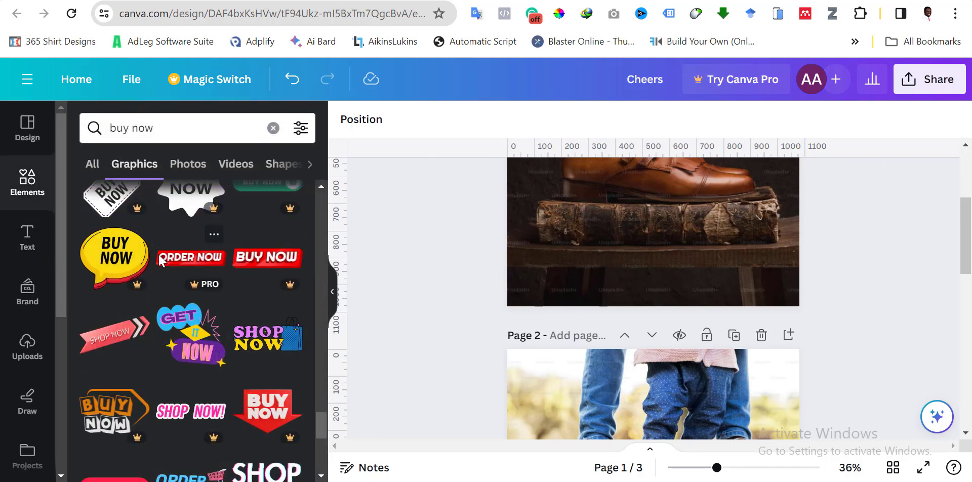
{"action": "left_click", "coordinate": [112, 128]}
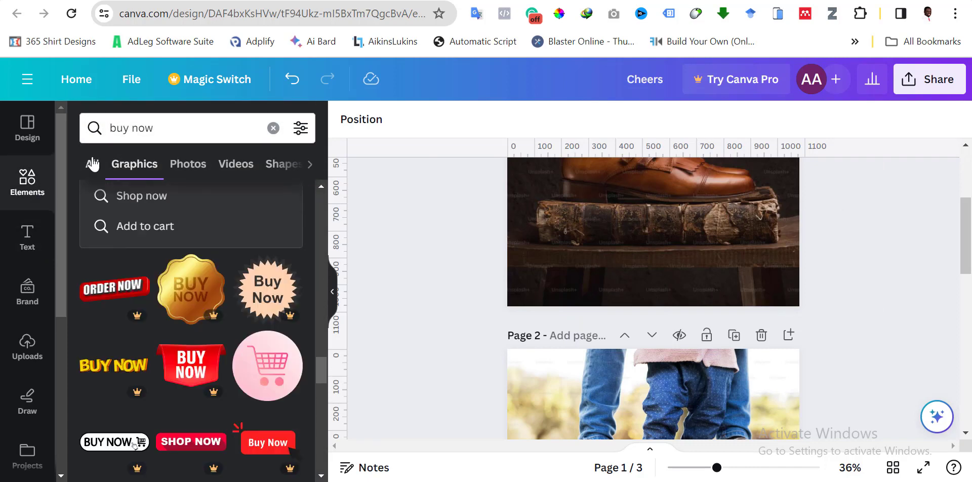
{"action": "left_click", "coordinate": [92, 163]}
{"action": "left_click", "coordinate": [272, 128]}
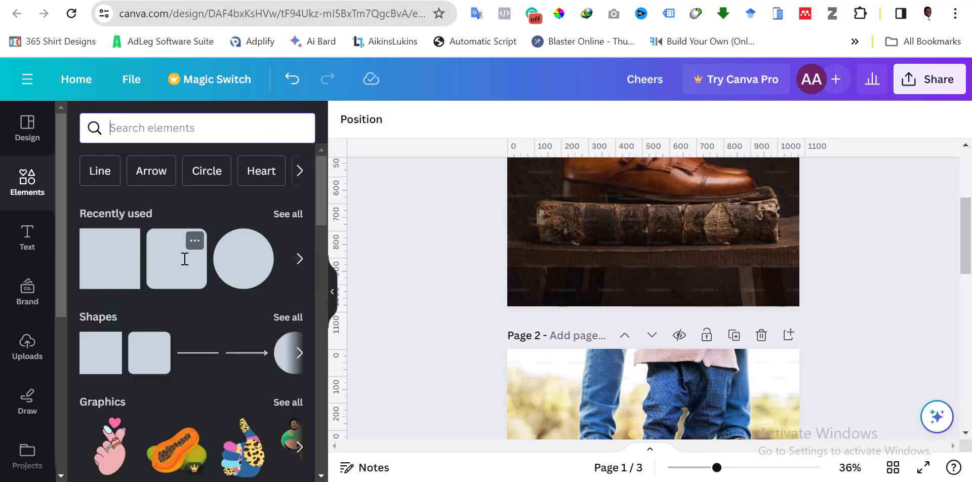
{"action": "left_click", "coordinate": [172, 280]}
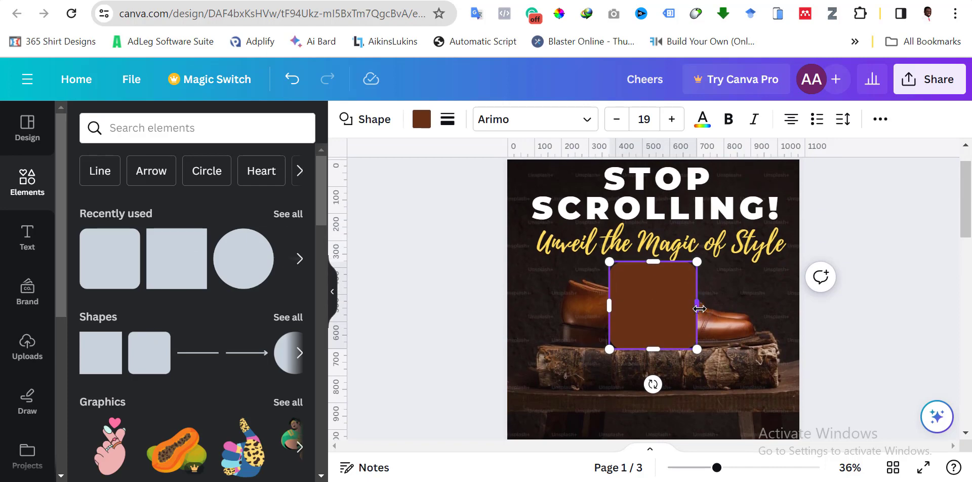
Step: Stretch the brown rounded square into a wide, low bar above the shoe and label it "BUY NOW"
{"action": "left_click_drag", "start_coordinate": [756, 299], "coordinate": [820, 303]}
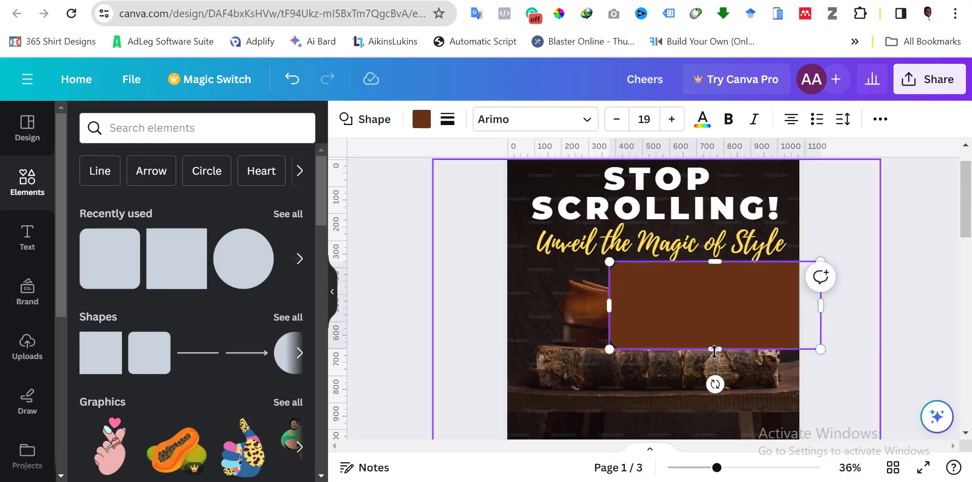
{"action": "left_click_drag", "start_coordinate": [714, 348], "coordinate": [725, 294]}
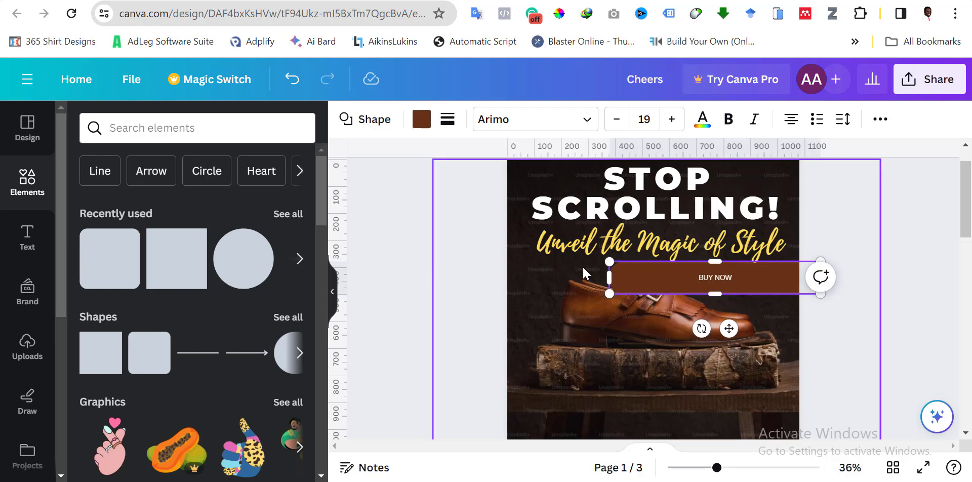
Step: Set the font size of the brown bar's "BUY NOW" label to 36
{"action": "triple_click", "coordinate": [707, 274]}
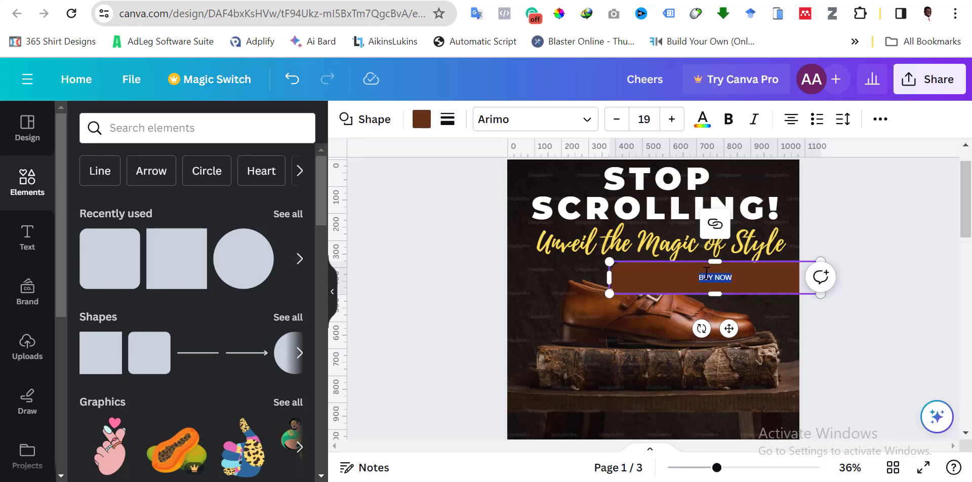
{"action": "left_click", "coordinate": [643, 118]}
{"action": "scroll", "coordinate": [697, 347], "scroll_direction": "down", "scroll_amount": 4}
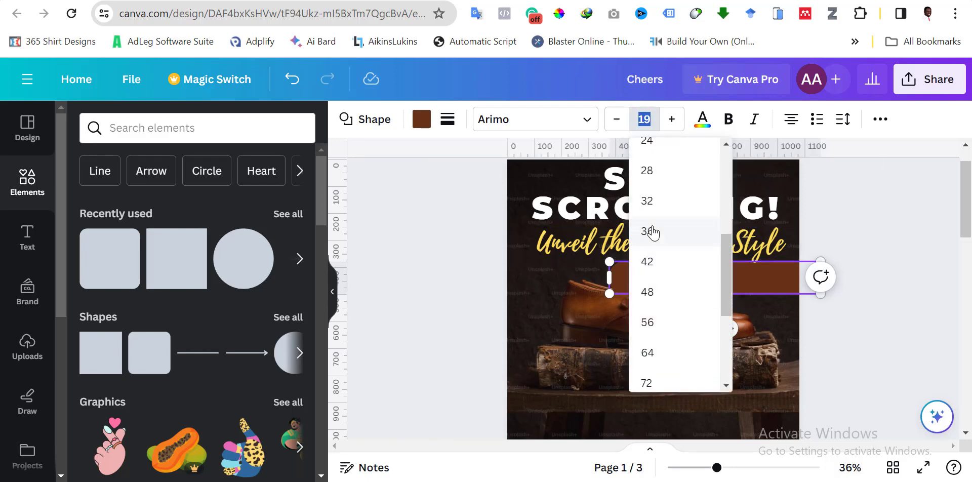
{"action": "left_click", "coordinate": [651, 231]}
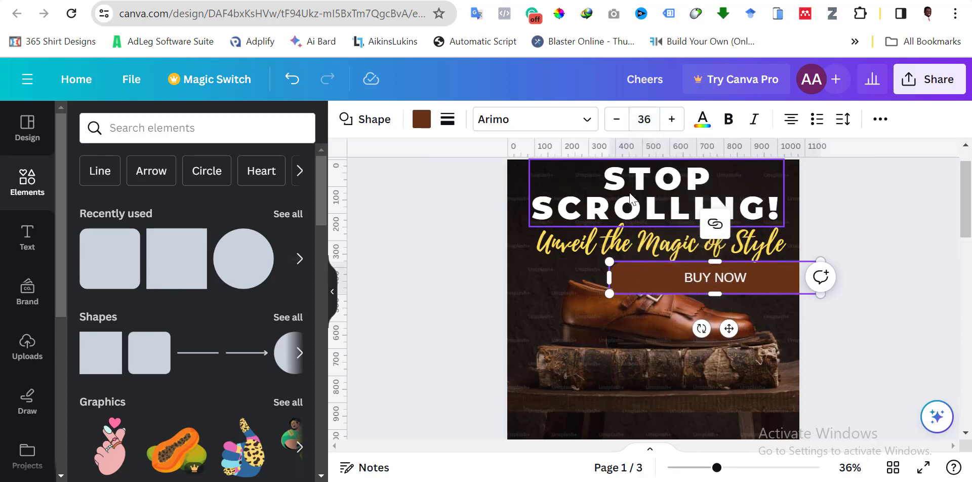
Step: Make the "BUY NOW" label on page 1's brown bar bold and set it in Montserrat Black
{"action": "left_click", "coordinate": [728, 119]}
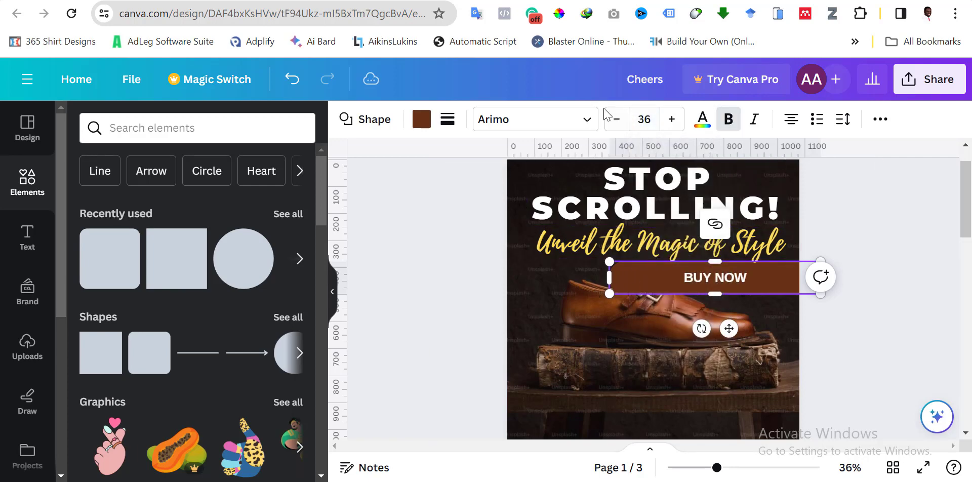
{"action": "left_click", "coordinate": [585, 122]}
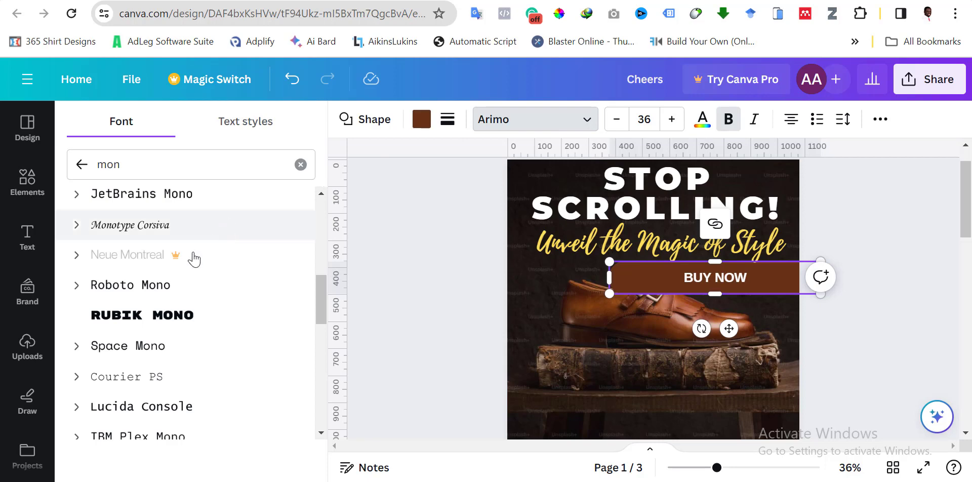
{"action": "scroll", "coordinate": [183, 289], "scroll_direction": "up", "scroll_amount": 8}
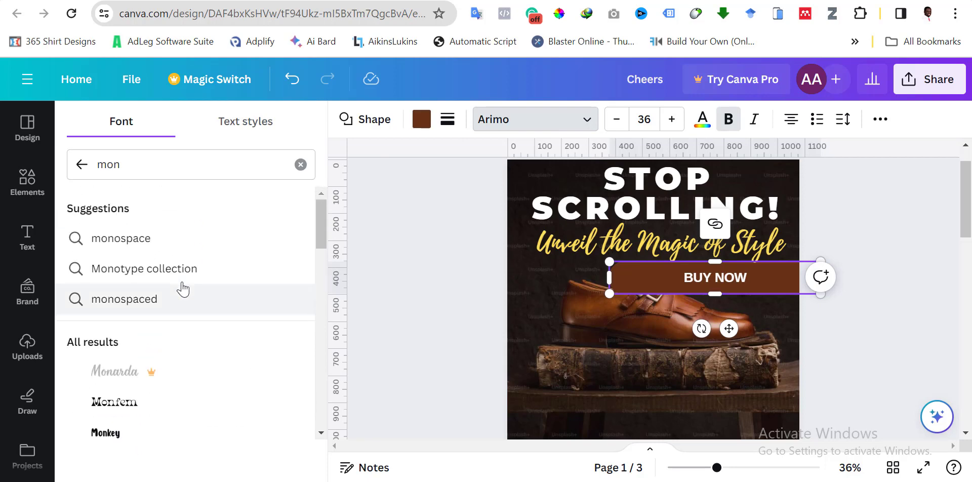
{"action": "scroll", "coordinate": [183, 289], "scroll_direction": "down", "scroll_amount": 4}
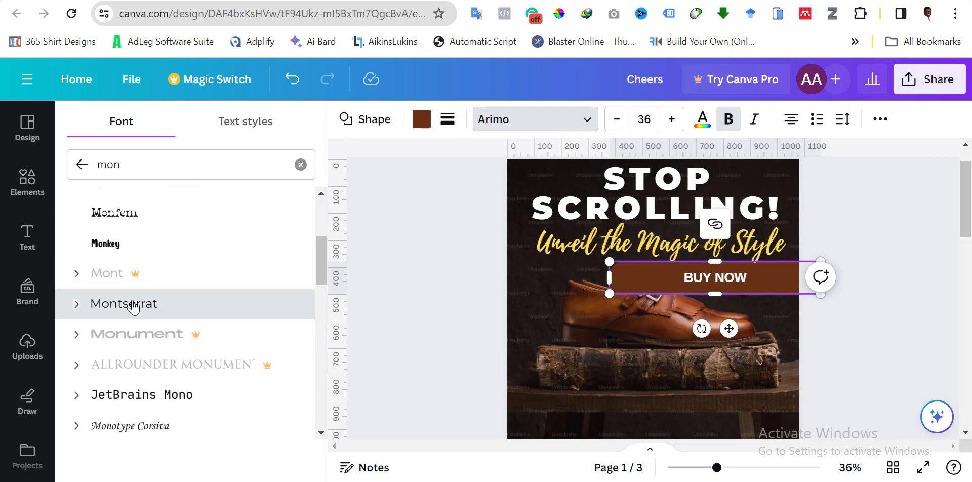
{"action": "left_click", "coordinate": [133, 306]}
{"action": "left_click", "coordinate": [78, 306]}
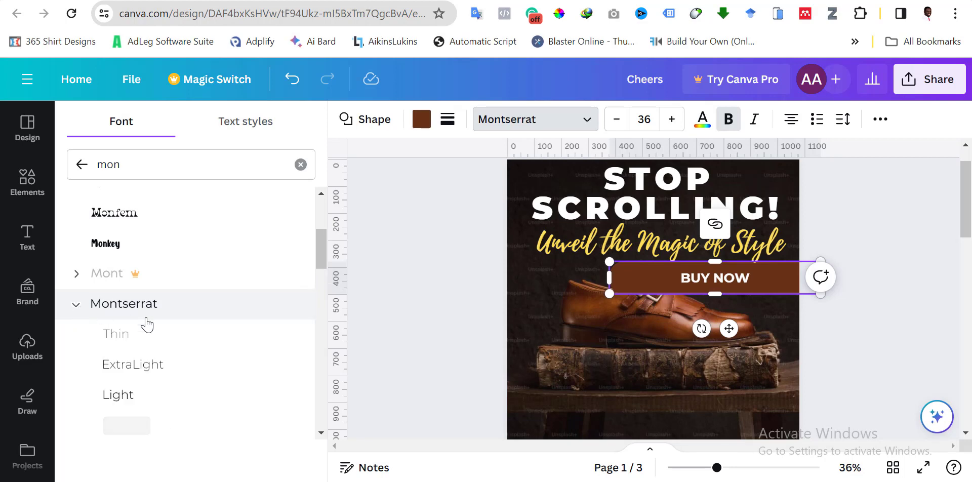
{"action": "scroll", "coordinate": [182, 371], "scroll_direction": "down", "scroll_amount": 4}
{"action": "left_click", "coordinate": [151, 377]}
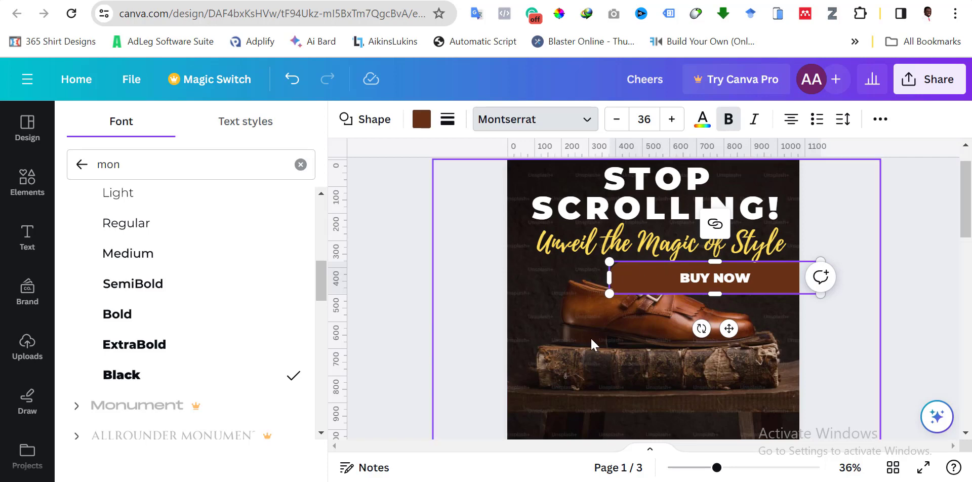
{"action": "left_click", "coordinate": [625, 308]}
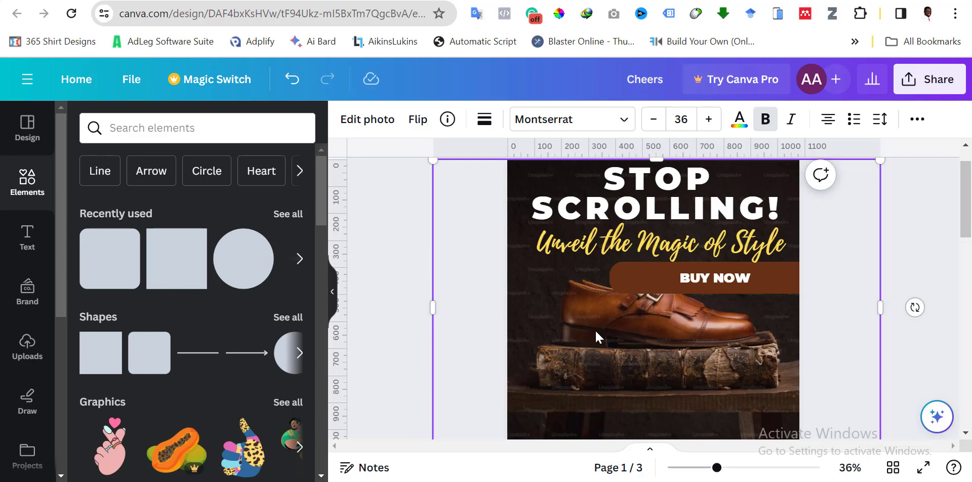
{"action": "left_click", "coordinate": [942, 277]}
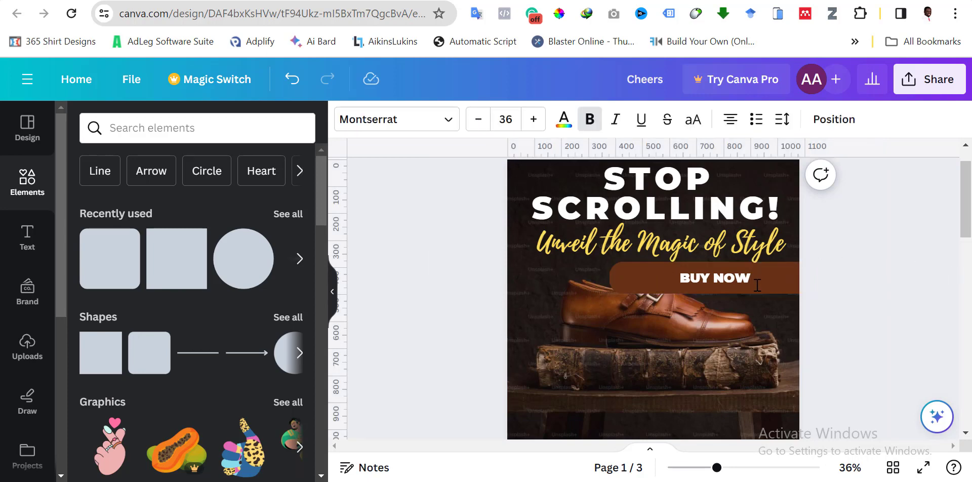
Step: Shrink the brown "BUY NOW" bar to fit within page 1 and move it below the shoe, centred horizontally
{"action": "left_click", "coordinate": [629, 288]}
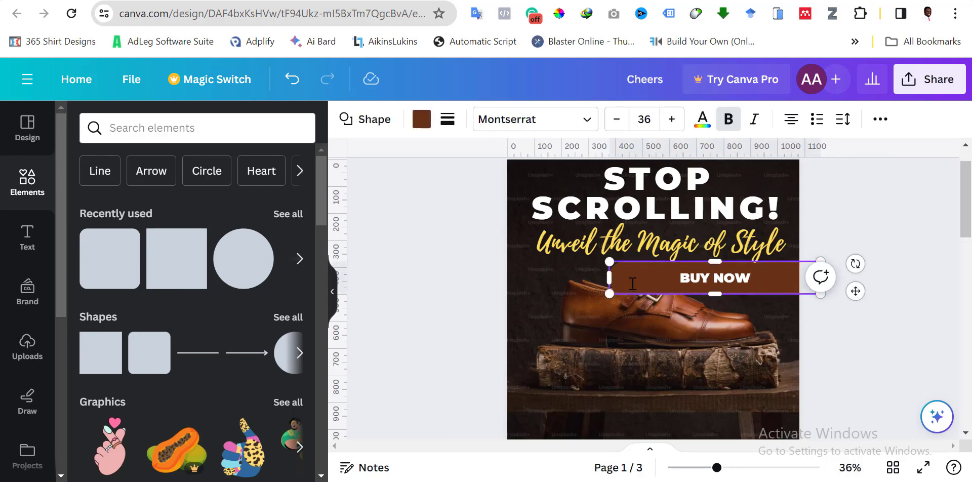
{"action": "left_click_drag", "start_coordinate": [595, 301], "coordinate": [594, 301]}
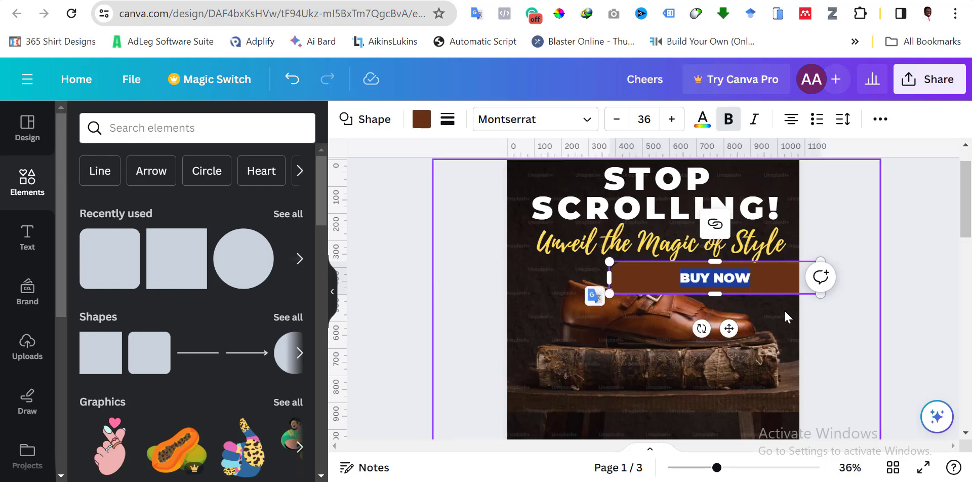
{"action": "left_click_drag", "start_coordinate": [817, 296], "coordinate": [785, 288]}
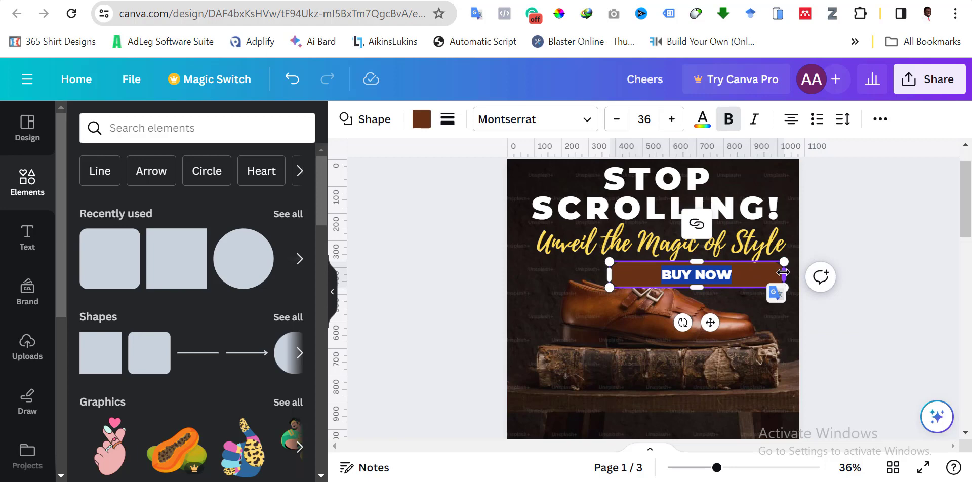
{"action": "left_click", "coordinate": [835, 242]}
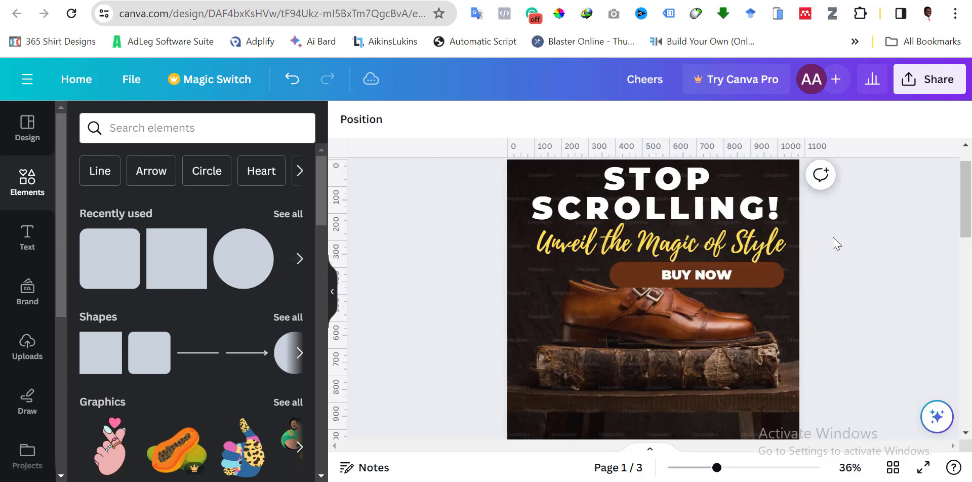
{"action": "left_click", "coordinate": [654, 278]}
{"action": "left_click_drag", "start_coordinate": [654, 278], "coordinate": [611, 403]}
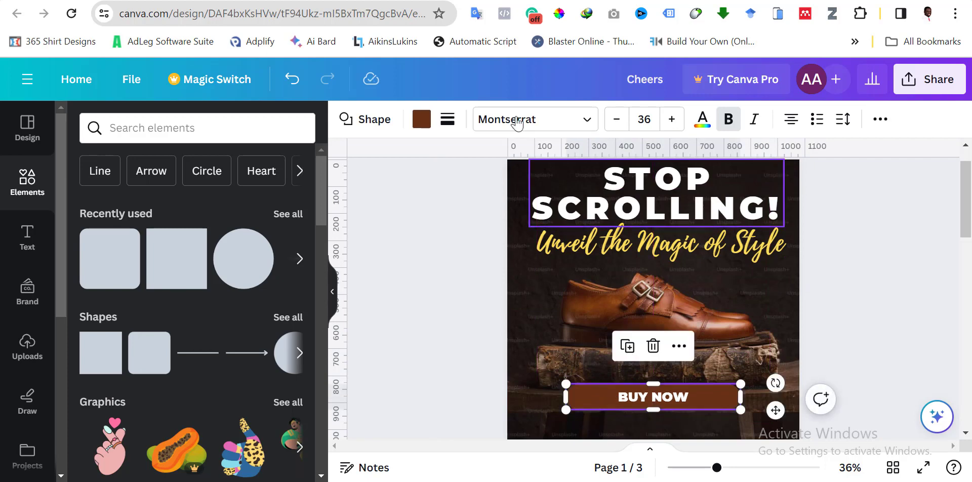
Step: Try the yellow document colour on page 1's "BUY NOW" button, and settle on the default solid red fill
{"action": "left_click", "coordinate": [421, 120]}
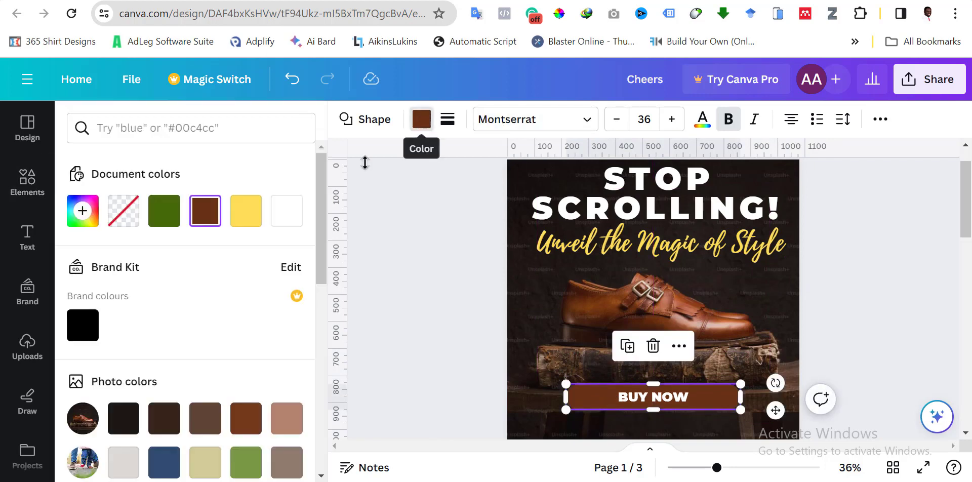
{"action": "left_click", "coordinate": [246, 210]}
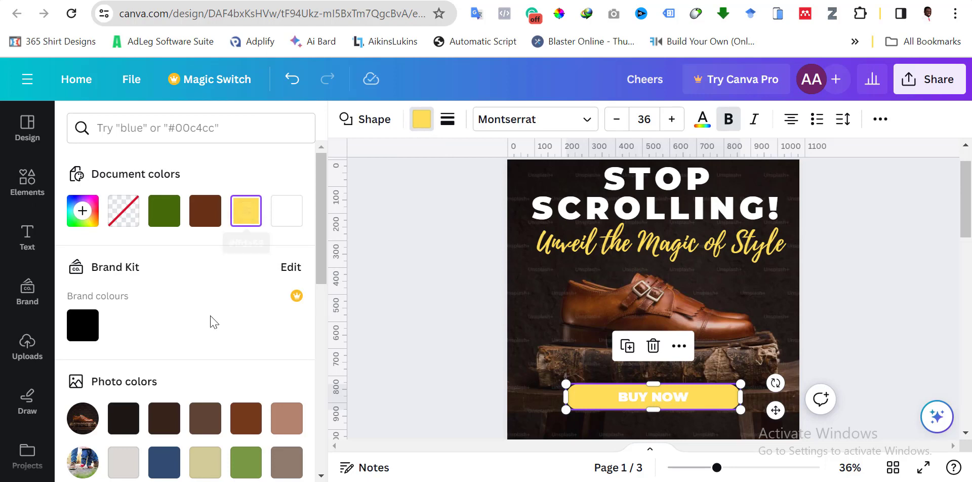
{"action": "scroll", "coordinate": [210, 321], "scroll_direction": "down", "scroll_amount": 6}
{"action": "scroll", "coordinate": [210, 321], "scroll_direction": "down", "scroll_amount": 1}
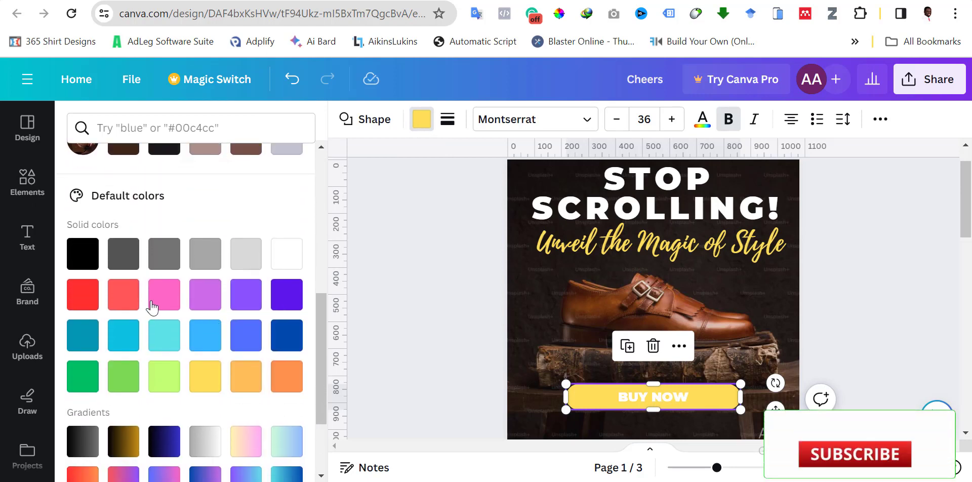
{"action": "left_click", "coordinate": [82, 294]}
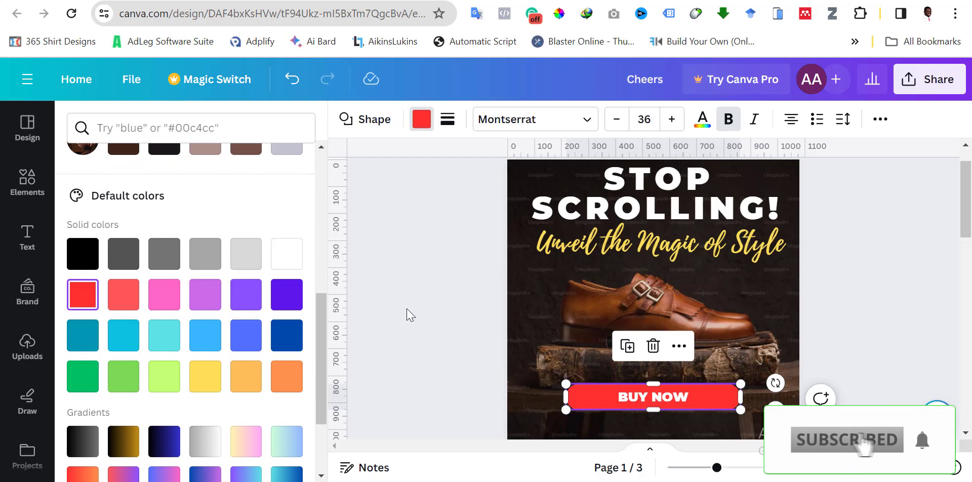
{"action": "left_click", "coordinate": [410, 315]}
Step: Copy the red "BUY NOW" button from page 1 to page 2 and place it over the photo, above the headline
{"action": "scroll", "coordinate": [410, 315], "scroll_direction": "down", "scroll_amount": 3}
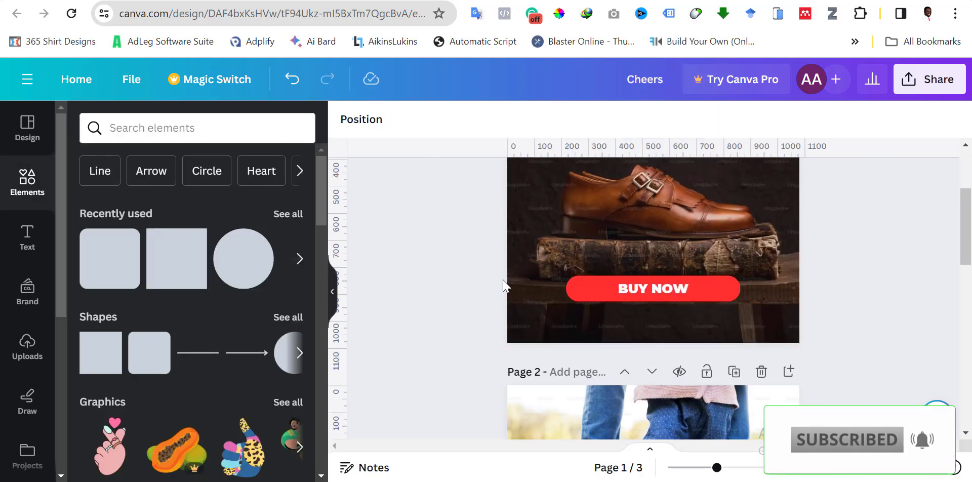
{"action": "left_click_drag", "start_coordinate": [478, 272], "coordinate": [772, 310]}
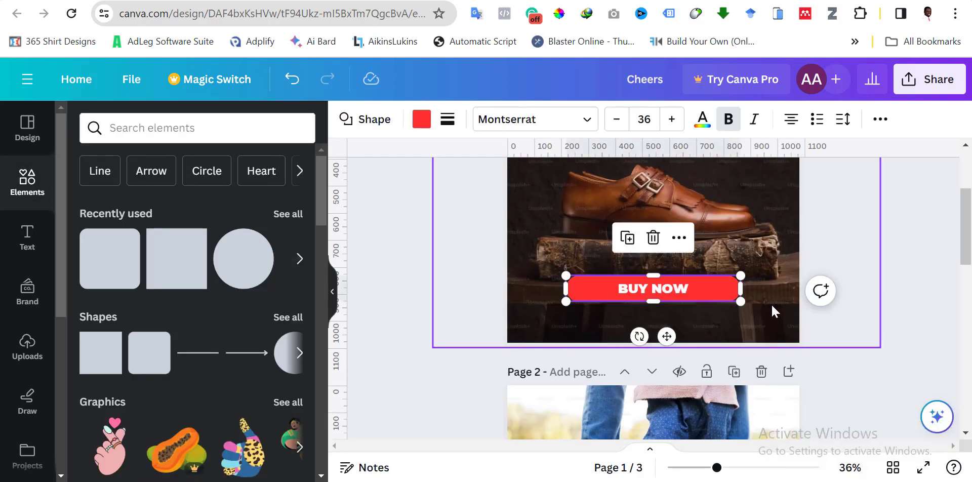
{"action": "scroll", "coordinate": [808, 290], "scroll_direction": "down", "scroll_amount": 6}
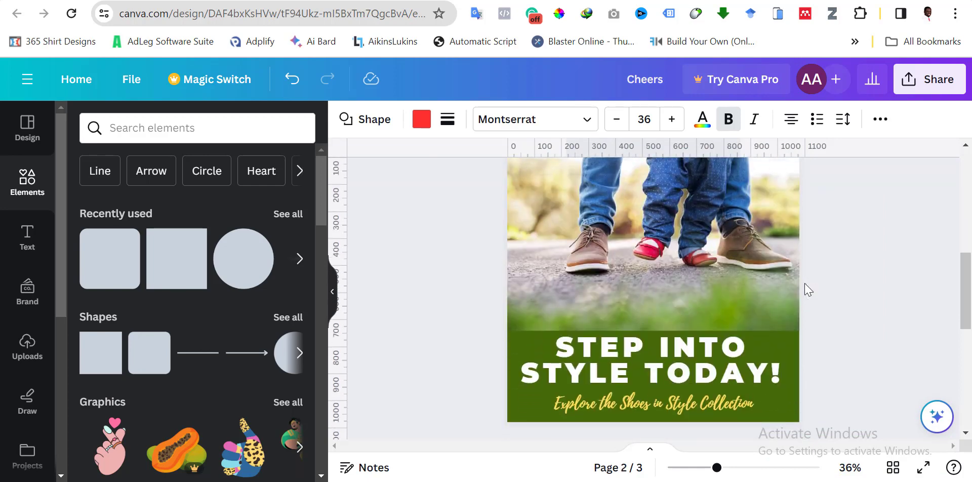
{"action": "scroll", "coordinate": [806, 288], "scroll_direction": "down", "scroll_amount": 1}
{"action": "left_click", "coordinate": [705, 282]}
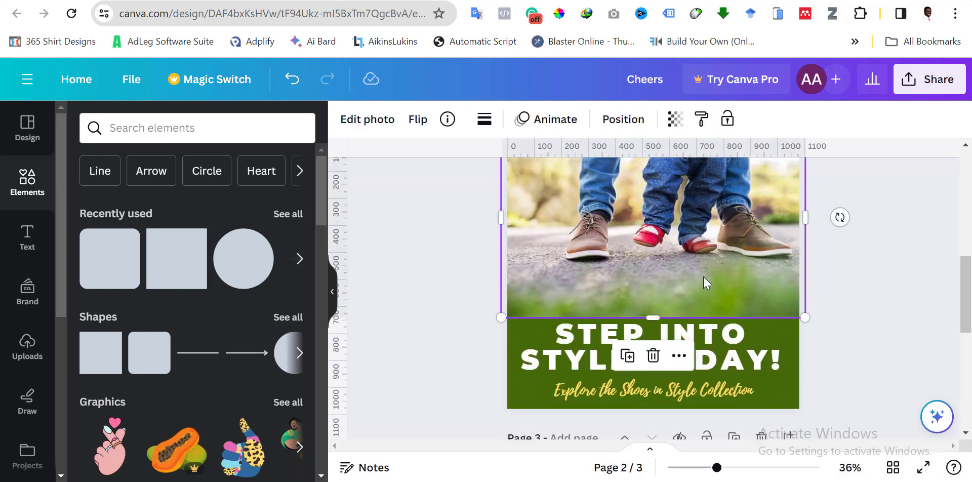
{"action": "key", "text": "ctrl+v"}
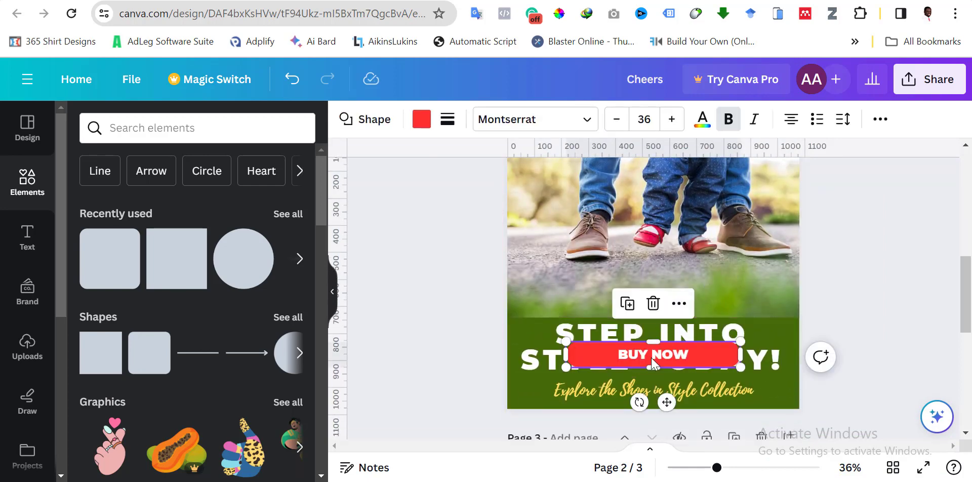
{"action": "left_click_drag", "start_coordinate": [652, 360], "coordinate": [660, 245]}
Step: Move page 2's family shoe photo up to enlarge the green area beneath it
{"action": "left_click", "coordinate": [539, 348]}
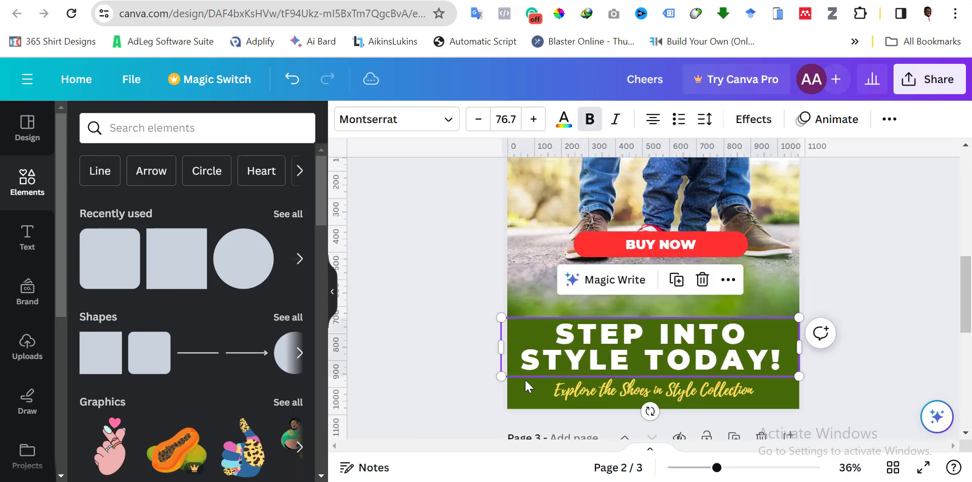
{"action": "left_click", "coordinate": [514, 394]}
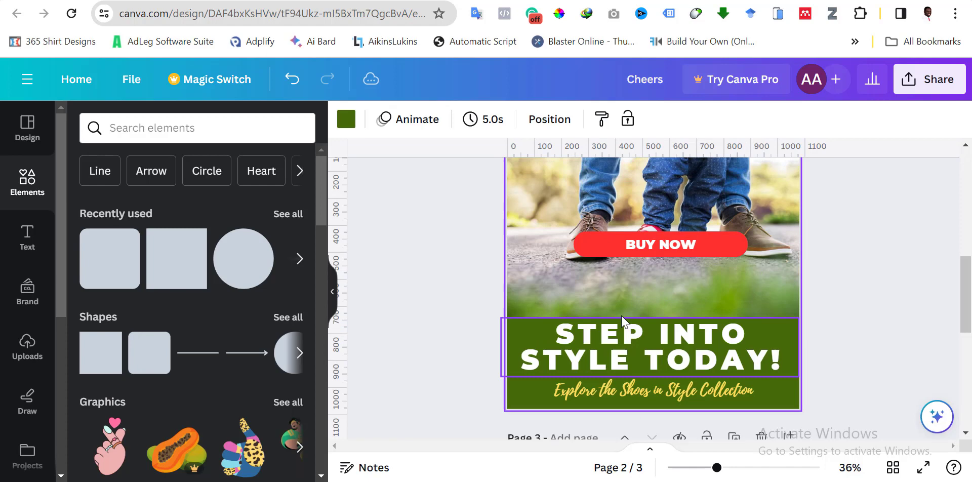
{"action": "left_click", "coordinate": [608, 281]}
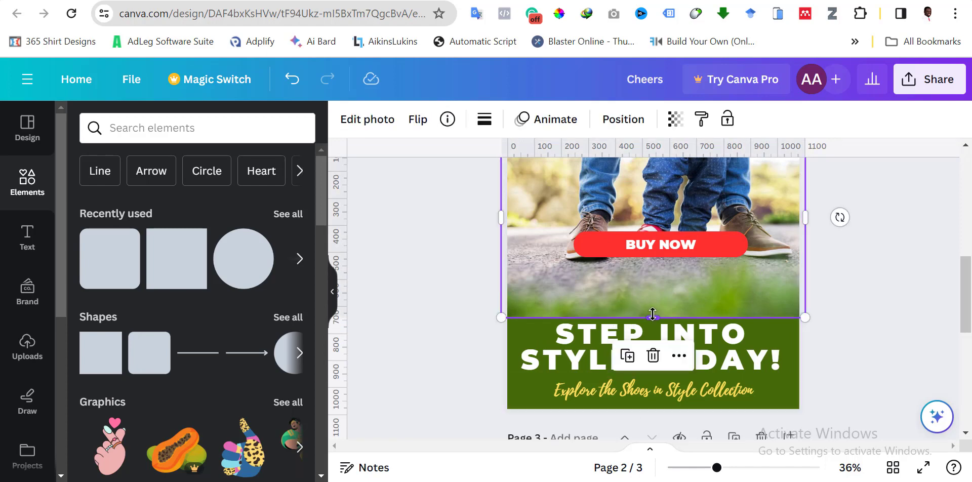
{"action": "scroll", "coordinate": [659, 301], "scroll_direction": "up", "scroll_amount": 2}
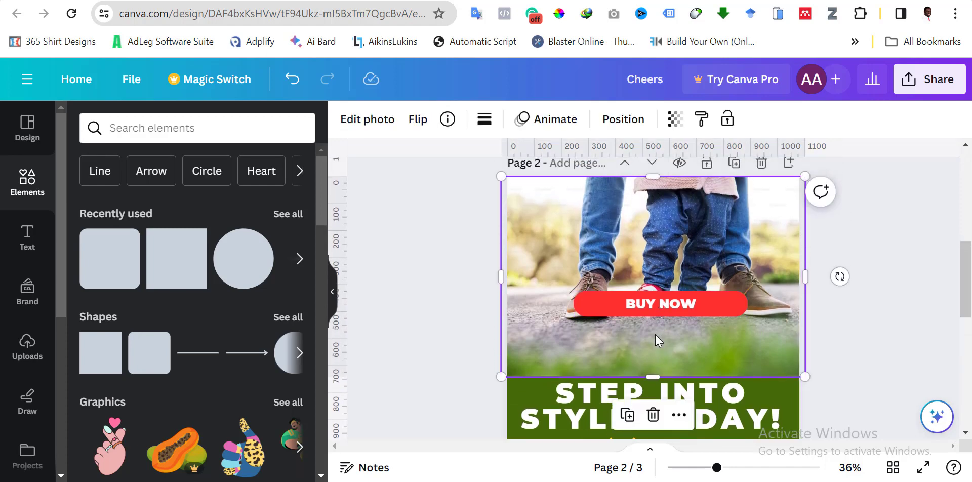
{"action": "left_click_drag", "start_coordinate": [655, 334], "coordinate": [655, 312]}
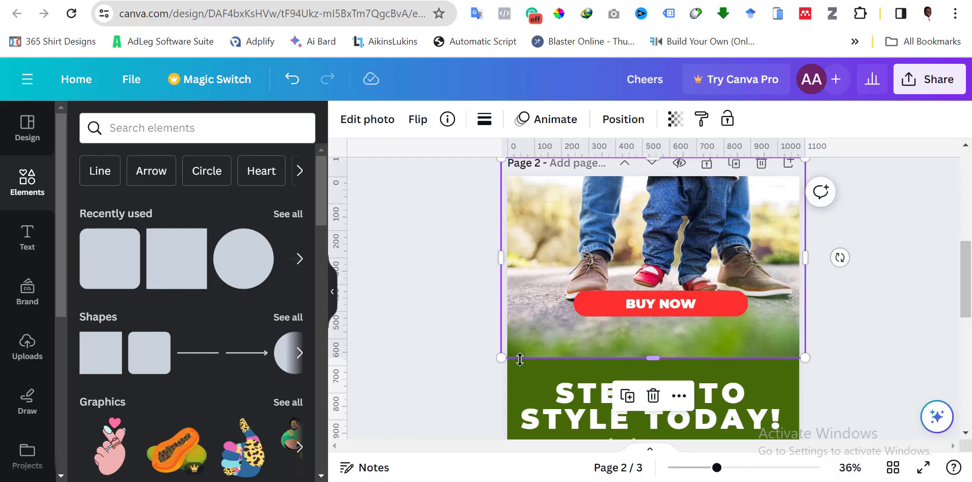
Step: Move the "STEP INTO STYLE TODAY!" headline and its yellow tagline up together, just below the photo's edge on page 2
{"action": "scroll", "coordinate": [519, 358], "scroll_direction": "down", "scroll_amount": 1}
{"action": "scroll", "coordinate": [520, 358], "scroll_direction": "down", "scroll_amount": 1}
{"action": "left_click_drag", "start_coordinate": [469, 310], "coordinate": [734, 355]}
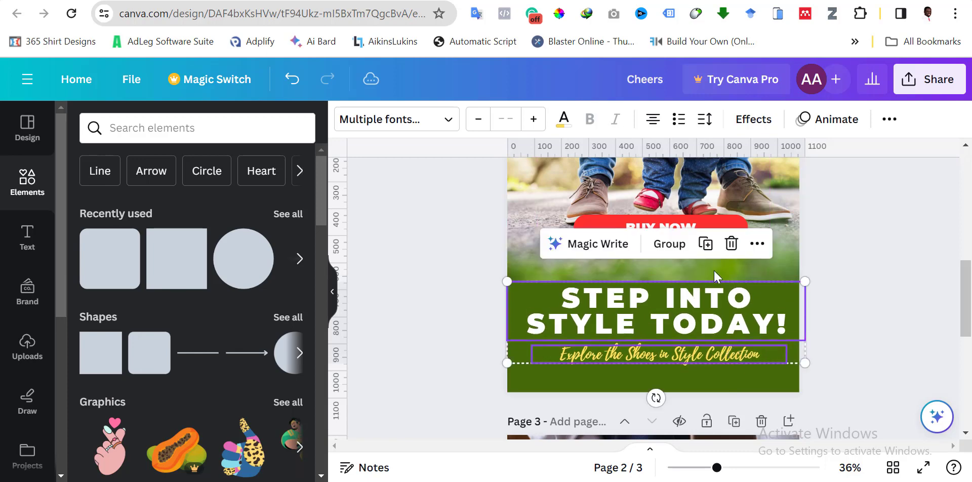
Step: Move page 2's red "BUY NOW" button directly beneath the yellow tagline and make it slightly smaller, centred
{"action": "left_click_drag", "start_coordinate": [680, 218], "coordinate": [672, 363]}
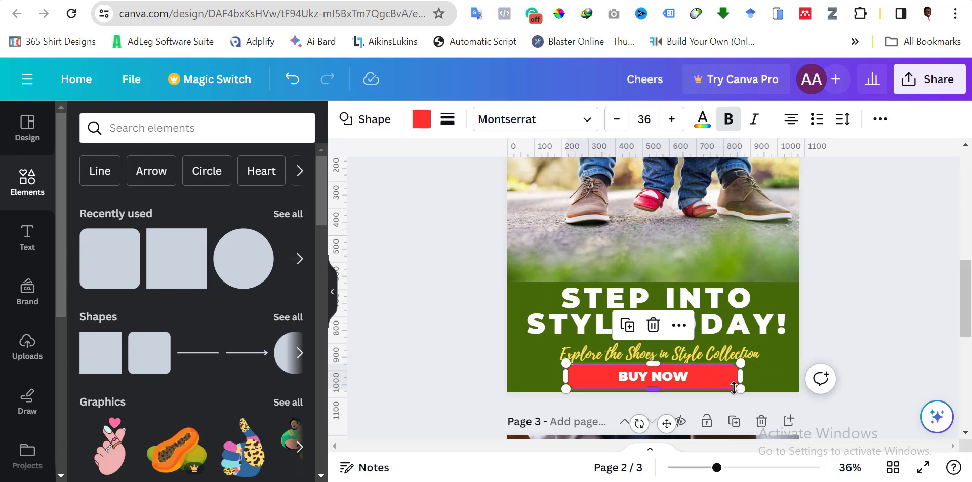
{"action": "left_click_drag", "start_coordinate": [739, 388], "coordinate": [686, 374]}
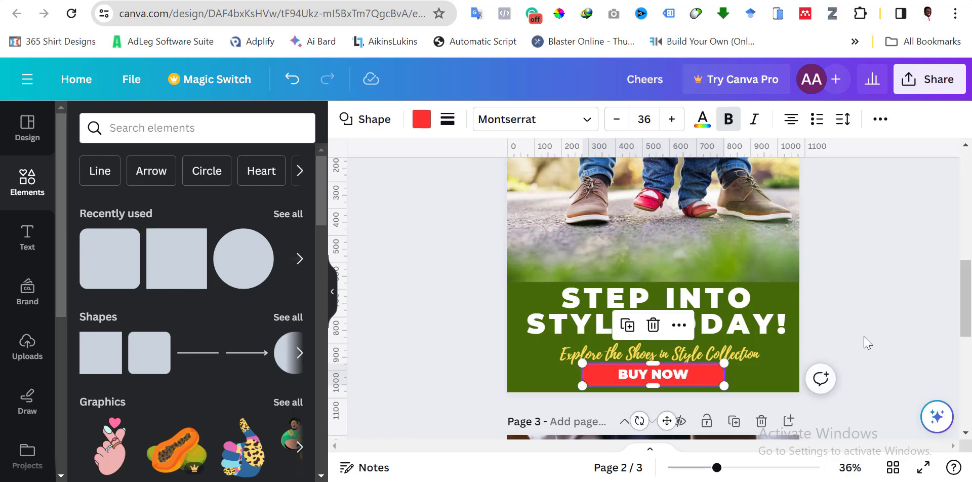
{"action": "left_click", "coordinate": [867, 342]}
Step: Delete page 3 with the shoe-lacing photo
{"action": "scroll", "coordinate": [865, 341], "scroll_direction": "down", "scroll_amount": 5}
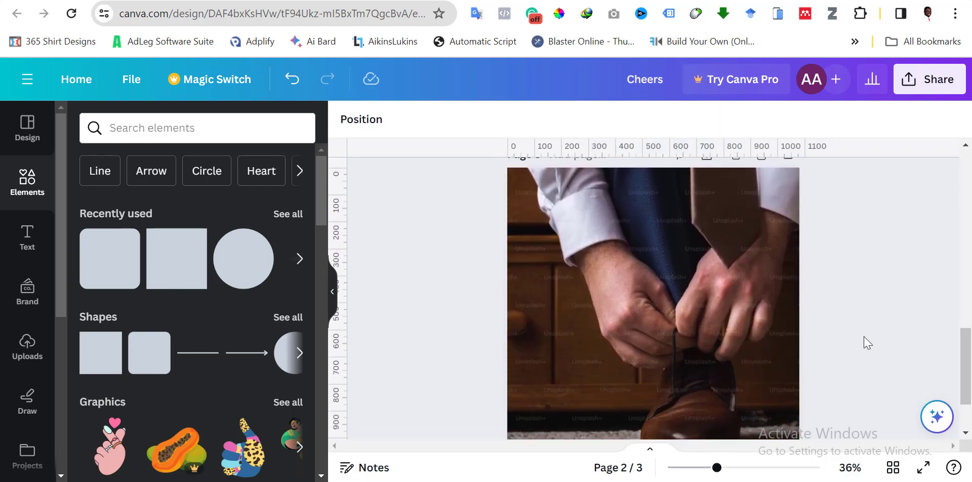
{"action": "scroll", "coordinate": [634, 375], "scroll_direction": "down", "scroll_amount": 2}
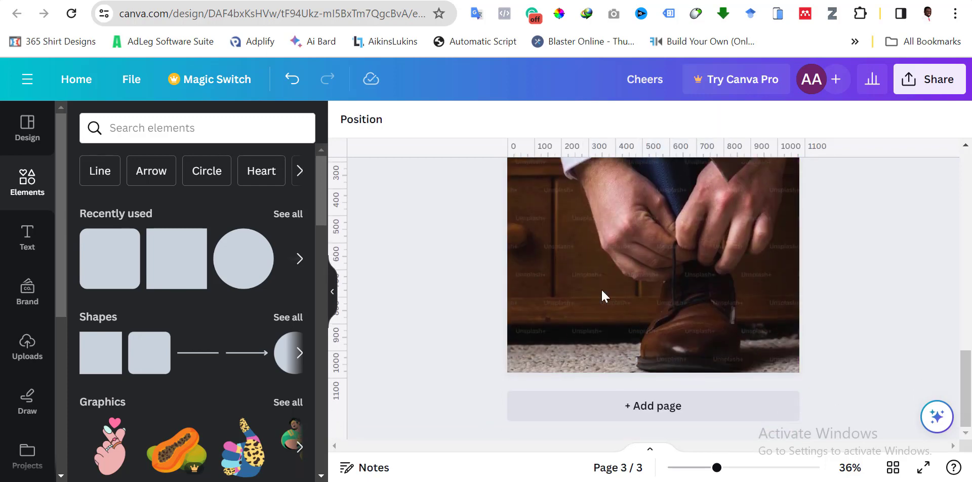
{"action": "scroll", "coordinate": [581, 341], "scroll_direction": "up", "scroll_amount": 5}
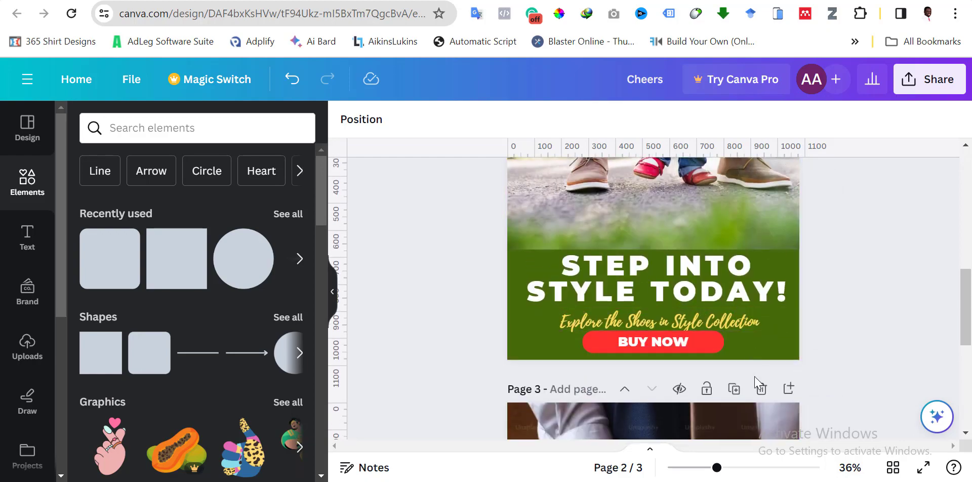
{"action": "left_click", "coordinate": [760, 388]}
{"action": "scroll", "coordinate": [885, 227], "scroll_direction": "up", "scroll_amount": 8}
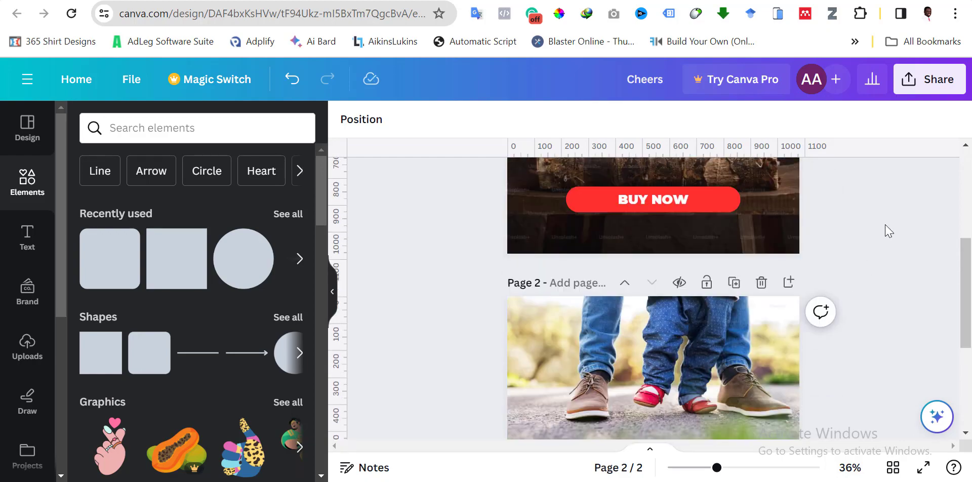
{"action": "scroll", "coordinate": [888, 231], "scroll_direction": "down", "scroll_amount": 5}
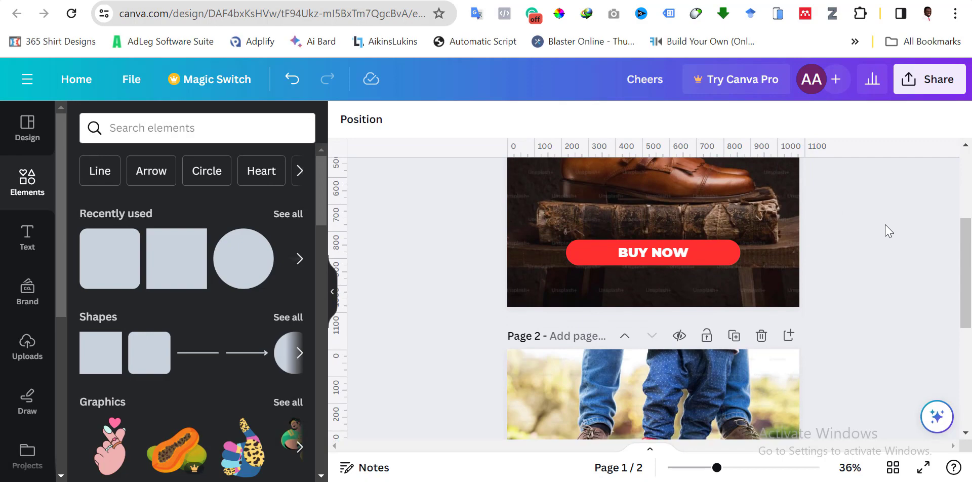
{"action": "scroll", "coordinate": [888, 231], "scroll_direction": "down", "scroll_amount": 3}
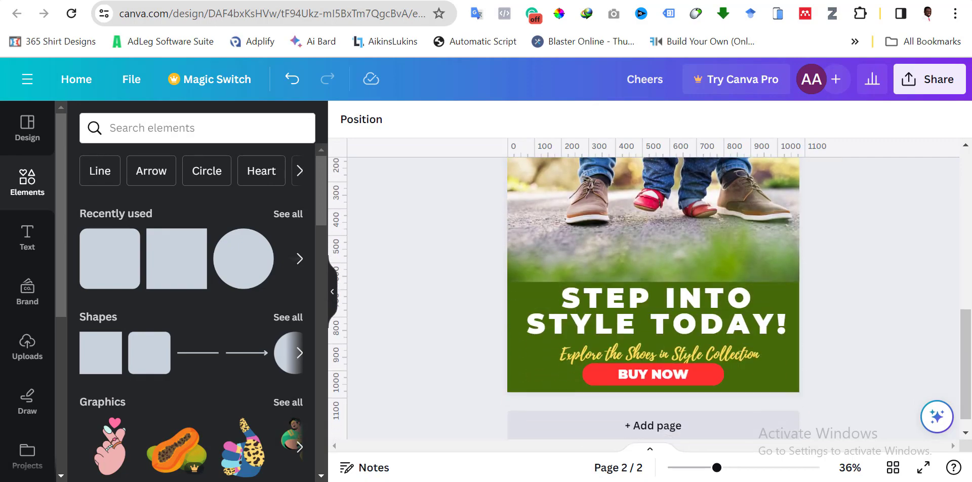
{"action": "scroll", "coordinate": [593, 177], "scroll_direction": "up", "scroll_amount": 6}
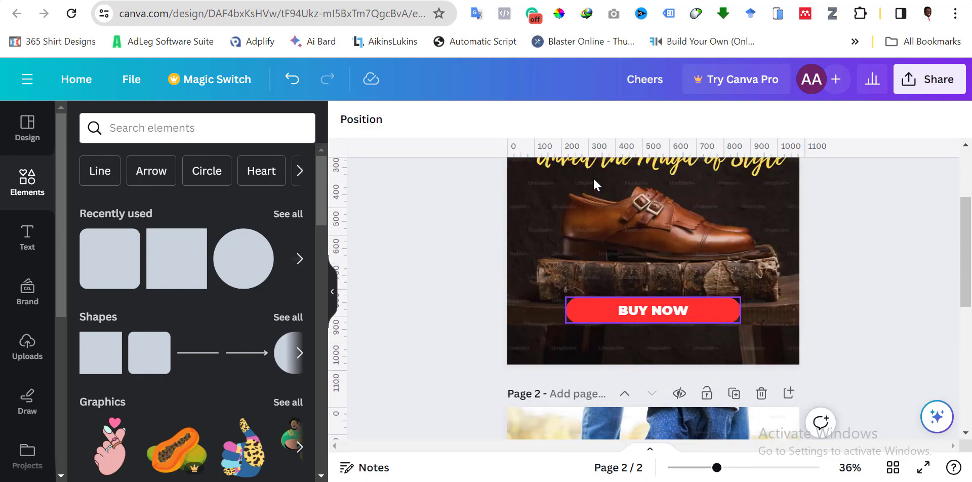